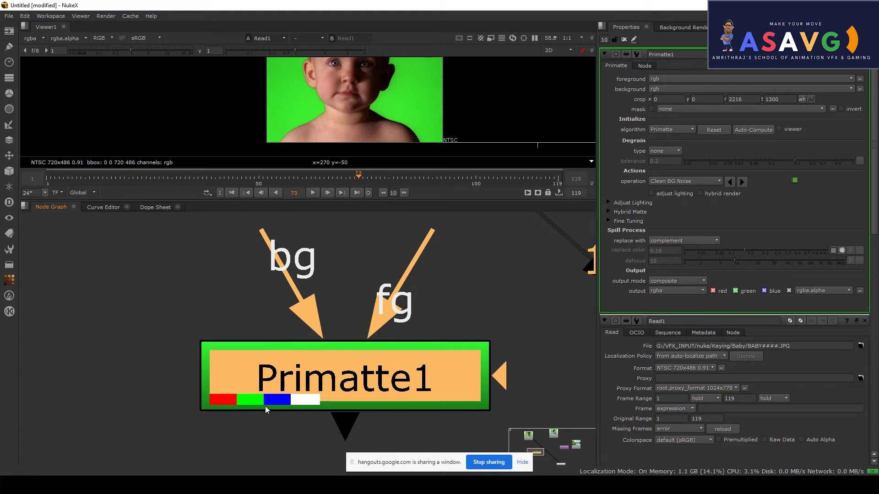
# Examine the Primatte1 node's bg and fg inputs and its place in the node graph
pyautogui.scroll(-4, 311, 408)
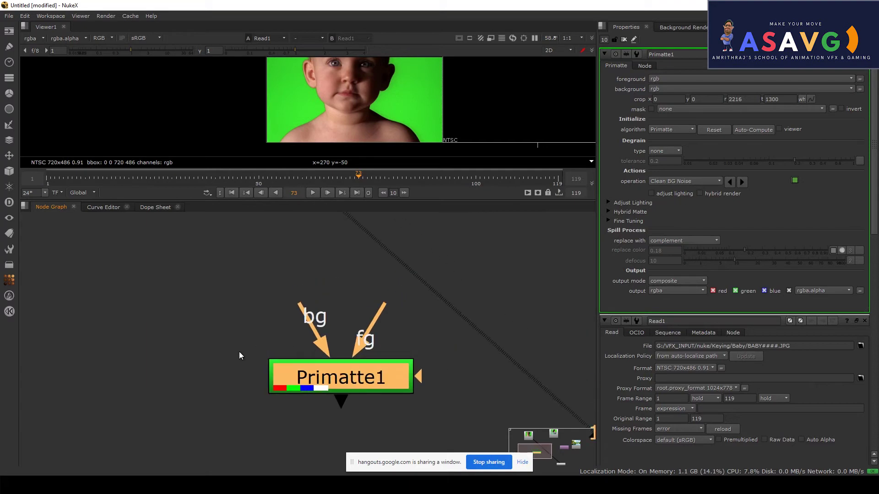
pyautogui.scroll(-4, 304, 381)
pyautogui.moveTo(305, 354); pyautogui.dragTo(192, 338)
pyautogui.scroll(4, 342, 350)
pyautogui.moveTo(304, 362); pyautogui.dragTo(320, 311)
pyautogui.moveTo(243, 441); pyautogui.dragTo(296, 370, button='middle')
pyautogui.scroll(2, 297, 370)
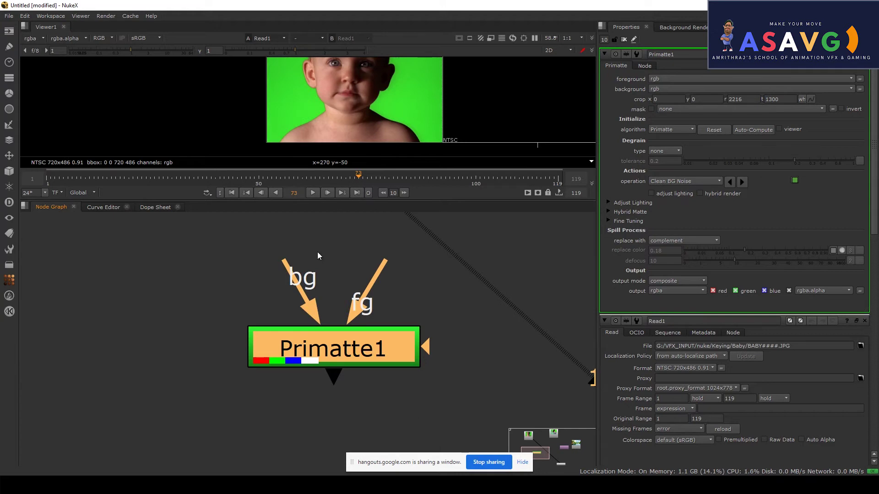
pyautogui.moveTo(308, 287); pyautogui.dragTo(307, 302, button='middle')
pyautogui.moveTo(288, 288)
pyautogui.mouseDown()
pyautogui.moveTo(328, 277)
pyautogui.moveTo(335, 265)
pyautogui.moveTo(286, 292)
pyautogui.mouseUp()
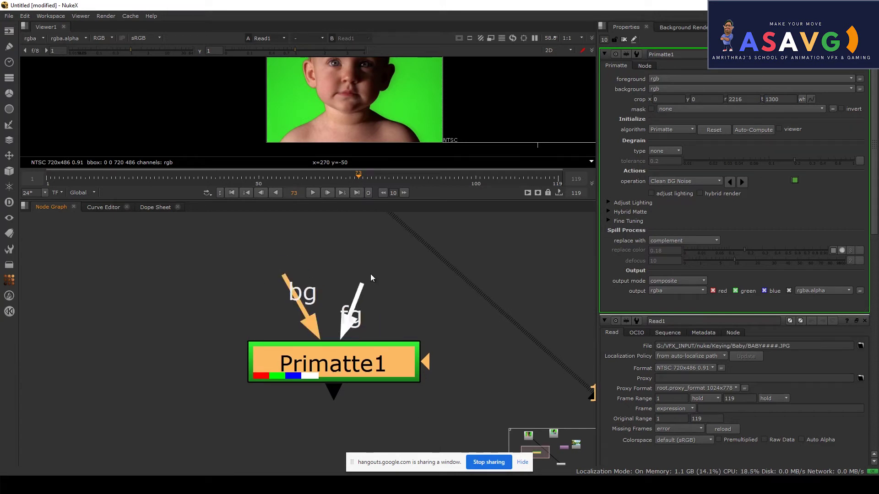
pyautogui.moveTo(373, 291); pyautogui.dragTo(237, 278, button='middle')
pyautogui.moveTo(295, 350)
pyautogui.mouseDown()
pyautogui.moveTo(373, 345)
pyautogui.moveTo(363, 355)
pyautogui.moveTo(298, 350)
pyautogui.mouseUp()
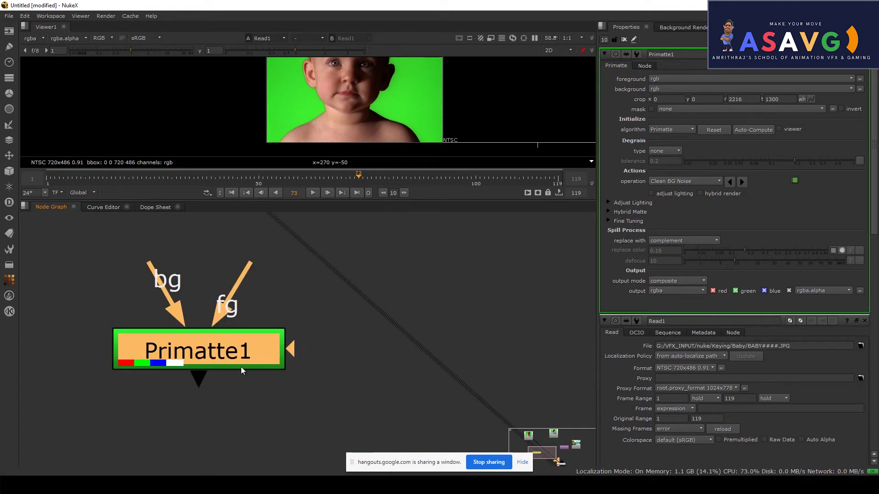
pyautogui.moveTo(195, 373); pyautogui.dragTo(367, 360, button='middle')
pyautogui.scroll(-3, 361, 359)
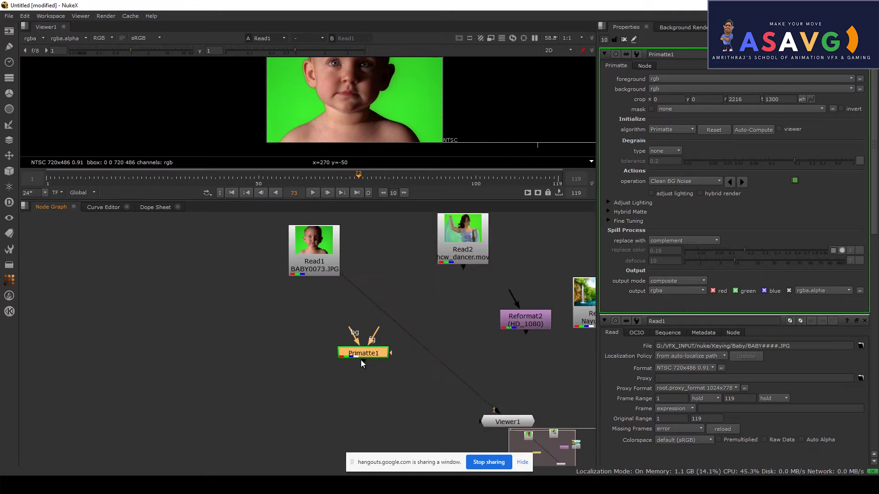
pyautogui.scroll(3, 332, 380)
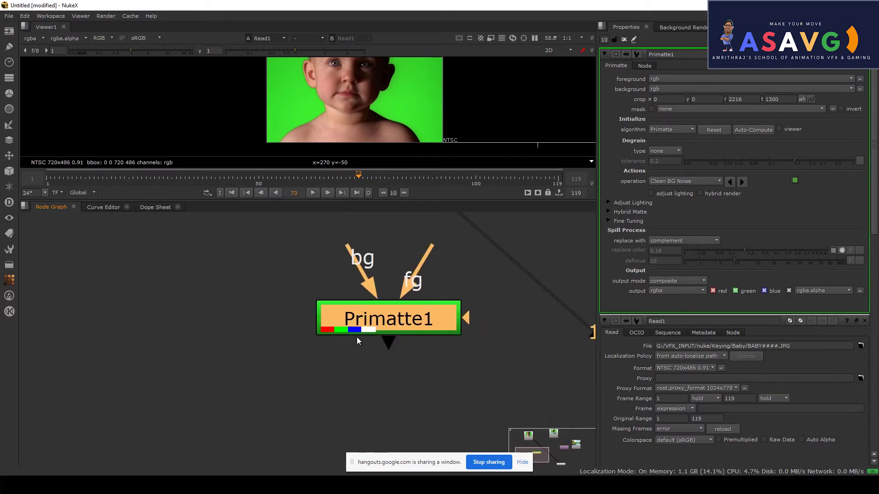
pyautogui.moveTo(422, 337); pyautogui.dragTo(415, 376, button='middle')
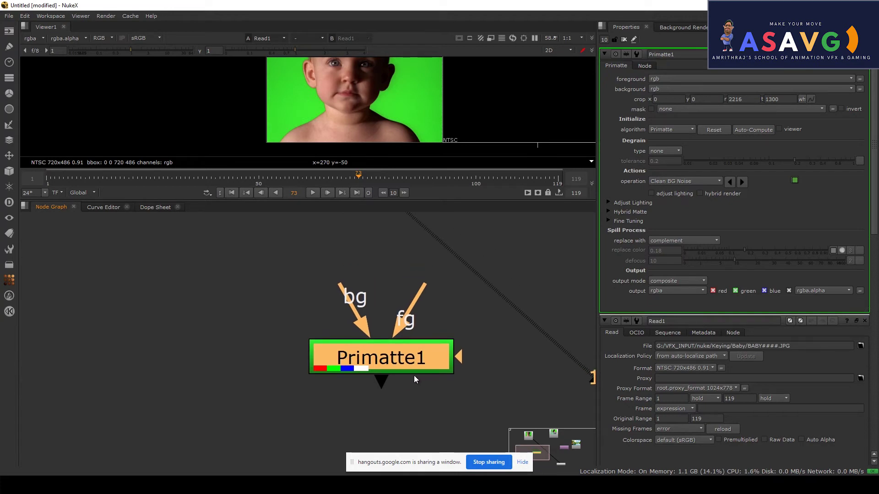
pyautogui.moveTo(463, 332); pyautogui.dragTo(430, 384, button='middle')
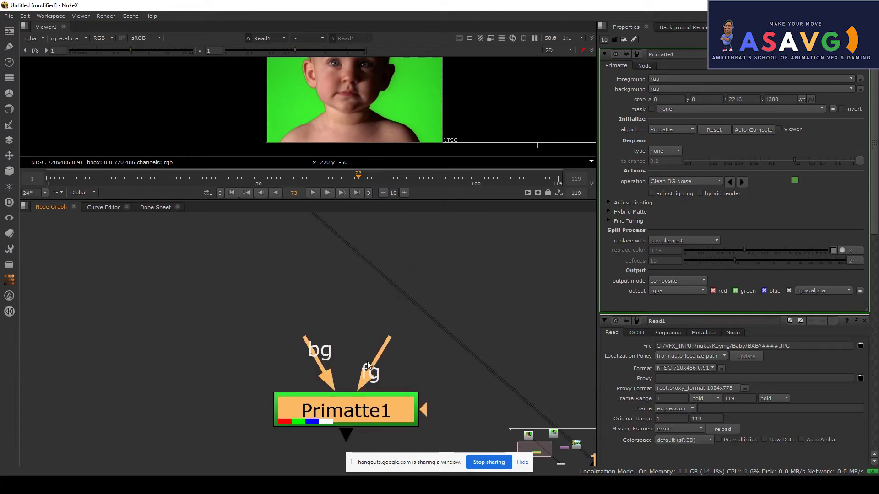
pyautogui.scroll(-3, 348, 353)
pyautogui.moveTo(348, 353); pyautogui.dragTo(291, 324, button='middle')
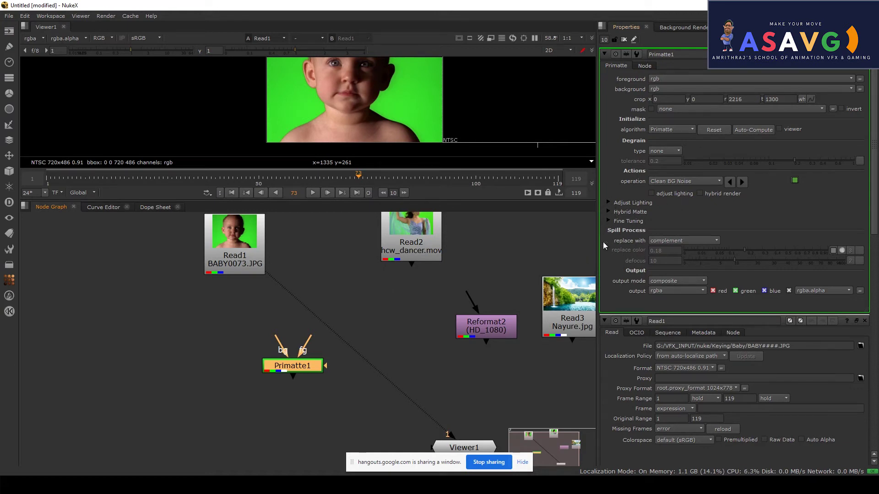
# Review the spill replacement and operation options of Primatte1, keeping the operation on Clean BG Noise
pyautogui.click(667, 238)
pyautogui.click(667, 238)
pyautogui.click(682, 183)
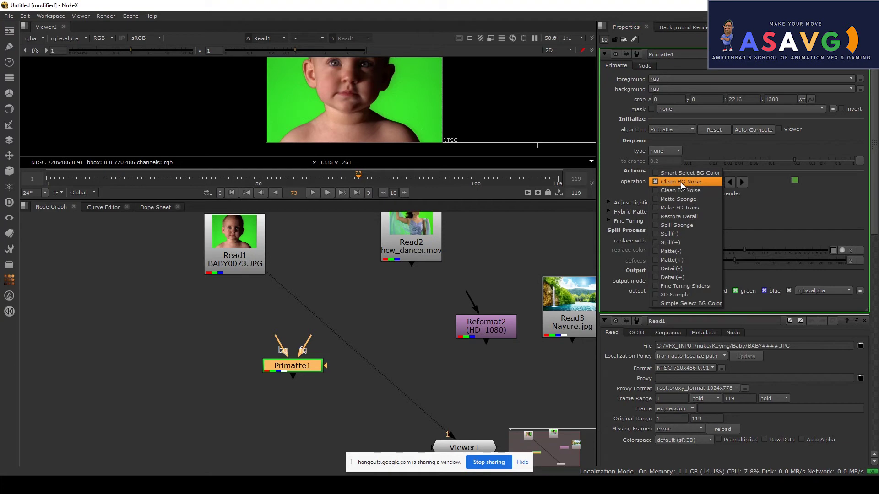
pyautogui.click(681, 182)
# Enlarge the viewer area, frame the baby plate in it and move the screen-sharing bar off the node graph
pyautogui.moveTo(313, 236); pyautogui.dragTo(397, 342, button='middle')
pyautogui.scroll(-1, 397, 342)
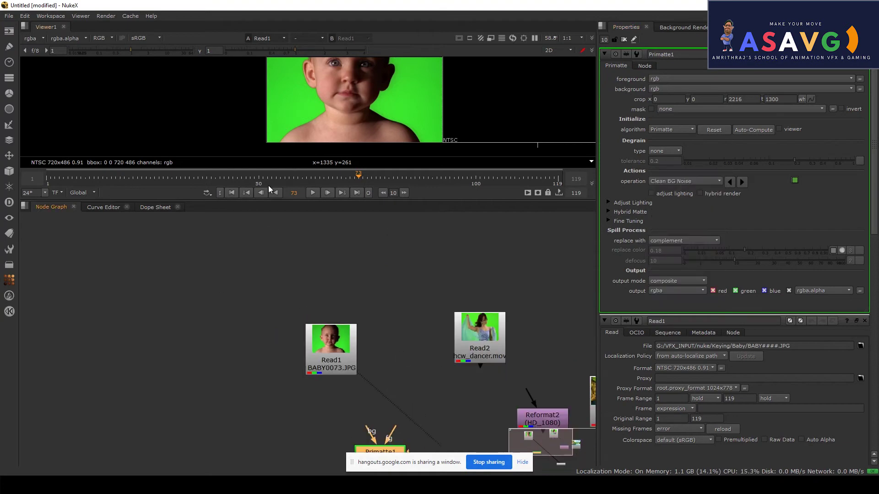
pyautogui.moveTo(263, 202); pyautogui.dragTo(270, 322)
pyautogui.moveTo(446, 220); pyautogui.dragTo(435, 138, button='middle')
pyautogui.scroll(-1, 434, 139)
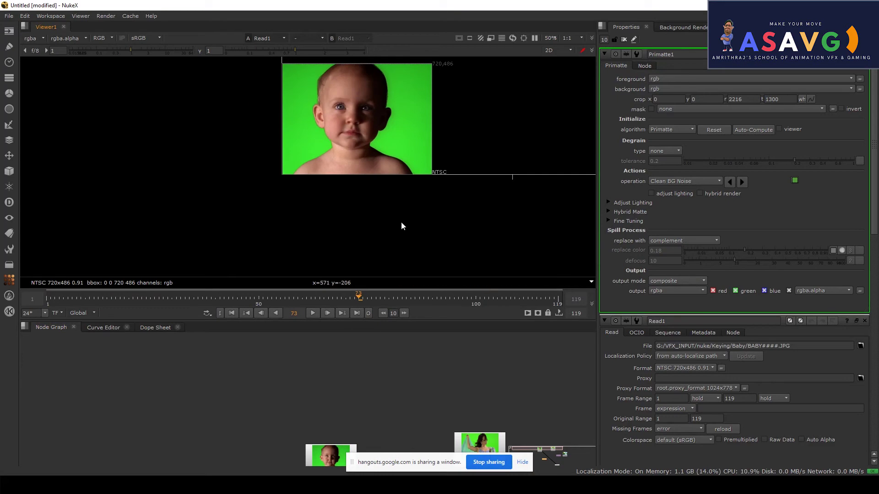
pyautogui.moveTo(383, 223); pyautogui.dragTo(323, 259, button='middle')
pyautogui.moveTo(355, 417); pyautogui.dragTo(363, 367, button='middle')
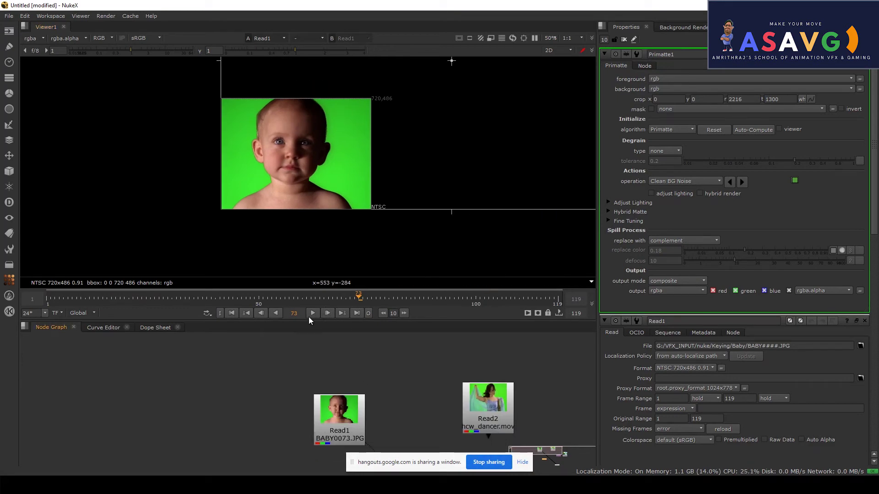
pyautogui.moveTo(439, 467); pyautogui.dragTo(717, 398)
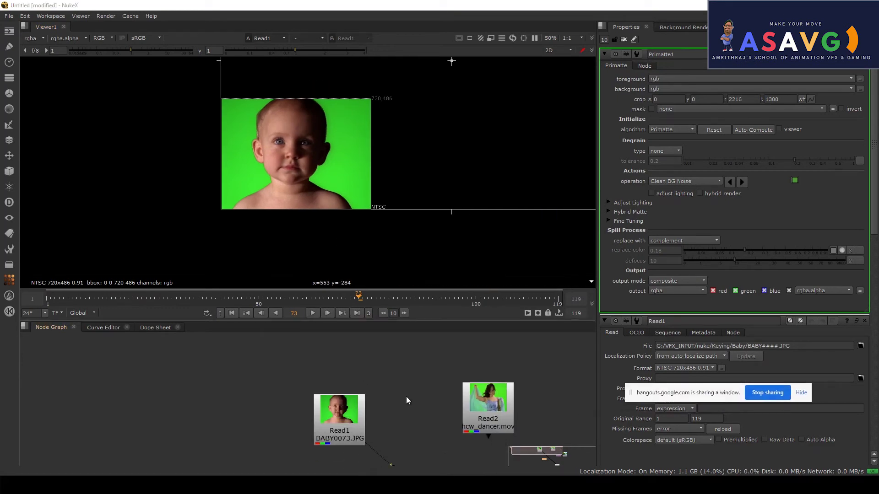
# Enlarge the node graph area and move the Read3 nature image node up level with Read2
pyautogui.moveTo(381, 418); pyautogui.dragTo(358, 363, button='middle')
pyautogui.scroll(-2, 360, 394)
pyautogui.moveTo(378, 436); pyautogui.dragTo(358, 418, button='middle')
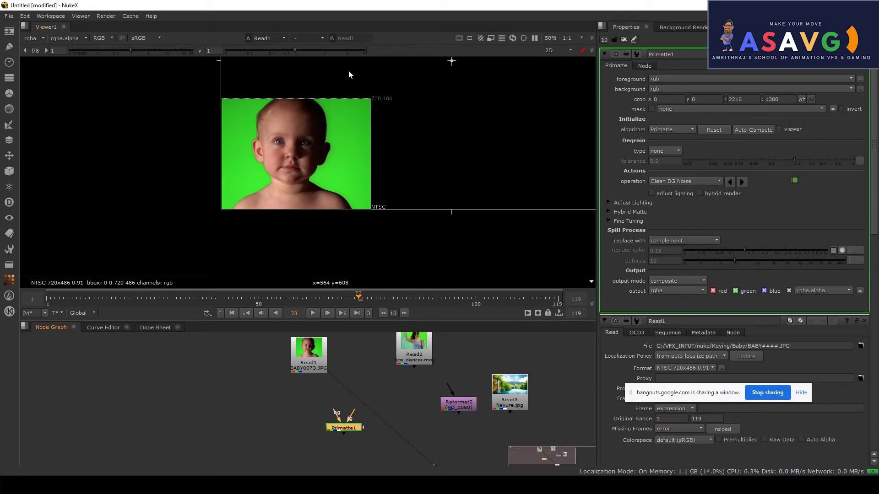
pyautogui.moveTo(355, 456); pyautogui.dragTo(318, 414, button='middle')
pyautogui.click(416, 439)
pyautogui.scroll(-2, 362, 400)
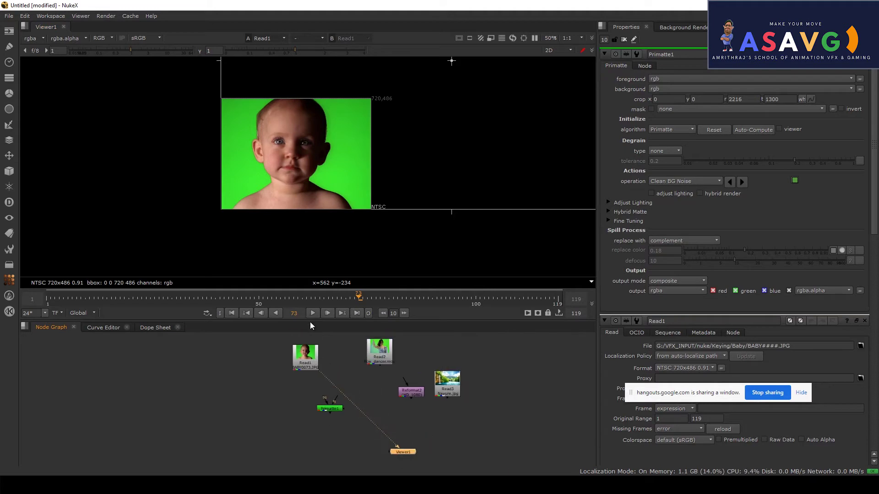
pyautogui.moveTo(309, 321); pyautogui.dragTo(376, 189)
pyautogui.scroll(5, 350, 280)
pyautogui.moveTo(326, 291); pyautogui.dragTo(369, 390, button='middle')
pyautogui.scroll(-1, 367, 384)
pyautogui.moveTo(380, 348); pyautogui.dragTo(322, 338, button='middle')
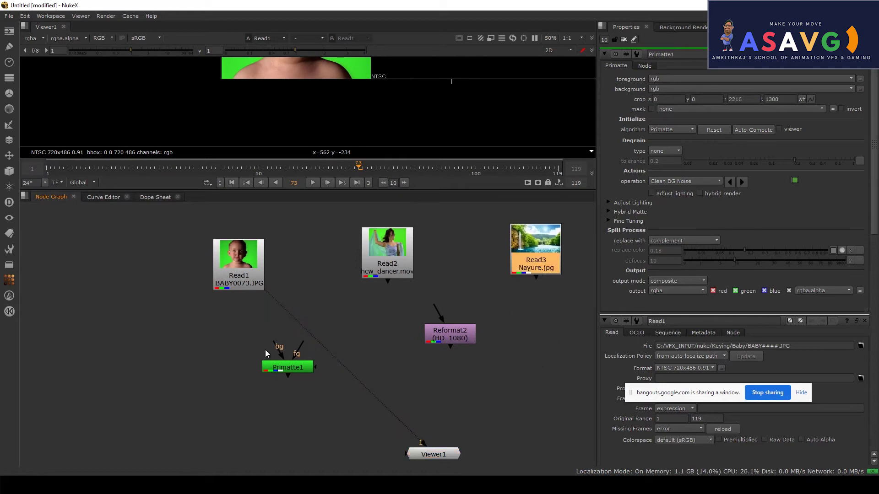
# Delete the Reformat2 node from the node graph
pyautogui.scroll(2, 300, 323)
pyautogui.scroll(-3, 325, 341)
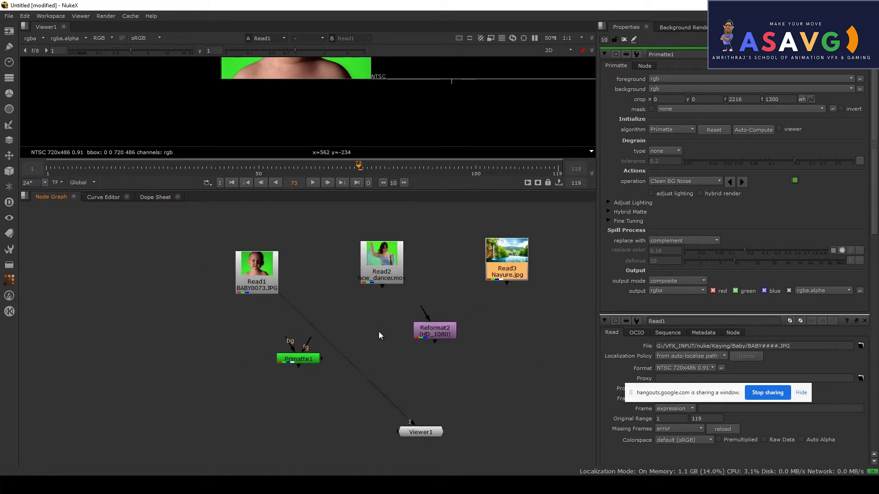
pyautogui.click(350, 350)
pyautogui.press('Delete')
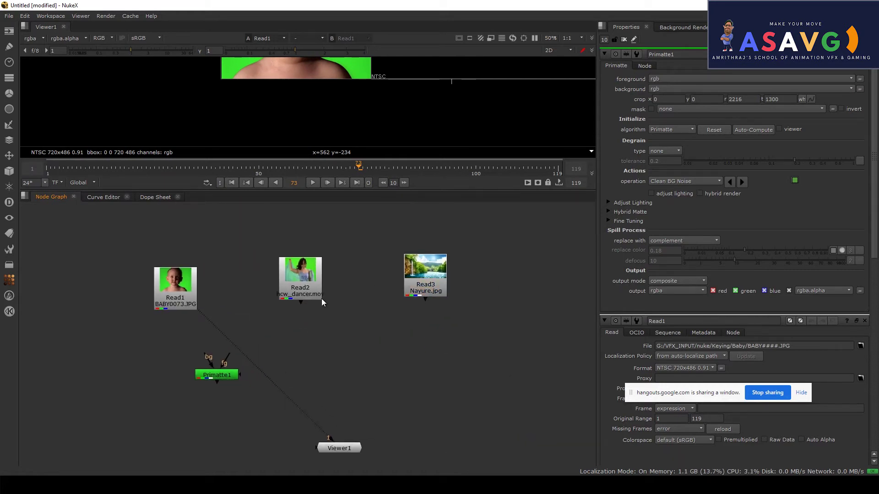
# Move the Read2 dancer node up, out of the row formed by Read1 and Read3
pyautogui.moveTo(311, 279); pyautogui.dragTo(334, 224)
pyautogui.scroll(-3, 298, 347)
pyautogui.press('Delete')
pyautogui.scroll(4, 230, 363)
pyautogui.moveTo(287, 349); pyautogui.dragTo(217, 370, button='middle')
pyautogui.scroll(-2, 217, 369)
pyautogui.moveTo(235, 377); pyautogui.dragTo(264, 362)
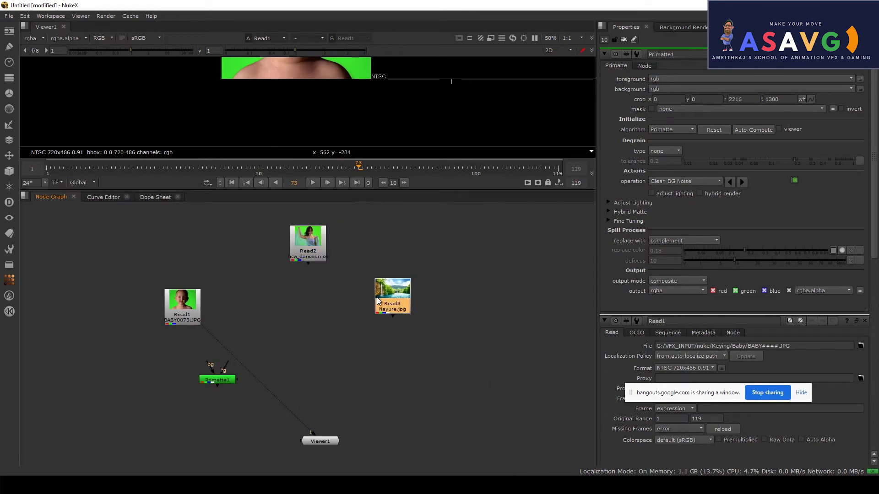
# Display the Read3 nature image in an enlarged viewer and open the Read3 properties
pyautogui.press('1')
pyautogui.moveTo(314, 190); pyautogui.dragTo(320, 331)
pyautogui.scroll(2, 344, 156)
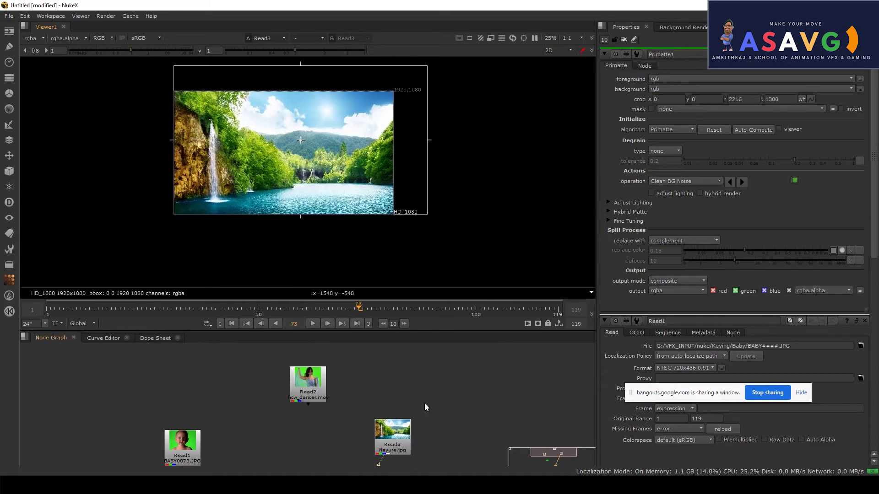
pyautogui.moveTo(393, 429); pyautogui.dragTo(409, 380, button='middle')
pyautogui.doubleClick(406, 396)
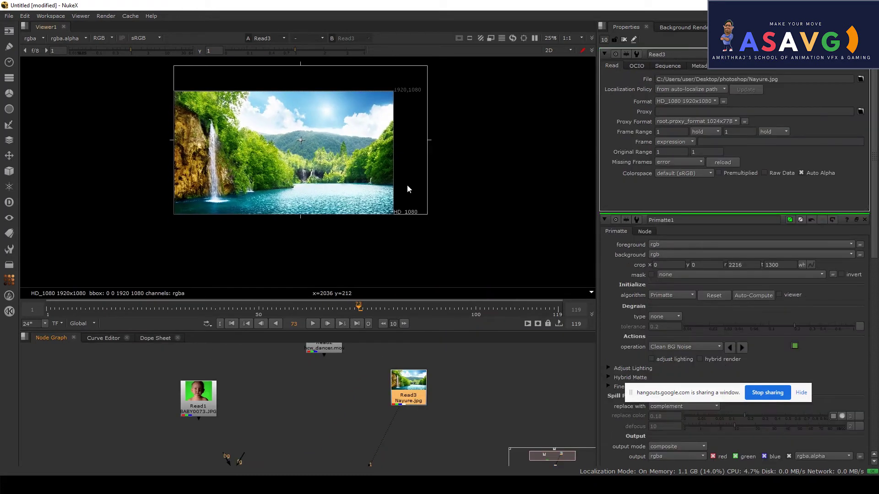
# Lower the bottom edge of Primatte1's crop box to y -12 and inspect the lower edge of the nature image
pyautogui.moveTo(393, 214); pyautogui.dragTo(406, 216)
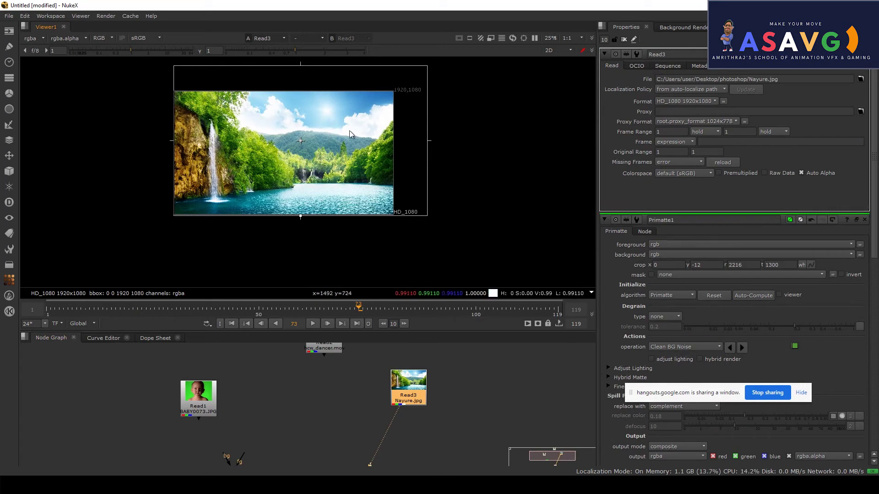
pyautogui.scroll(3, 379, 188)
pyautogui.scroll(4, 377, 234)
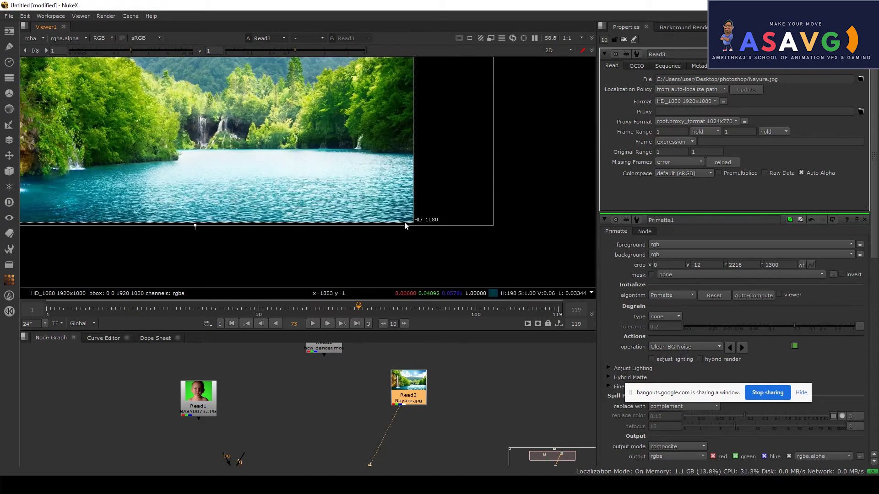
pyautogui.scroll(-4, 400, 224)
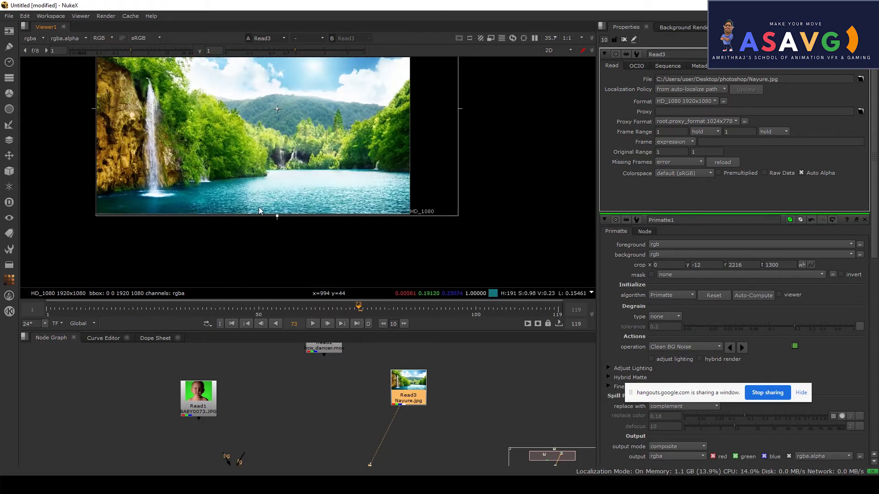
# Display the Read1 baby plate in the viewer and inspect its frame size
pyautogui.click(199, 398)
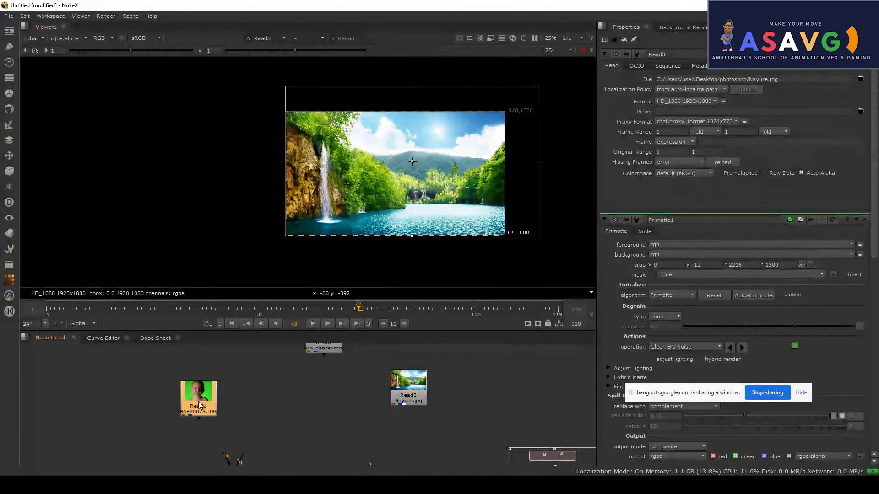
pyautogui.press('1')
pyautogui.scroll(4, 412, 155)
pyautogui.scroll(2, 422, 153)
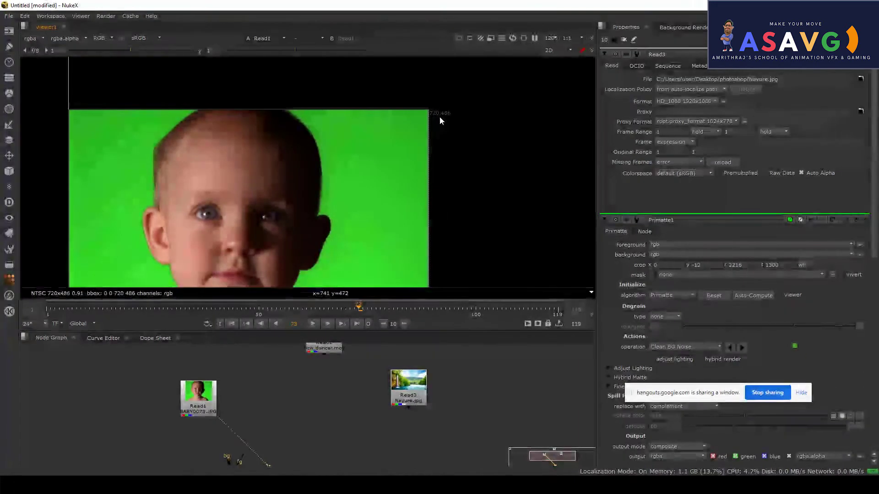
pyautogui.scroll(-3, 344, 157)
pyautogui.scroll(1, 322, 183)
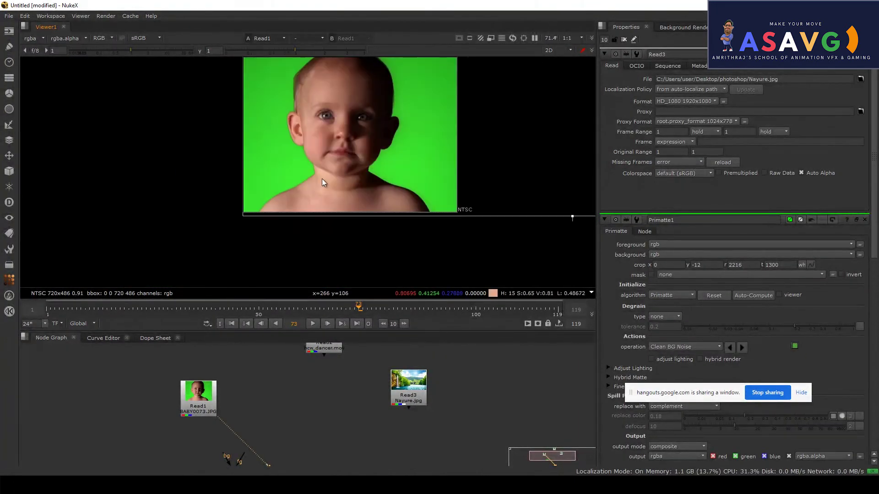
pyautogui.scroll(-3, 325, 173)
# Place Primatte1 between the read nodes and connect its bg input to Read3 and its fg input to Read1
pyautogui.moveTo(301, 410); pyautogui.dragTo(310, 345, button='middle')
pyautogui.moveTo(274, 331); pyautogui.dragTo(274, 267)
pyautogui.scroll(3, 298, 325)
pyautogui.click(292, 392)
pyautogui.moveTo(292, 391); pyautogui.dragTo(427, 340)
pyautogui.scroll(-2, 419, 326)
pyautogui.moveTo(411, 312); pyautogui.dragTo(304, 372, button='middle')
pyautogui.scroll(1, 303, 372)
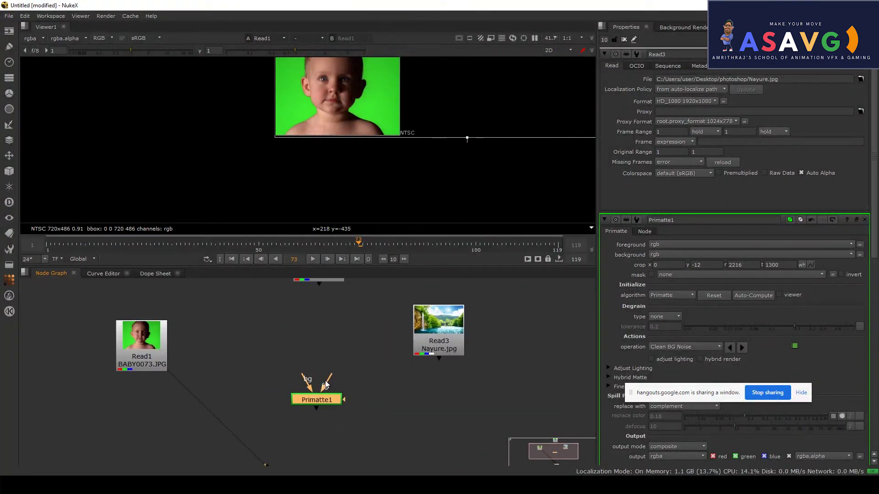
pyautogui.moveTo(310, 383); pyautogui.dragTo(150, 359)
# Display the Primatte1 composite of the baby over the nature image in the viewer
pyautogui.moveTo(348, 160); pyautogui.dragTo(293, 204, button='middle')
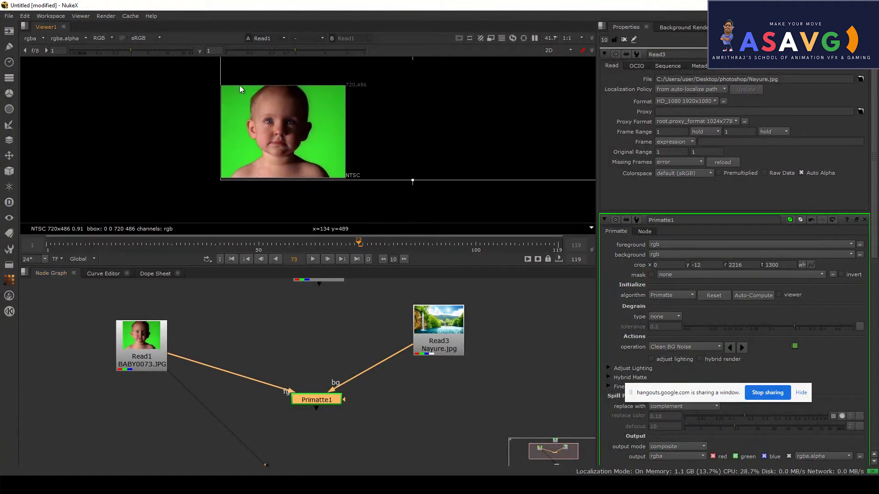
pyautogui.moveTo(327, 432); pyautogui.dragTo(337, 401, button='middle')
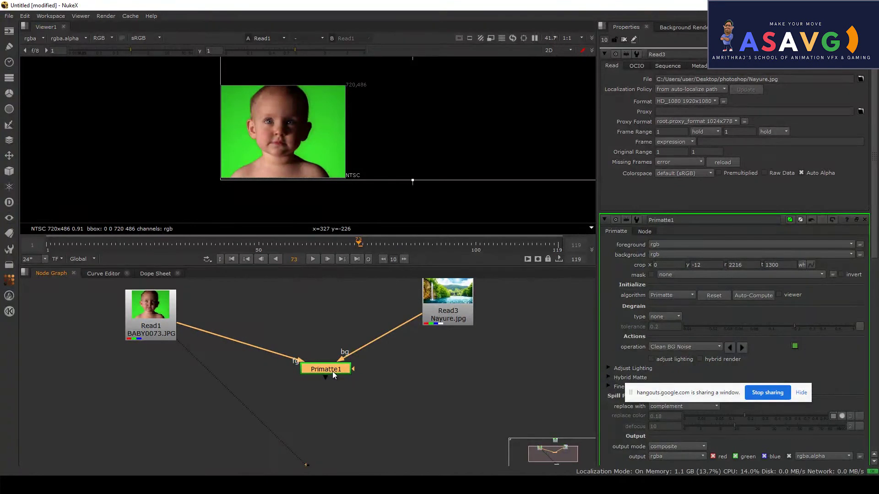
pyautogui.press('1')
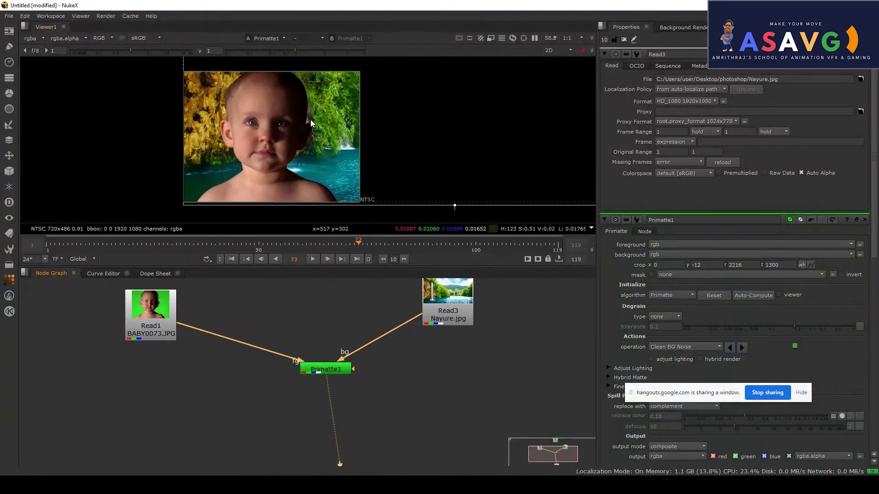
# Delete the Primatte1 node from the node graph
pyautogui.doubleClick(325, 369)
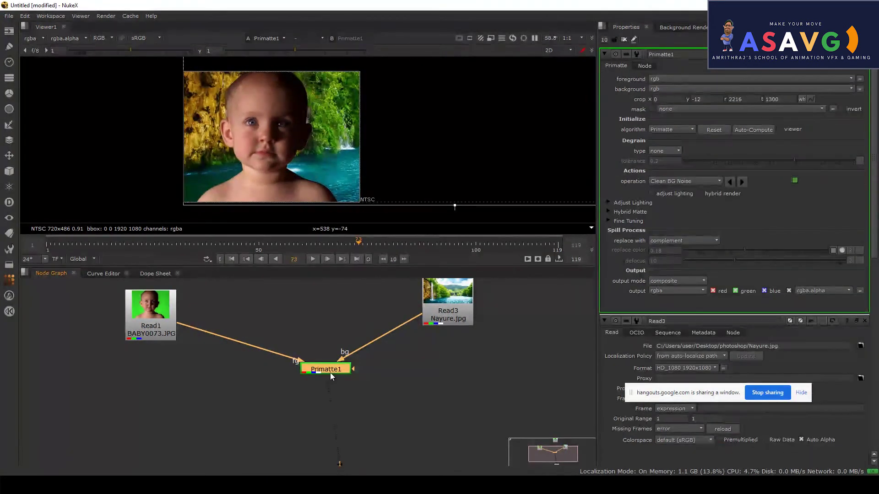
pyautogui.press('Delete')
pyautogui.press('f')
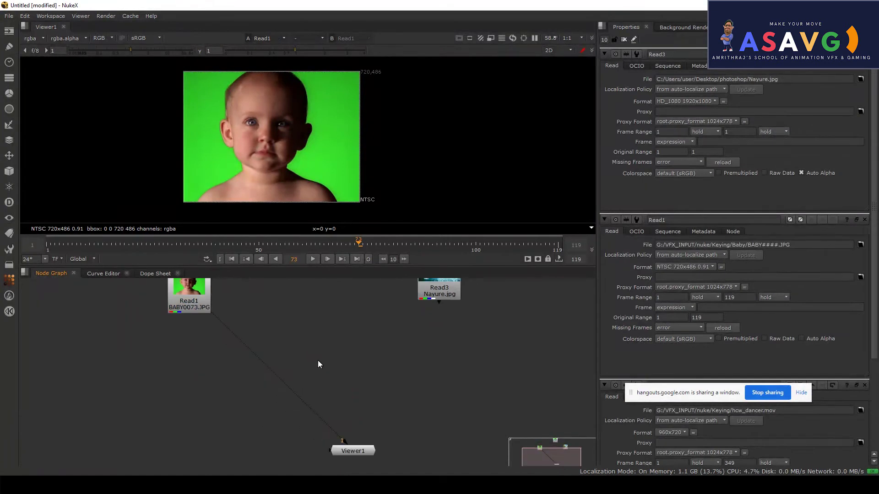
# Add a Primatte node with its bg input on Read3 and its fg input on Read1, and display it in the viewer
pyautogui.press('Tab')
pyautogui.write('pri')
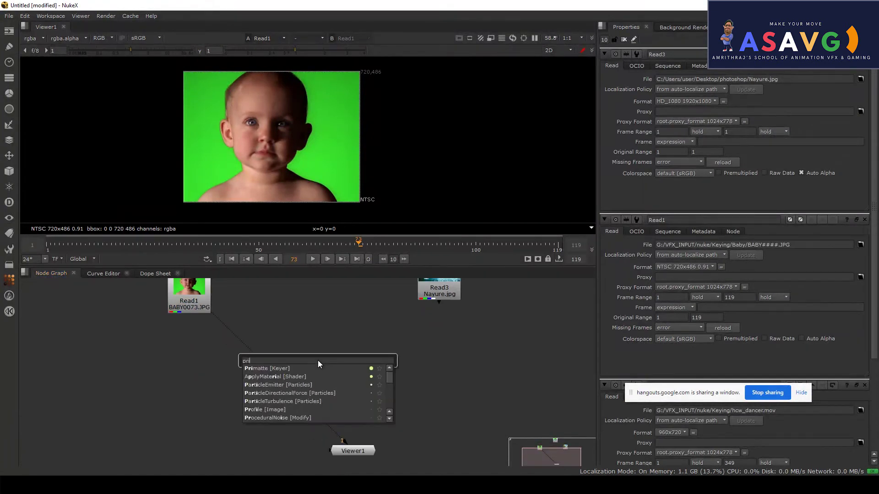
pyautogui.click(285, 368)
pyautogui.moveTo(317, 361); pyautogui.dragTo(342, 375)
pyautogui.moveTo(342, 375); pyautogui.dragTo(343, 388, button='middle')
pyautogui.moveTo(333, 375); pyautogui.dragTo(442, 306)
pyautogui.moveTo(348, 377); pyautogui.dragTo(190, 305)
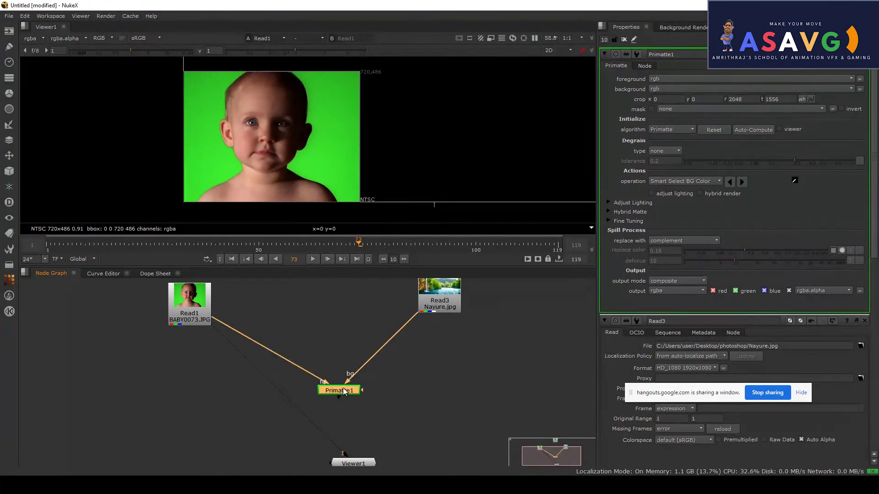
pyautogui.press('1')
# Examine how the NTSC baby plate's frame compares with the 1920x1080 background bounds in the Primatte1 output
pyautogui.moveTo(210, 90); pyautogui.dragTo(246, 139, button='middle')
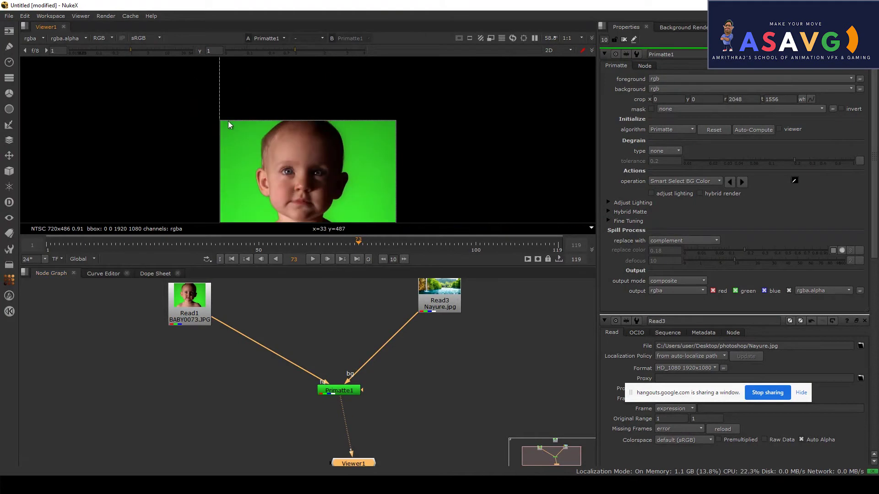
pyautogui.moveTo(286, 179); pyautogui.dragTo(294, 126, button='middle')
pyautogui.press('space')
pyautogui.scroll(3, 495, 188)
pyautogui.moveTo(334, 336); pyautogui.dragTo(294, 447, button='middle')
pyautogui.scroll(-2, 281, 230)
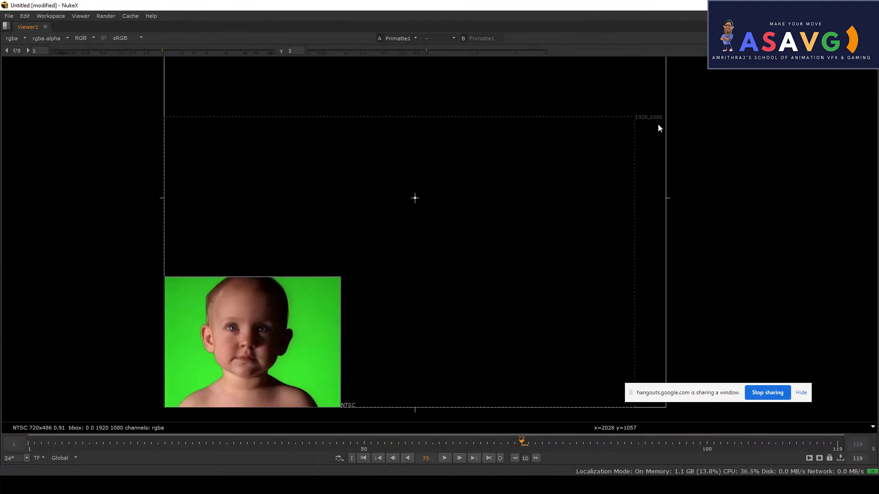
pyautogui.scroll(2, 197, 208)
pyautogui.moveTo(210, 412); pyautogui.dragTo(331, 275, button='middle')
pyautogui.scroll(-3, 331, 275)
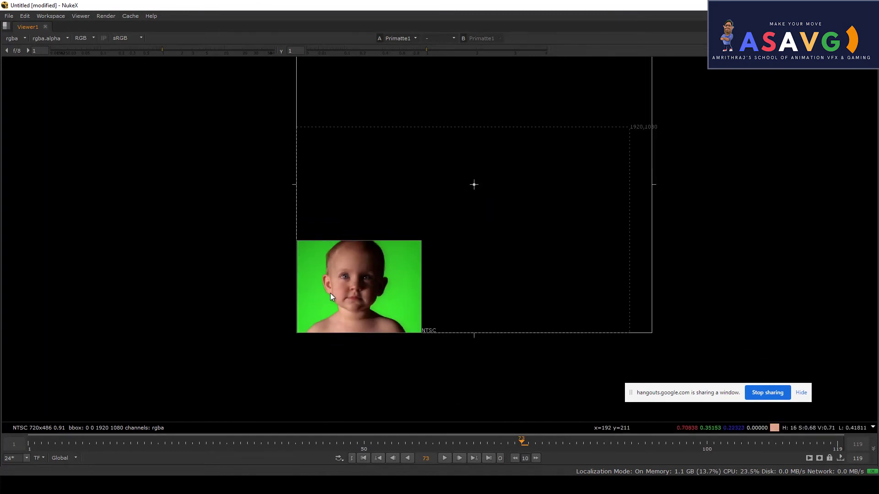
pyautogui.press('space')
pyautogui.scroll(1, 311, 357)
pyautogui.moveTo(311, 357); pyautogui.dragTo(291, 411, button='middle')
pyautogui.moveTo(334, 101); pyautogui.dragTo(229, 162, button='middle')
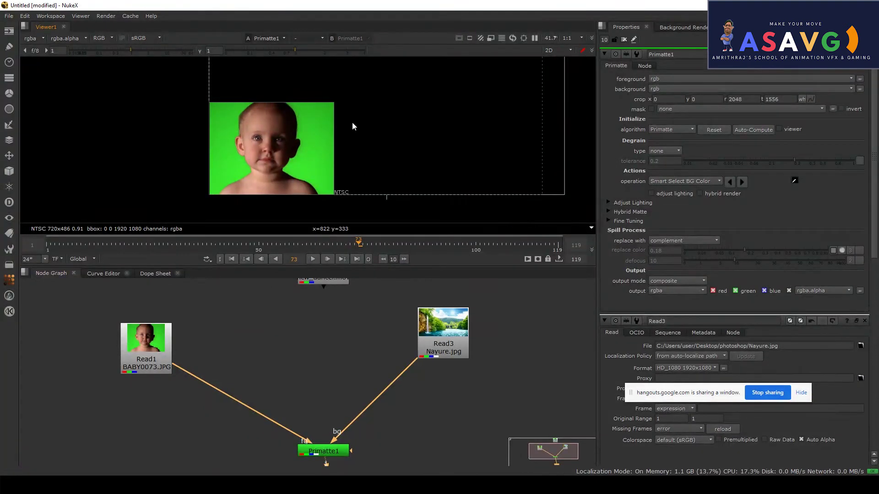
# Play back the baby sequence in the viewer and return the playhead to frame 3
pyautogui.click(313, 260)
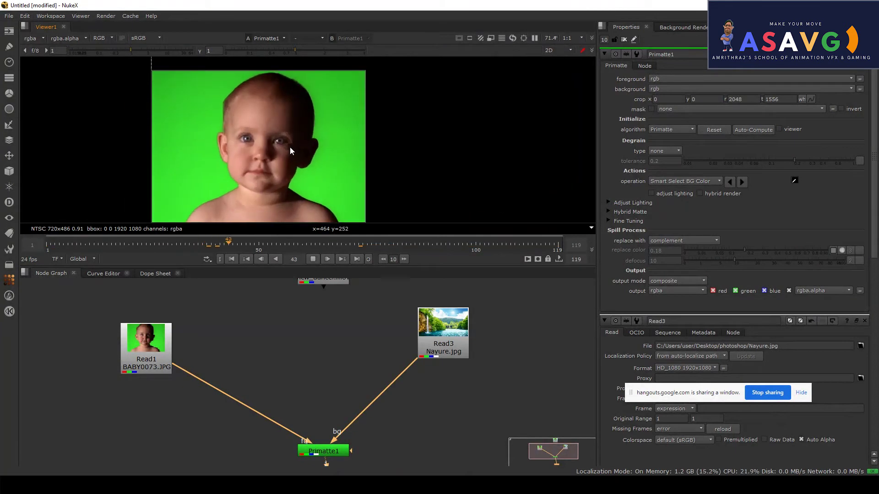
pyautogui.scroll(3, 290, 147)
pyautogui.click(313, 259)
pyautogui.scroll(-1, 291, 163)
pyautogui.moveTo(306, 139); pyautogui.dragTo(377, 100, button='middle')
pyautogui.scroll(-2, 377, 100)
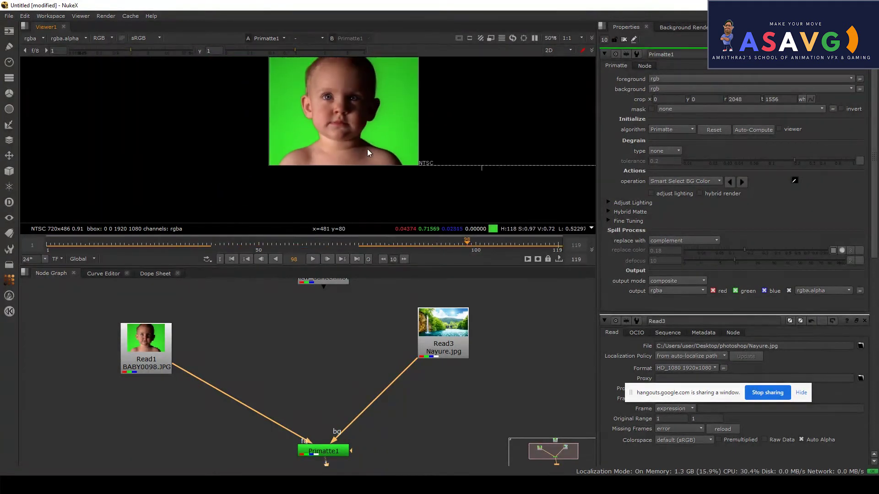
pyautogui.moveTo(374, 141); pyautogui.dragTo(361, 146, button='middle')
pyautogui.moveTo(65, 248); pyautogui.dragTo(47, 247)
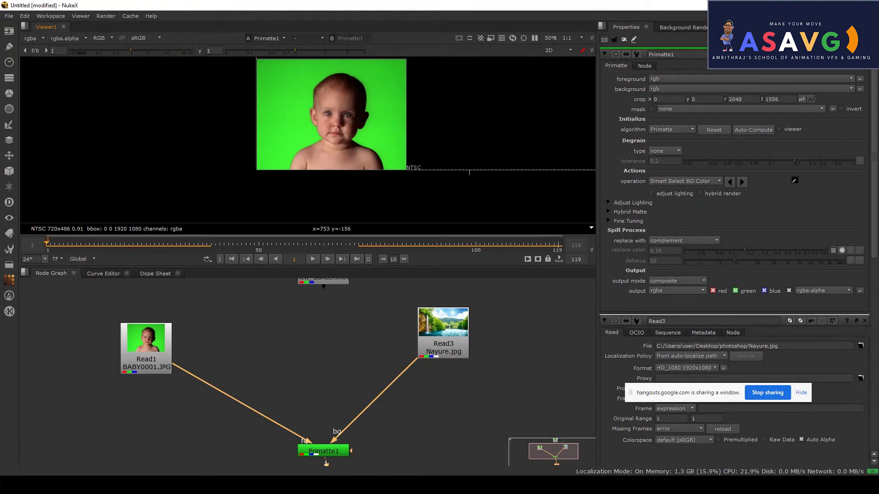
pyautogui.moveTo(173, 247); pyautogui.dragTo(57, 249)
# Select Primatte1 and run Auto-Compute to key out the green screen
pyautogui.moveTo(308, 356); pyautogui.dragTo(324, 302, button='middle')
pyautogui.click(334, 397)
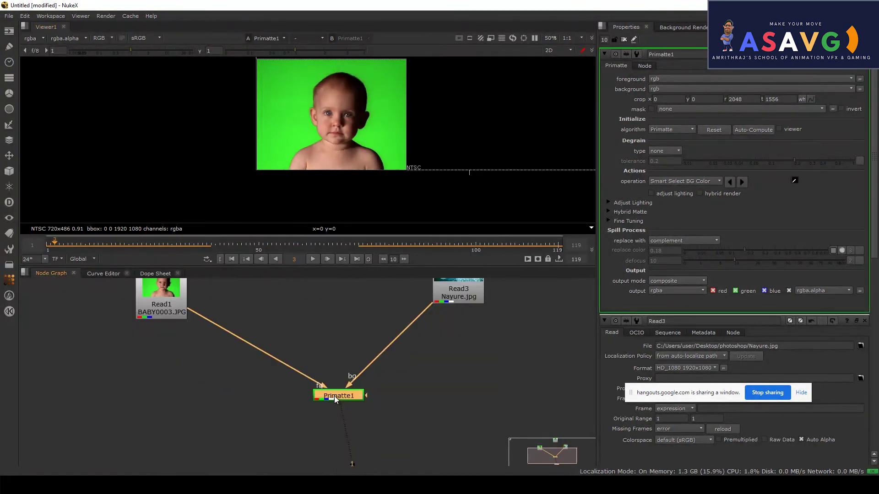
pyautogui.moveTo(385, 132); pyautogui.dragTo(366, 167, button='middle')
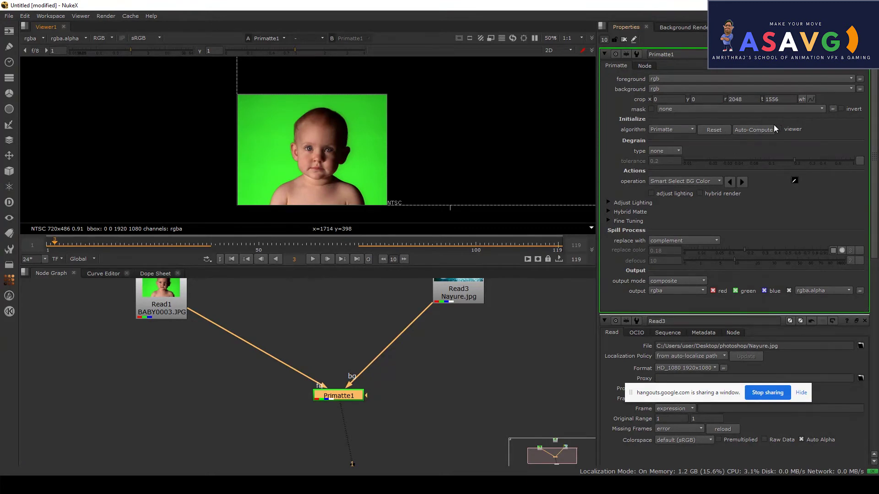
pyautogui.moveTo(718, 384); pyautogui.dragTo(760, 458)
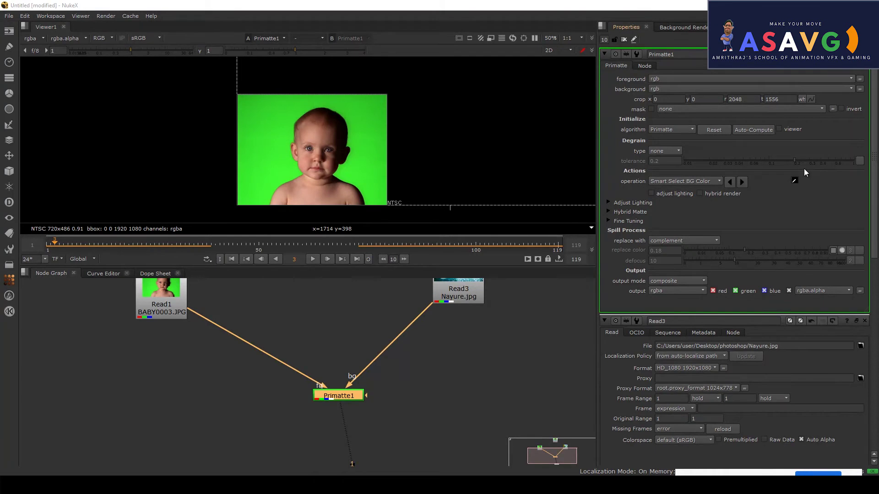
pyautogui.click(753, 130)
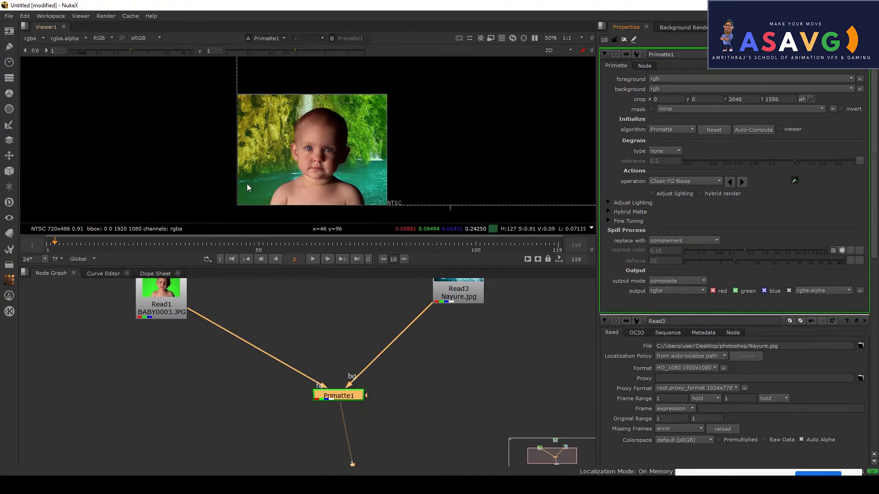
# Examine the keyed baby over the nature image, checking the frame size and how much of the background is covered
pyautogui.scroll(2, 246, 182)
pyautogui.scroll(2, 330, 113)
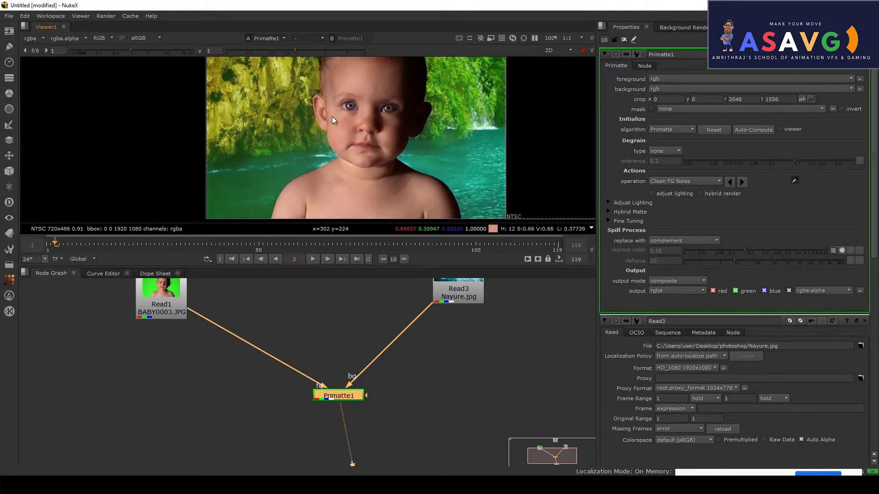
pyautogui.scroll(-4, 325, 143)
pyautogui.scroll(-3, 283, 140)
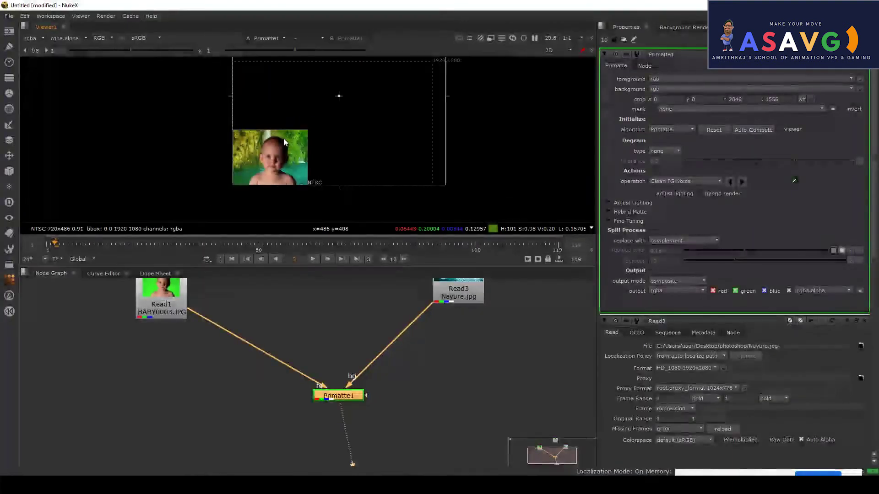
pyautogui.scroll(-2, 417, 147)
pyautogui.scroll(5, 374, 161)
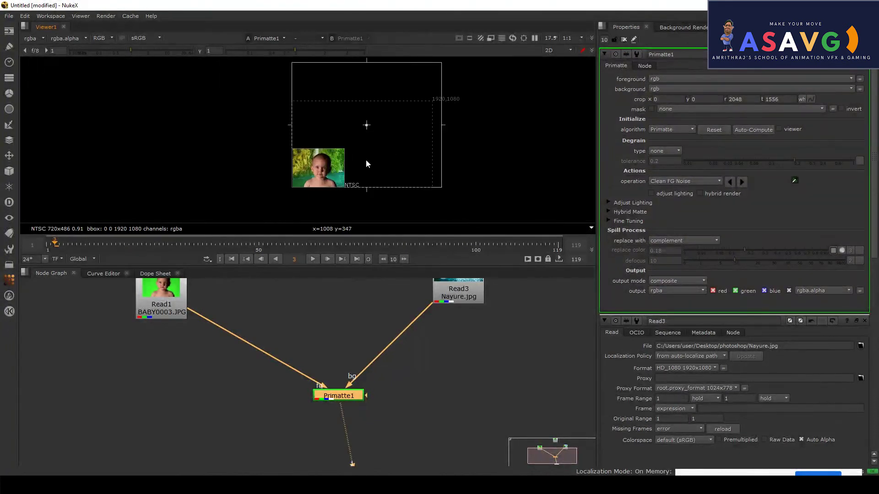
pyautogui.scroll(1, 311, 142)
pyautogui.scroll(-3, 315, 122)
pyautogui.moveTo(308, 116); pyautogui.dragTo(340, 98, button='middle')
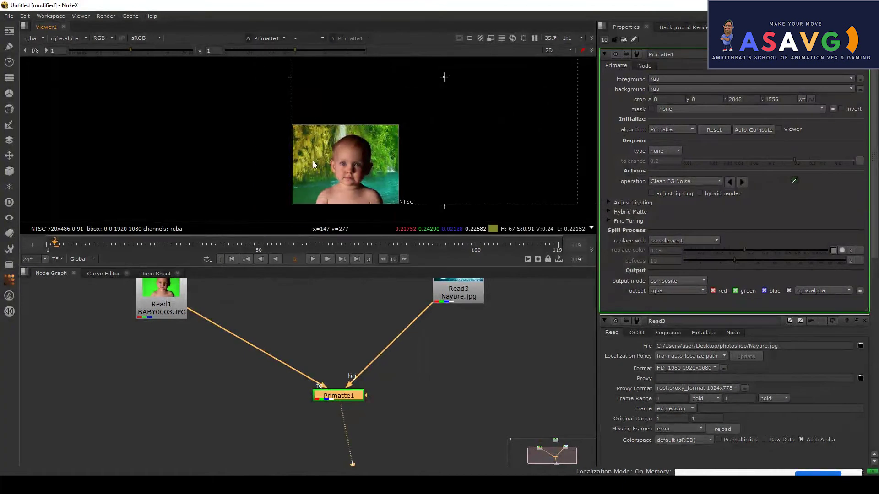
pyautogui.scroll(3, 312, 165)
pyautogui.moveTo(413, 320); pyautogui.dragTo(424, 366, button='middle')
pyautogui.scroll(3, 376, 185)
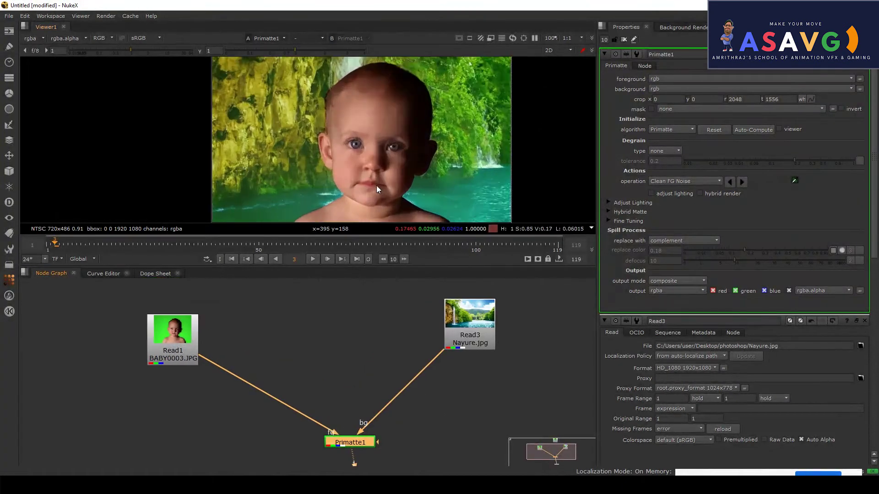
pyautogui.moveTo(389, 149); pyautogui.dragTo(405, 51, button='middle')
pyautogui.scroll(-1, 404, 114)
pyautogui.moveTo(404, 123); pyautogui.dragTo(363, 186, button='middle')
pyautogui.scroll(-2, 364, 187)
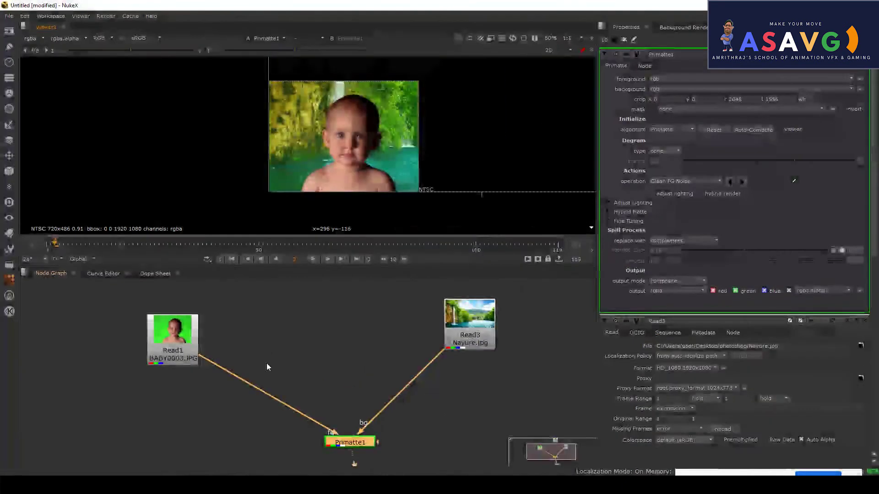
pyautogui.moveTo(234, 346); pyautogui.dragTo(299, 337, button='middle')
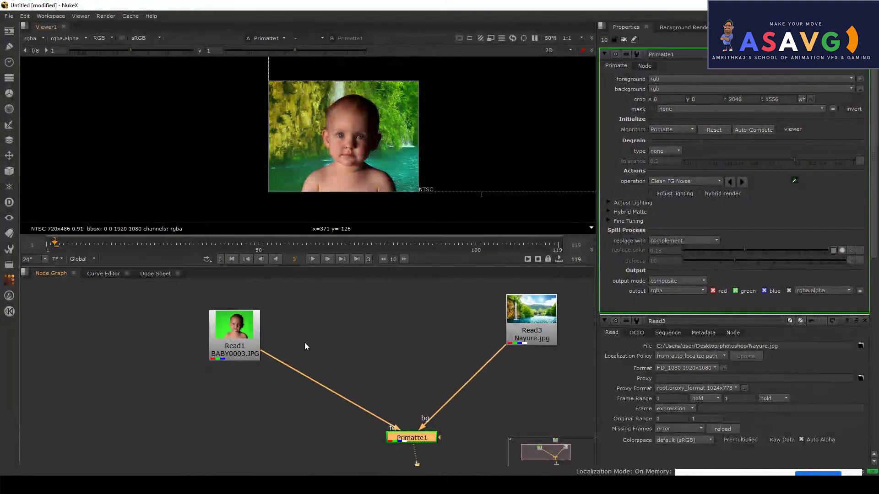
pyautogui.press('Tab')
pyautogui.write('refor')
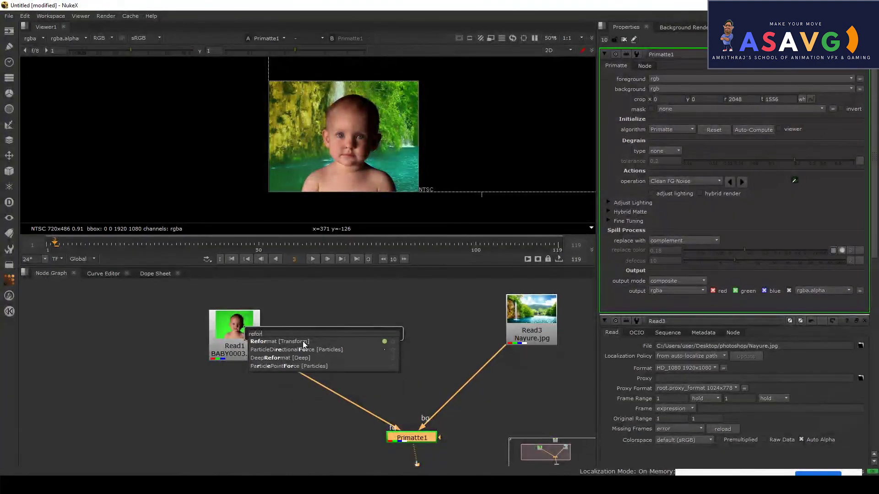
pyautogui.click(296, 340)
pyautogui.moveTo(410, 363); pyautogui.dragTo(423, 329, button='middle')
pyautogui.press('Delete')
# Insert a Reformat node between Read1 and Primatte1 and set its output format to HD_1080 1920x1080
pyautogui.press('Tab')
pyautogui.write('refort')
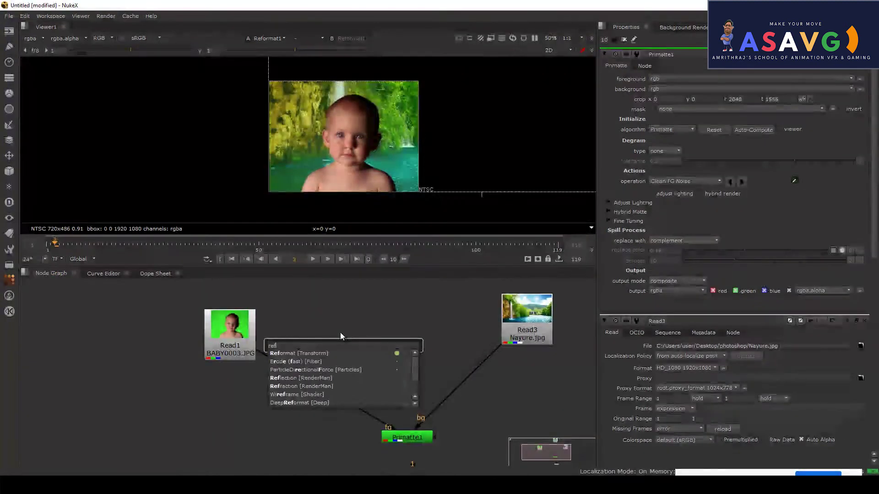
pyautogui.click(312, 353)
pyautogui.click(317, 383)
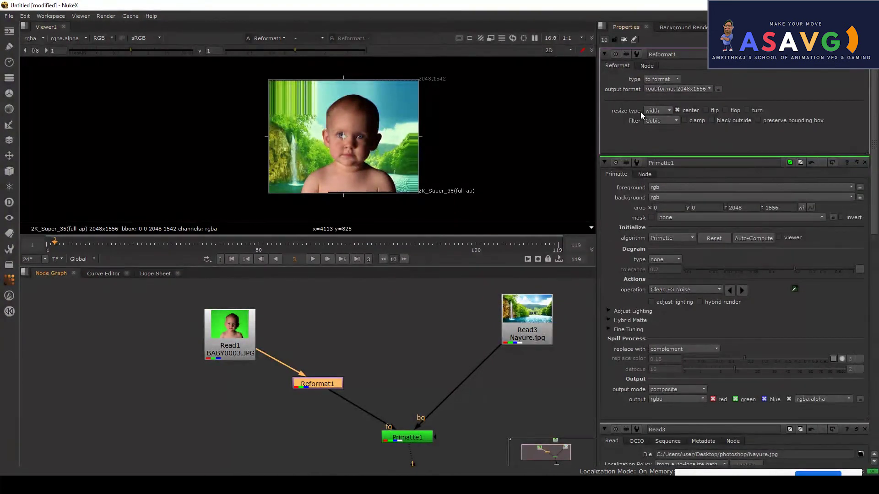
pyautogui.click(654, 90)
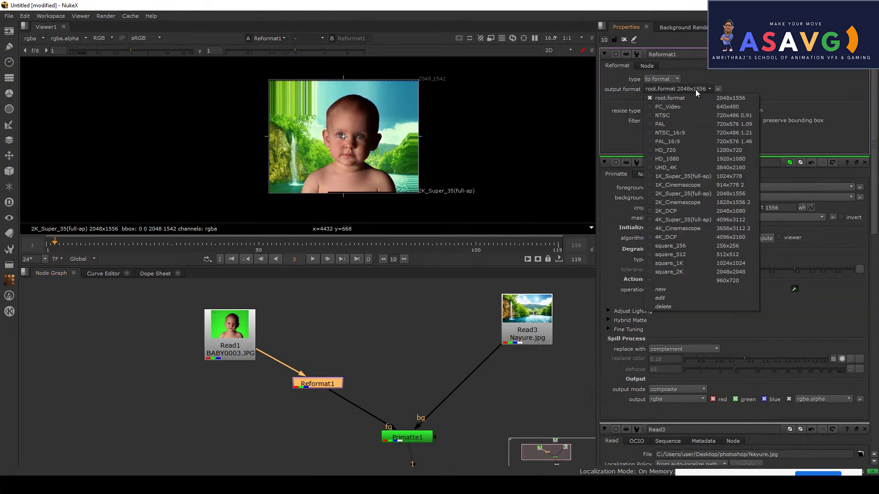
pyautogui.click(675, 160)
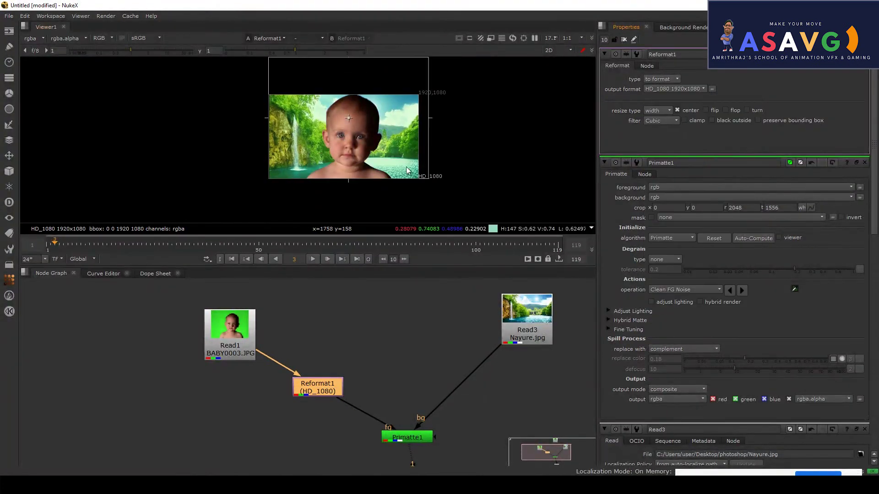
# Insert a Reformat node between Read3 and Primatte1 and set its output format to HD_1080 1920x1080
pyautogui.scroll(1, 372, 176)
pyautogui.moveTo(270, 381); pyautogui.dragTo(238, 369, button='middle')
pyautogui.scroll(-1, 238, 370)
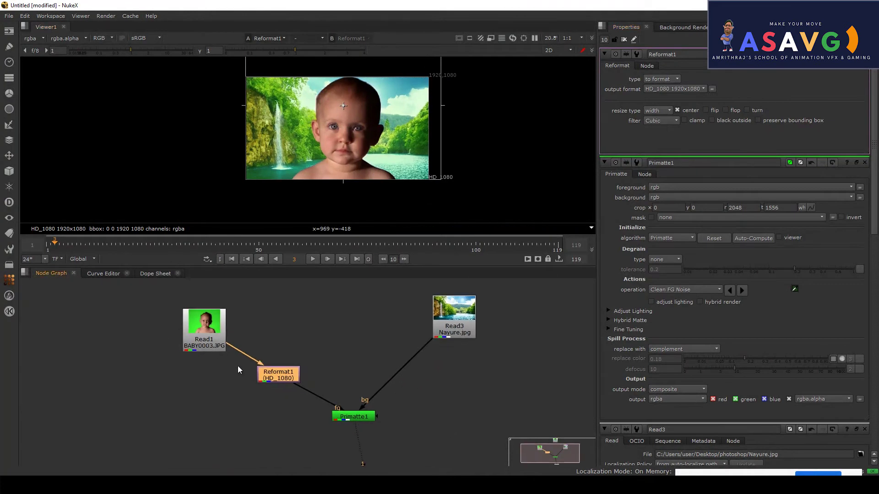
pyautogui.click(456, 357)
pyautogui.press('Tab')
pyautogui.write('refo')
pyautogui.click(429, 372)
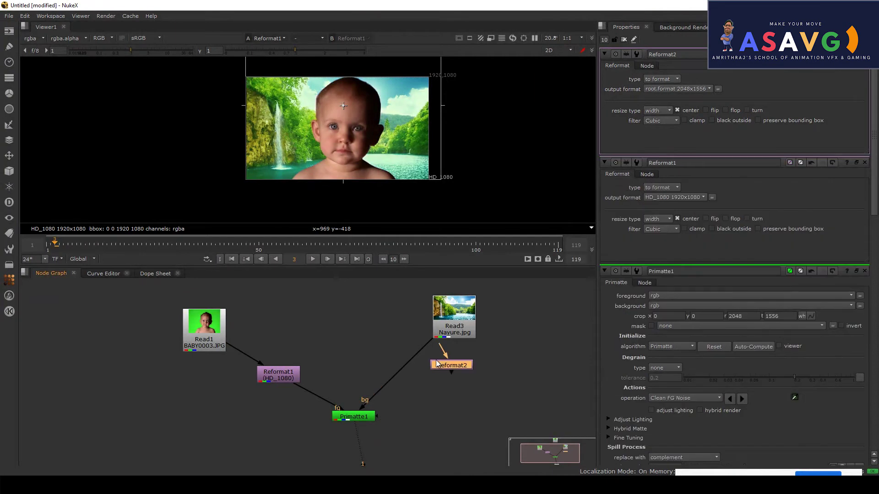
pyautogui.moveTo(429, 363); pyautogui.dragTo(416, 356)
pyautogui.click(696, 88)
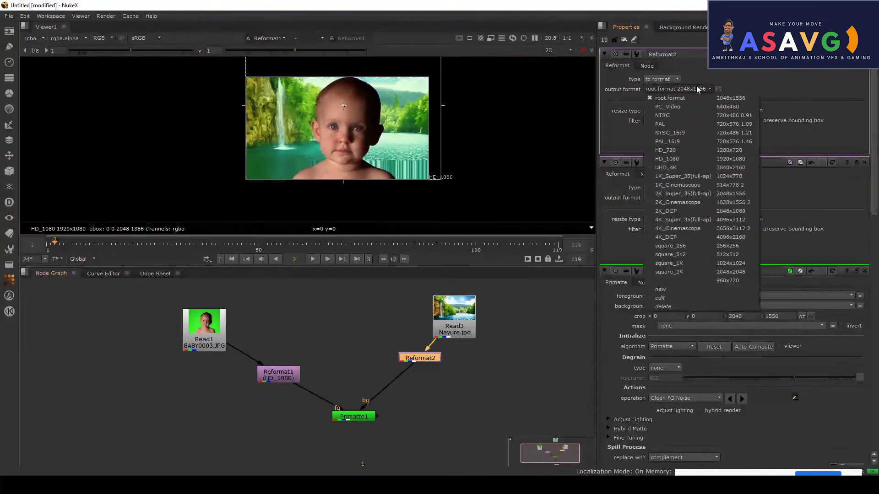
pyautogui.click(684, 158)
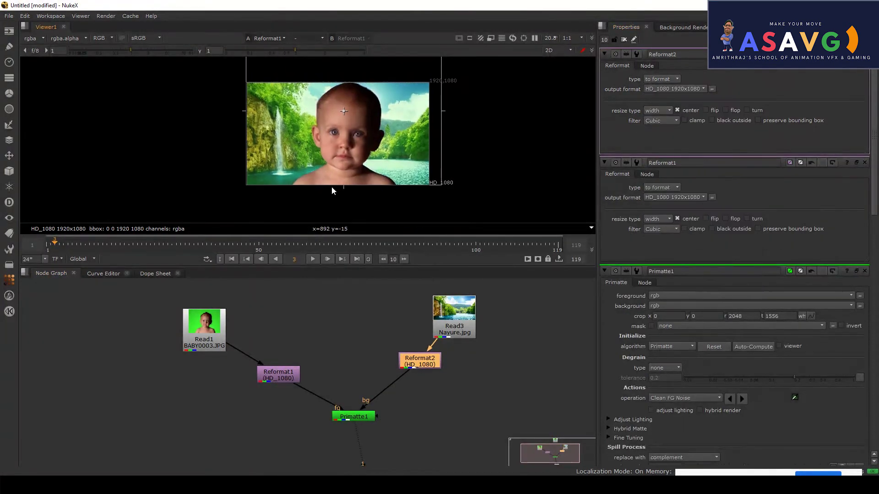
# Check the reformatted composite's framing and open the properties of Reformat1 and Read1
pyautogui.scroll(2, 350, 166)
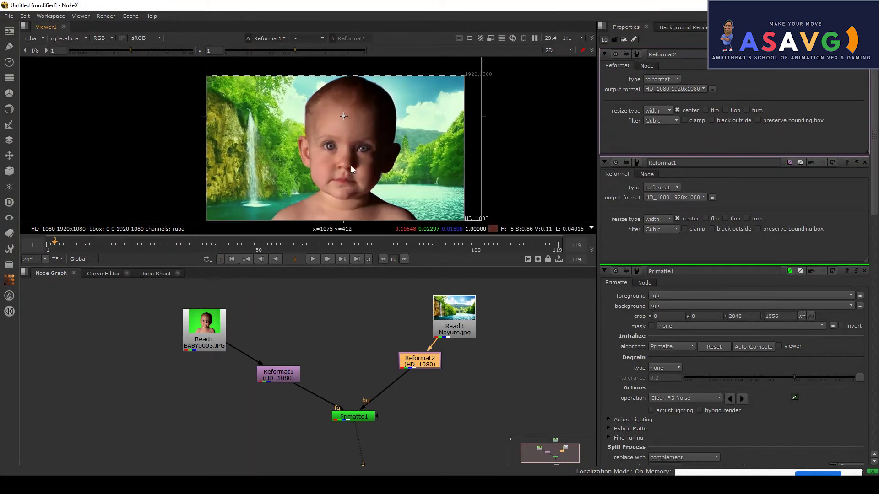
pyautogui.scroll(-1, 347, 182)
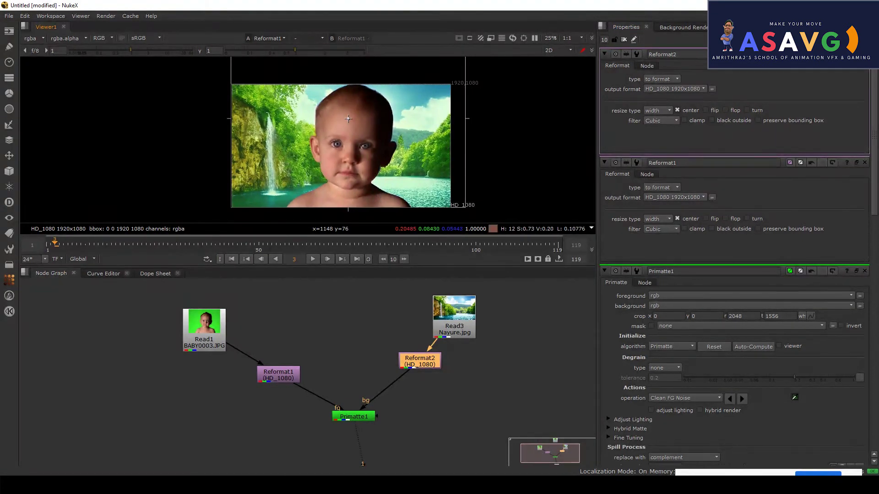
pyautogui.doubleClick(274, 378)
pyautogui.doubleClick(218, 347)
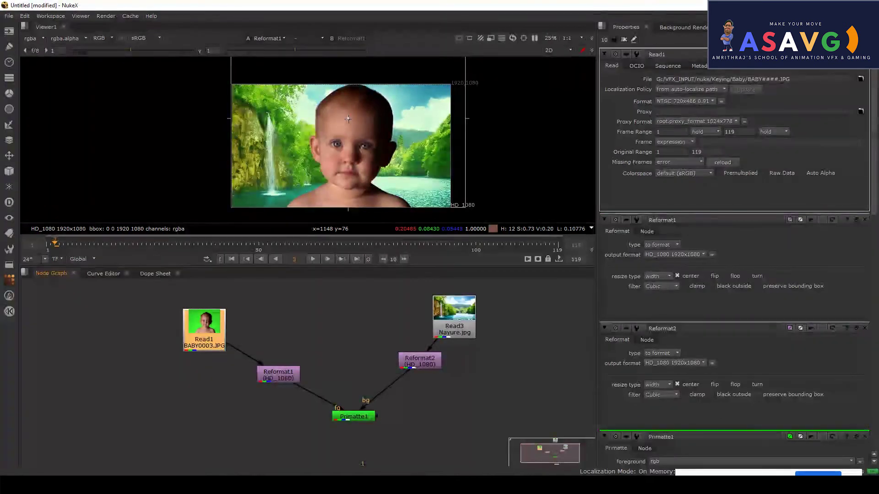
# Shrink Primatte1's crop box to the HD frame, about r 1930 and t 1084, and bring up the Primatte1 properties
pyautogui.scroll(-1, 446, 158)
pyautogui.scroll(-2, 446, 159)
pyautogui.moveTo(456, 95); pyautogui.dragTo(448, 128)
pyautogui.scroll(4, 443, 127)
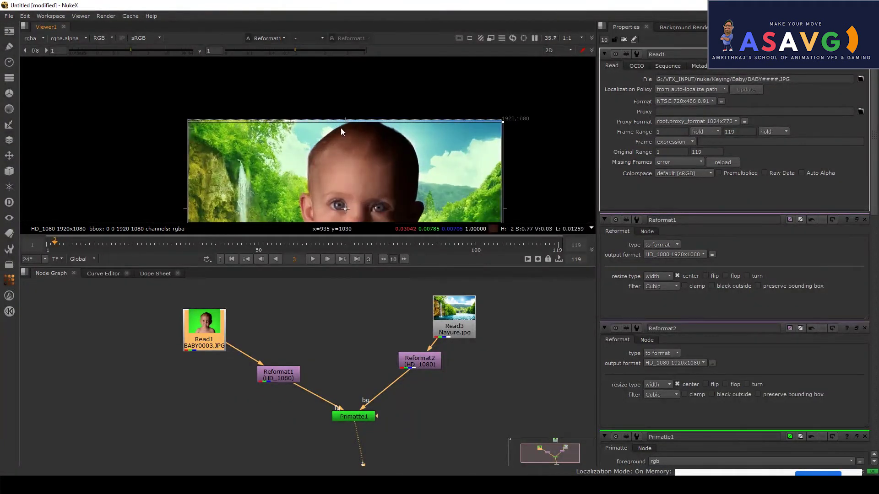
pyautogui.moveTo(349, 215); pyautogui.dragTo(383, 108, button='middle')
pyautogui.scroll(-2, 389, 112)
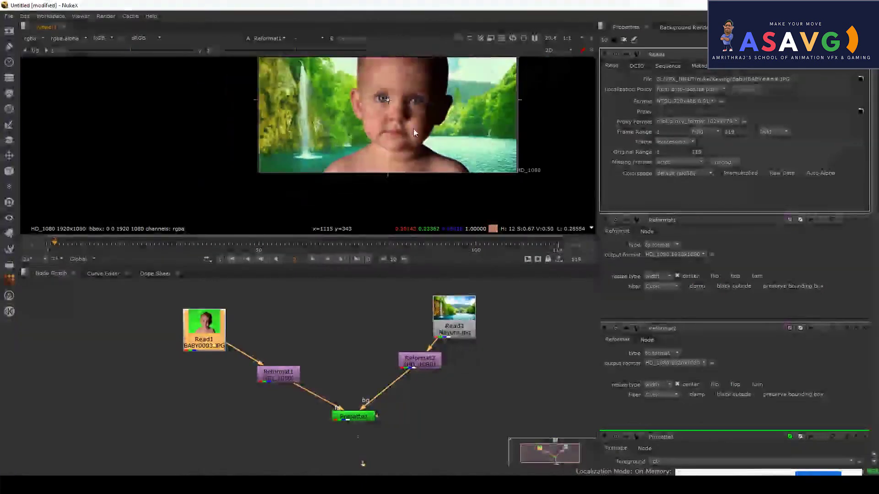
pyautogui.moveTo(451, 133); pyautogui.dragTo(413, 163, button='middle')
pyautogui.scroll(-2, 412, 163)
pyautogui.doubleClick(360, 417)
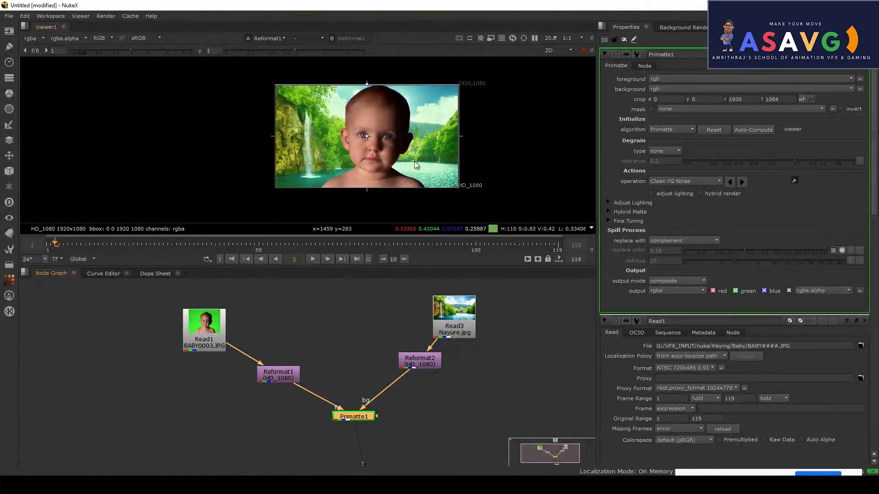
# Enlarge the viewer area and play back the composite to check the key in motion
pyautogui.moveTo(402, 166); pyautogui.dragTo(375, 145, button='middle')
pyautogui.scroll(3, 330, 98)
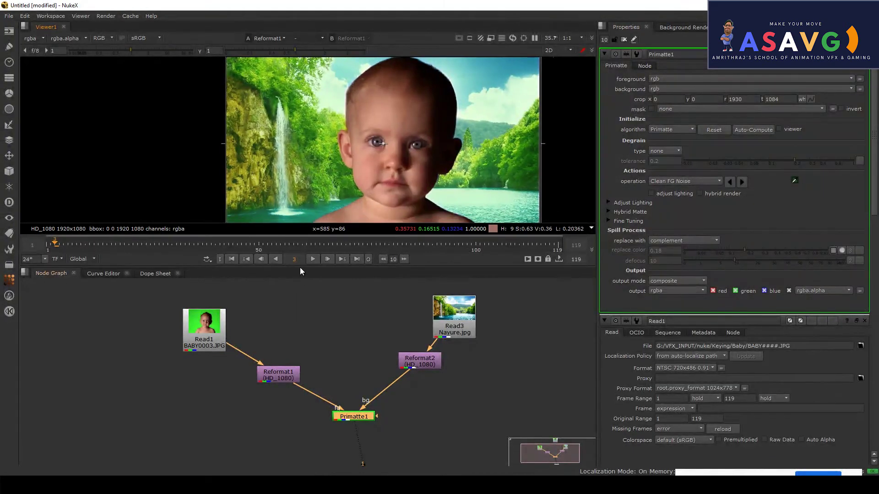
pyautogui.moveTo(300, 267); pyautogui.dragTo(300, 343)
pyautogui.scroll(4, 399, 219)
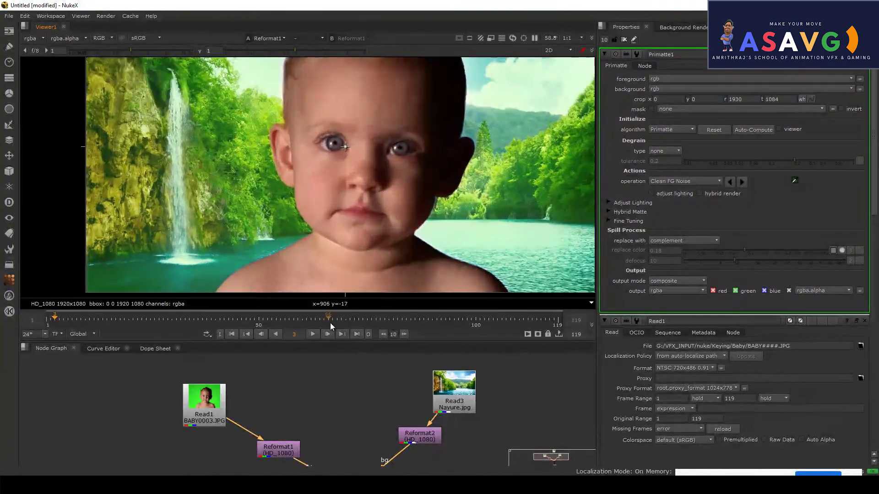
pyautogui.click(317, 333)
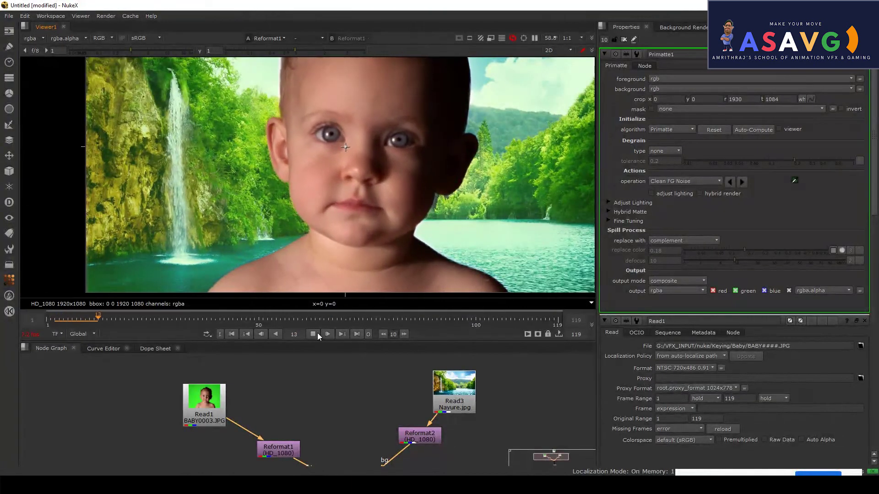
pyautogui.click(317, 333)
# Examine the key edges around the neck and shoulder up close, playing on to frame 51
pyautogui.scroll(10, 429, 273)
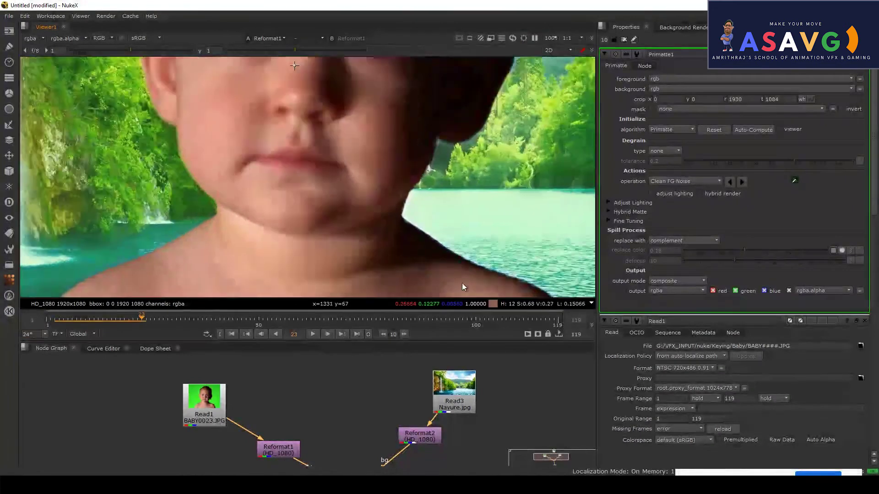
pyautogui.moveTo(460, 273); pyautogui.dragTo(418, 243, button='middle')
pyautogui.click(318, 334)
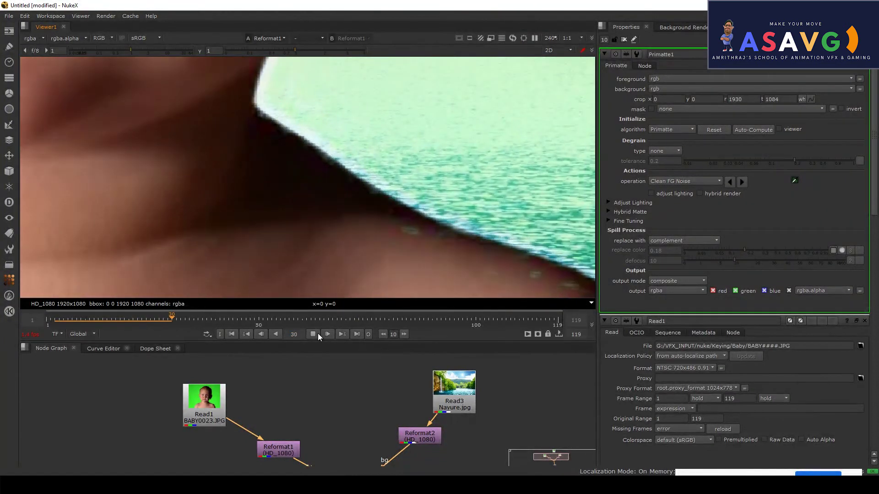
pyautogui.click(317, 333)
pyautogui.scroll(-4, 434, 209)
pyautogui.scroll(-4, 434, 209)
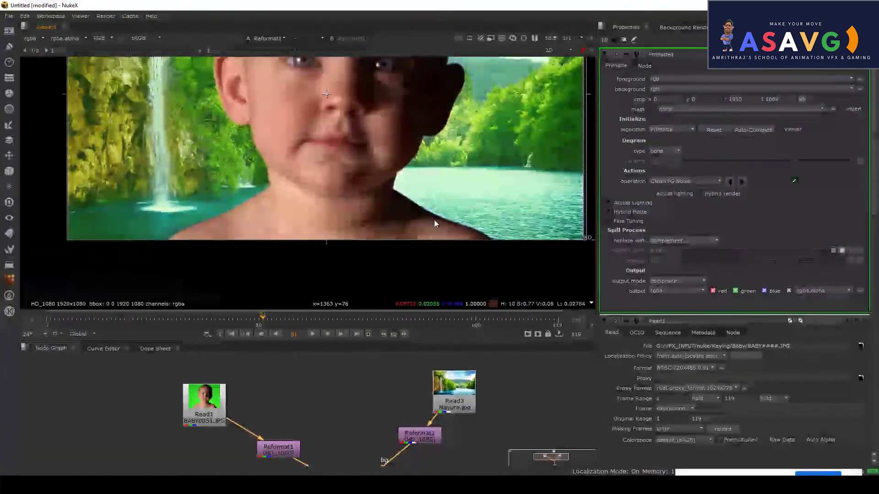
pyautogui.scroll(-7, 409, 140)
pyautogui.scroll(2, 397, 190)
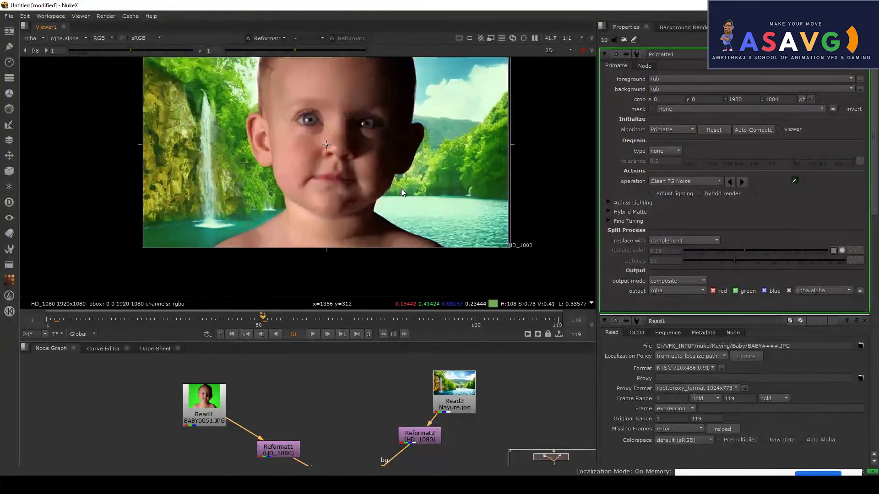
pyautogui.moveTo(401, 188); pyautogui.dragTo(399, 164, button='middle')
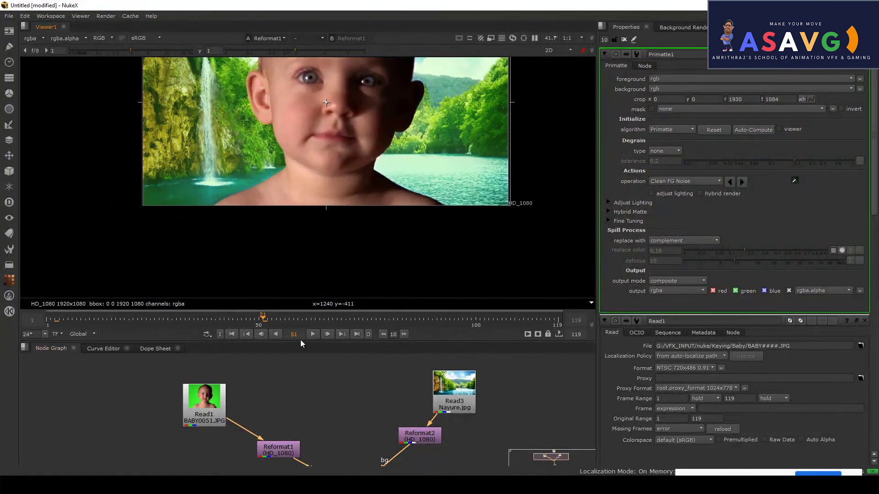
# Set Primatte1's operation to Smart Select BG Color and reset its key
pyautogui.moveTo(392, 451); pyautogui.dragTo(379, 329, button='middle')
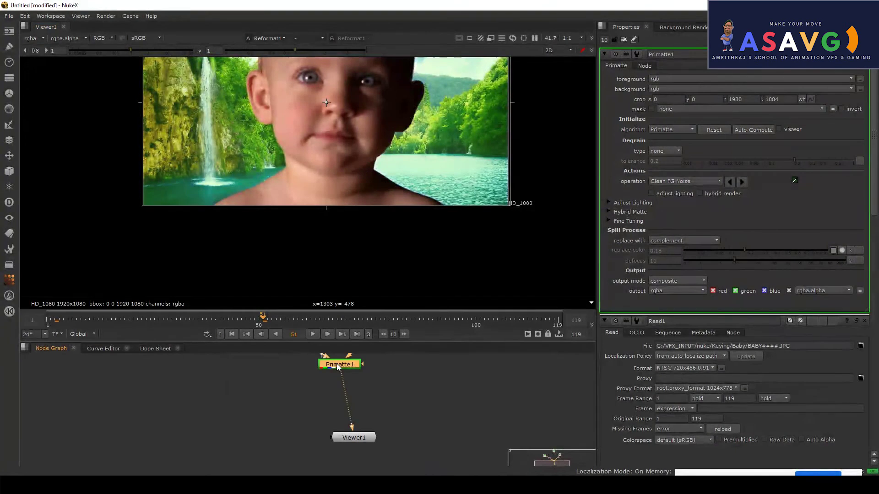
pyautogui.scroll(-2, 481, 199)
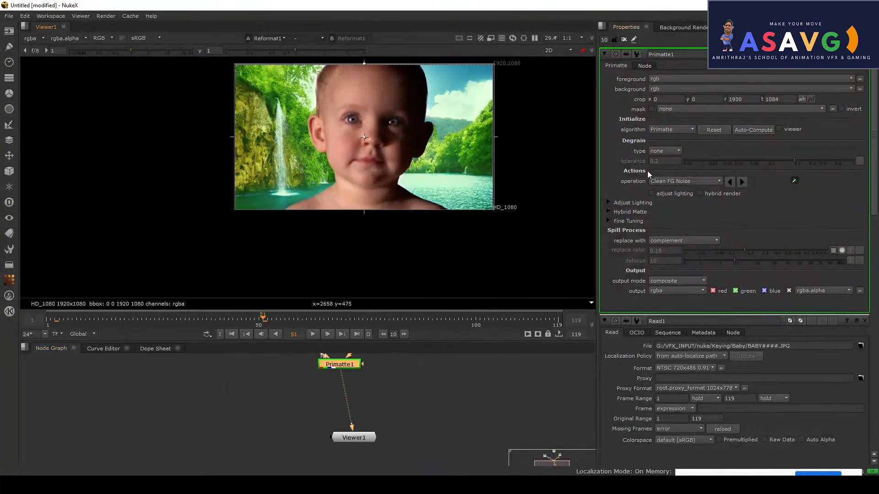
pyautogui.click(698, 182)
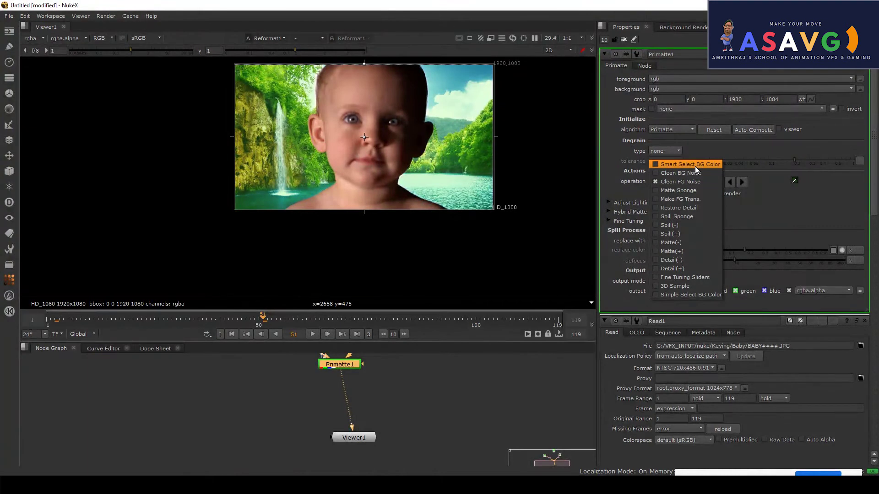
pyautogui.click(695, 166)
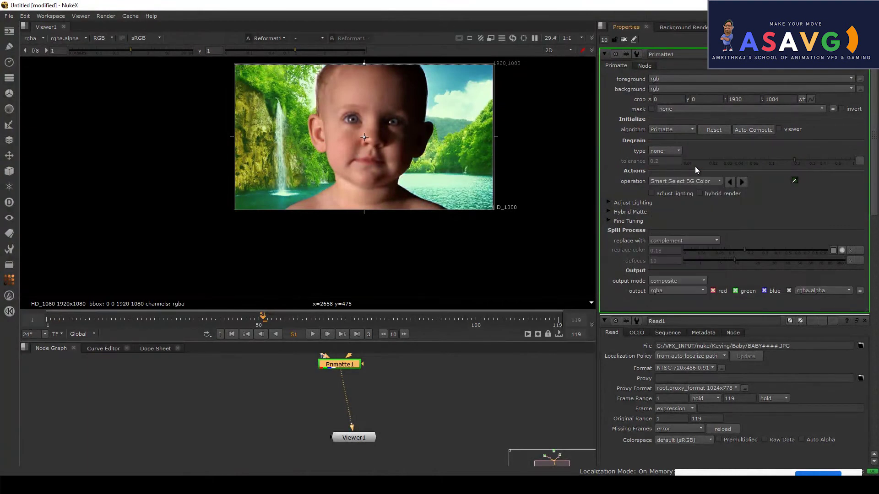
pyautogui.click(669, 182)
pyautogui.click(669, 182)
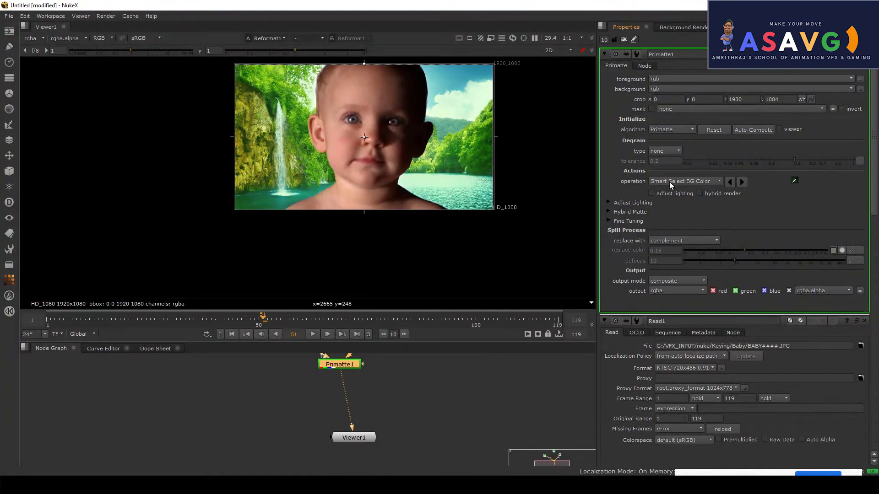
pyautogui.click(713, 130)
pyautogui.moveTo(405, 156); pyautogui.dragTo(399, 189, button='middle')
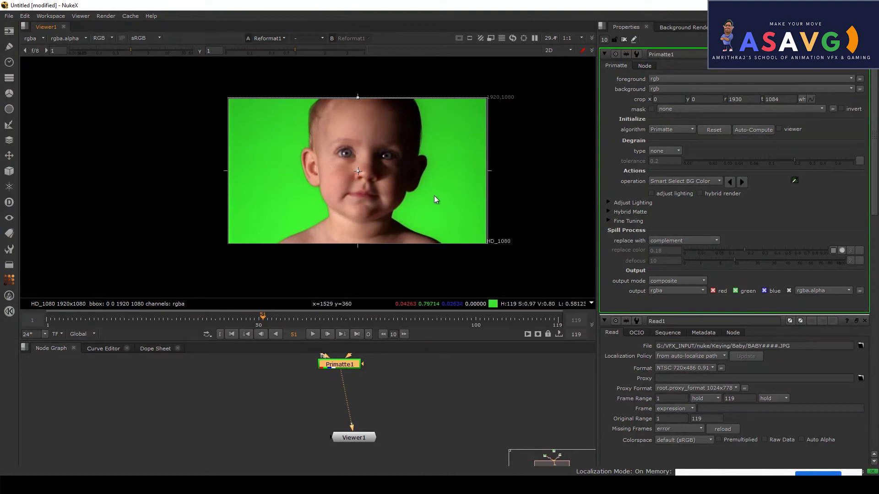
pyautogui.moveTo(434, 186); pyautogui.dragTo(449, 178, button='middle')
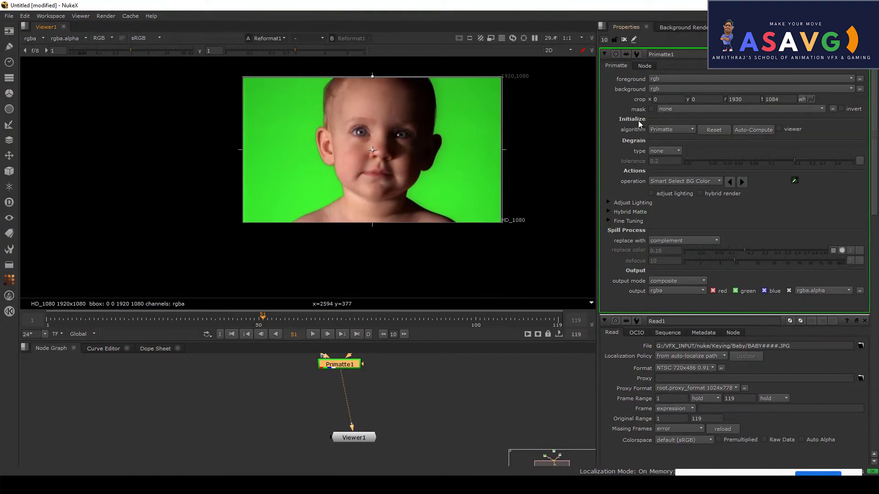
# Auto-compute the Primatte1 key and check the baby's edges against the nature background
pyautogui.click(746, 130)
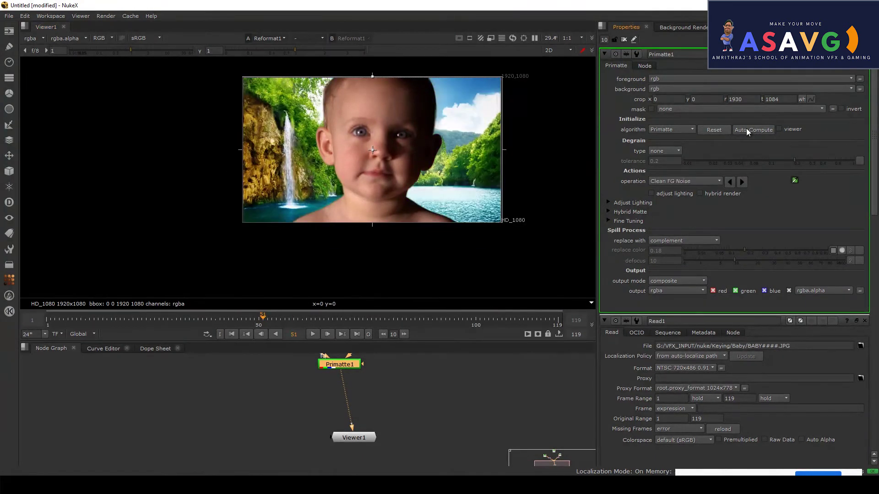
pyautogui.scroll(3, 379, 179)
pyautogui.moveTo(379, 176); pyautogui.dragTo(399, 214, button='middle')
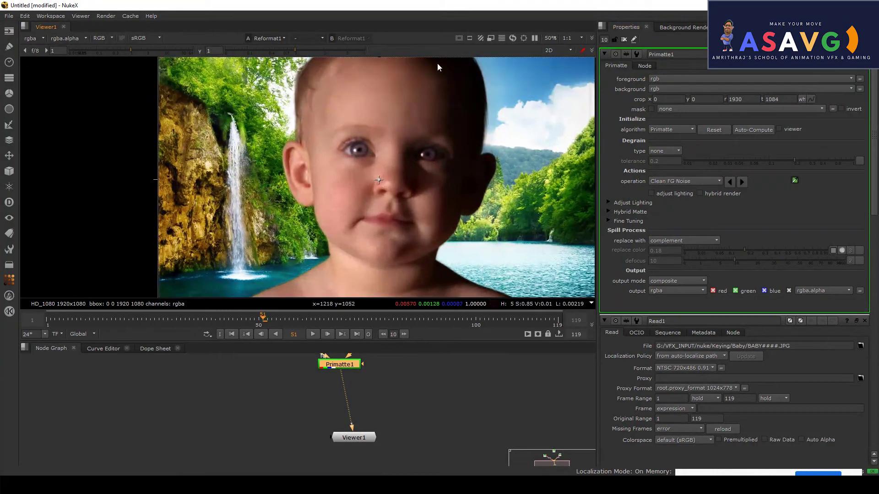
pyautogui.moveTo(449, 168); pyautogui.dragTo(446, 142, button='middle')
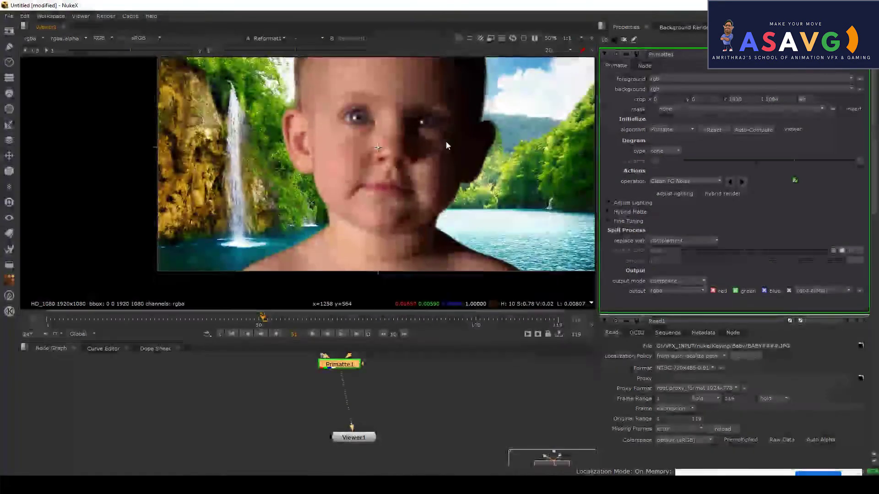
pyautogui.scroll(-2, 424, 185)
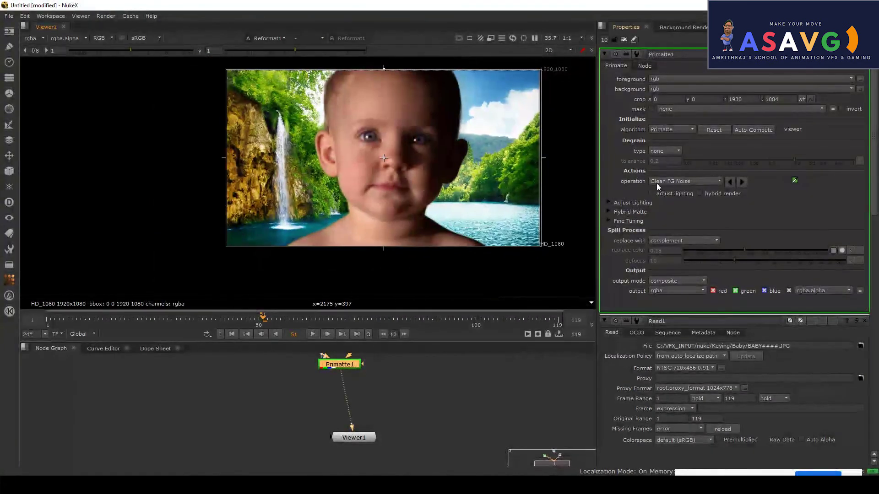
# Switch Primatte1's operation back to Smart Select BG Color
pyautogui.click(670, 181)
pyautogui.click(670, 181)
pyautogui.click(679, 182)
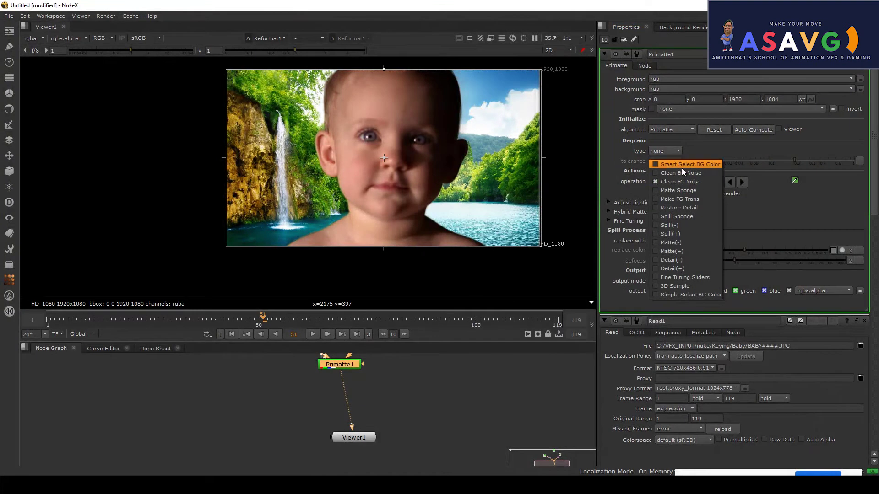
pyautogui.click(684, 166)
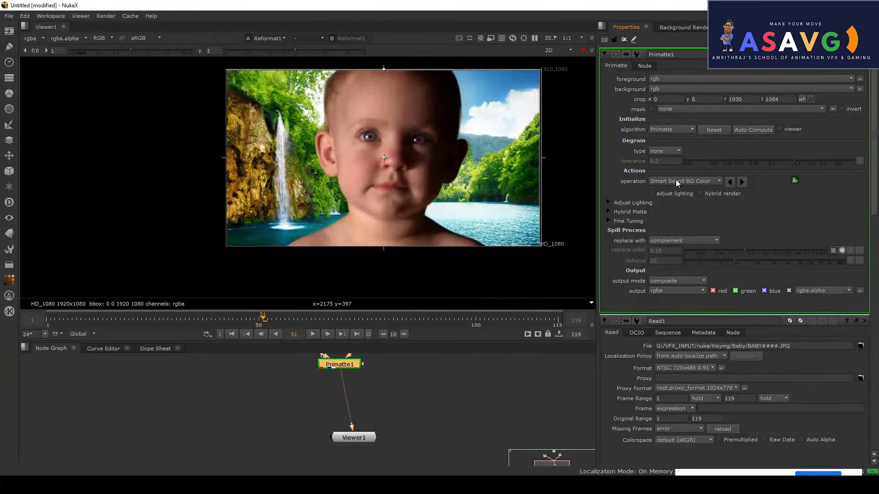
pyautogui.click(762, 131)
# Reset Primatte1 and auto-compute the key again at frame 51
pyautogui.click(713, 130)
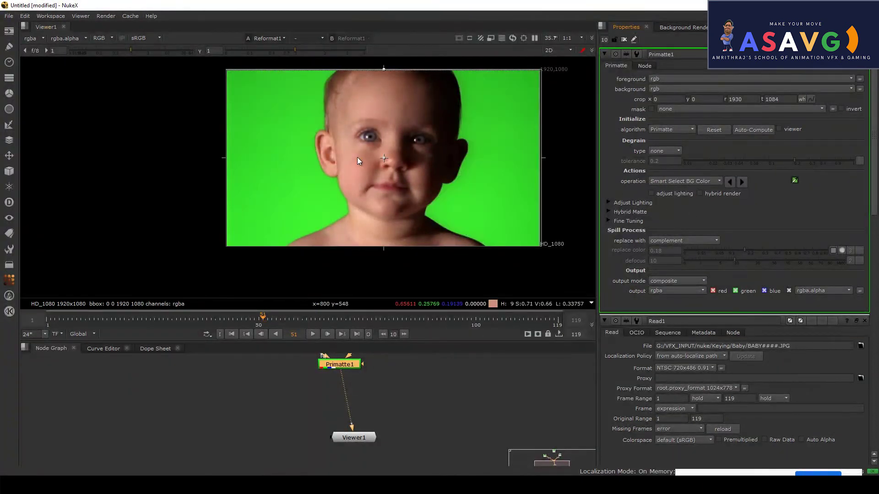
pyautogui.scroll(-2, 362, 153)
pyautogui.press('f')
pyautogui.moveTo(451, 172); pyautogui.dragTo(464, 158, button='middle')
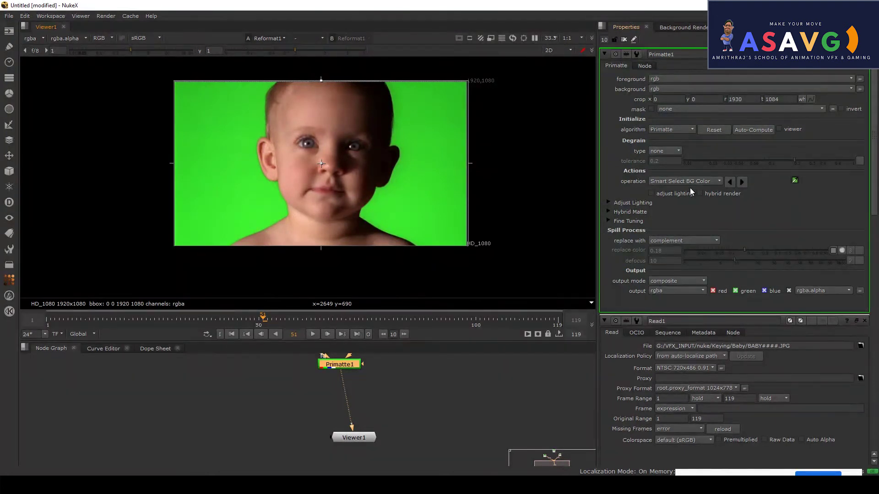
pyautogui.click(760, 131)
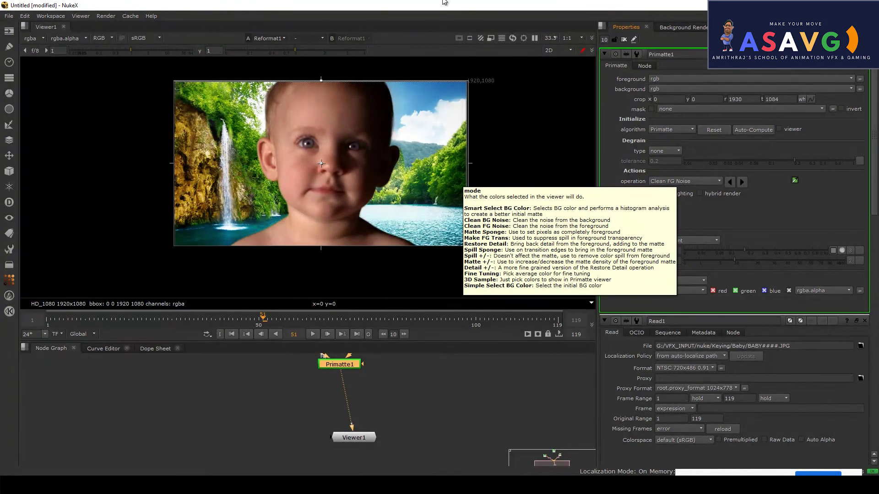
# Open Read3's properties and disable the node to view the keyed baby without the nature background
pyautogui.scroll(-2, 373, 132)
pyautogui.moveTo(446, 408); pyautogui.dragTo(329, 445, button='middle')
pyautogui.scroll(-2, 328, 444)
pyautogui.scroll(3, 344, 412)
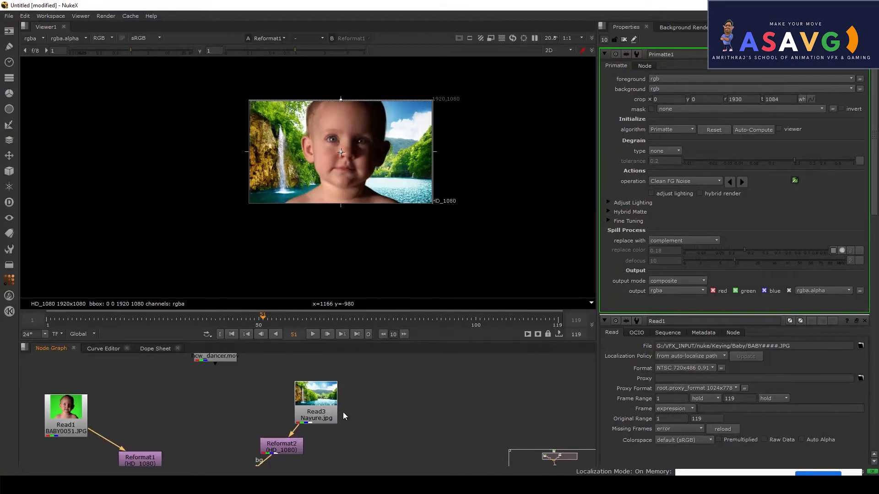
pyautogui.doubleClick(332, 410)
pyautogui.press('d')
pyautogui.press('d')
pyautogui.scroll(2, 325, 169)
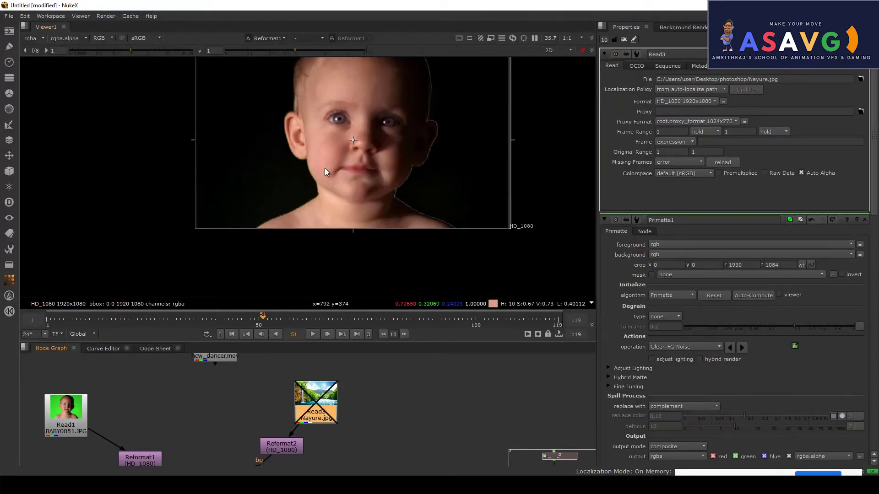
pyautogui.press('d')
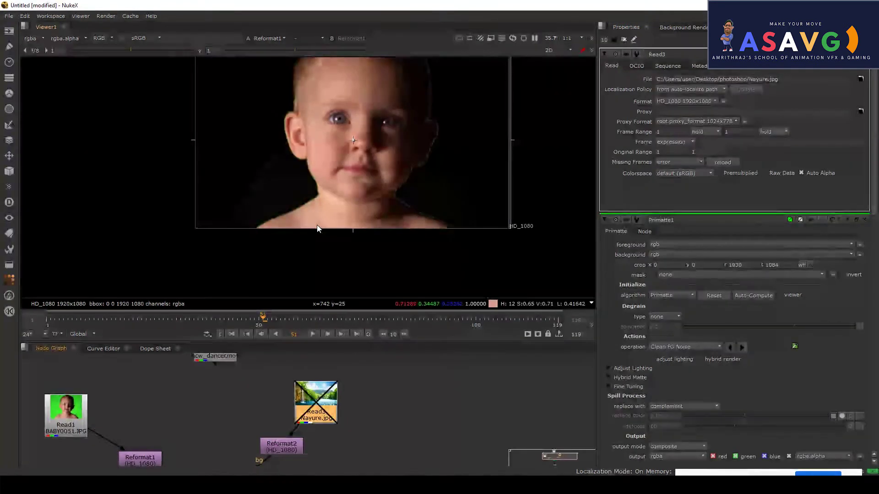
pyautogui.scroll(2, 440, 156)
pyautogui.scroll(-3, 366, 183)
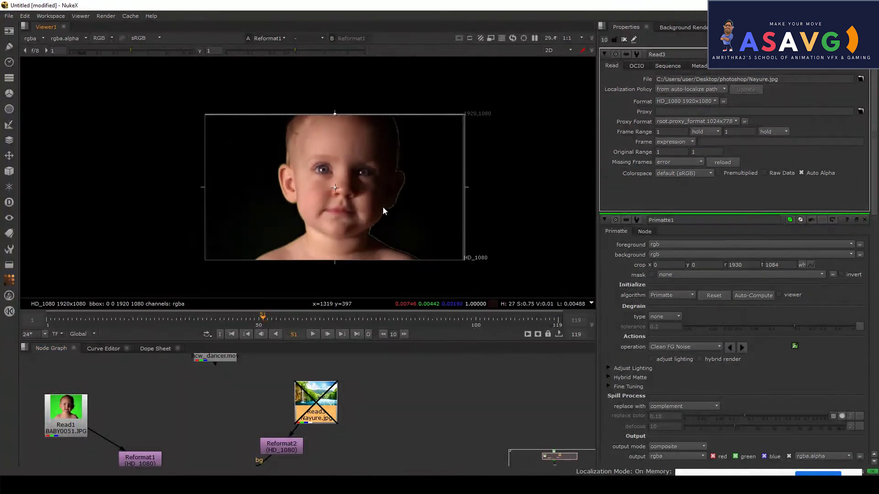
# Examine the matte edges along the jaw, neck, ears and shoulders in a maximized viewer
pyautogui.scroll(7, 366, 206)
pyautogui.scroll(-2, 373, 229)
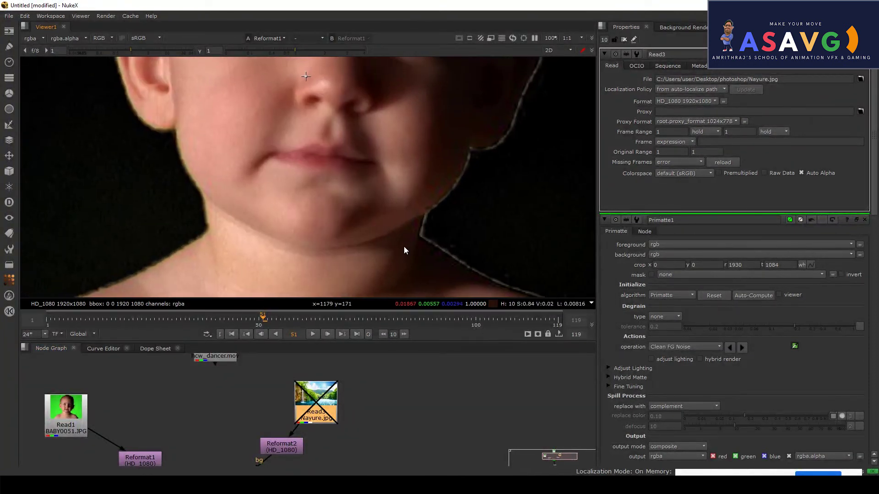
pyautogui.press('space')
pyautogui.scroll(-1, 447, 290)
pyautogui.scroll(4, 456, 218)
pyautogui.scroll(1, 437, 287)
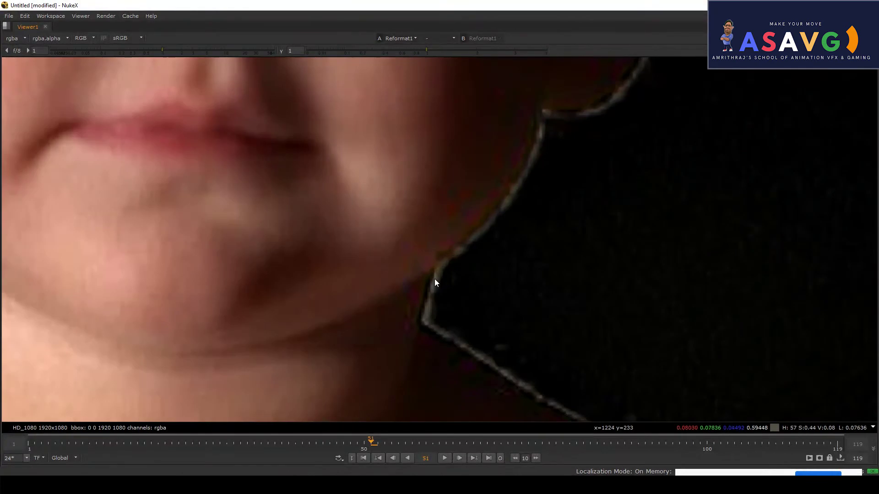
pyautogui.scroll(-3, 533, 376)
pyautogui.scroll(4, 300, 348)
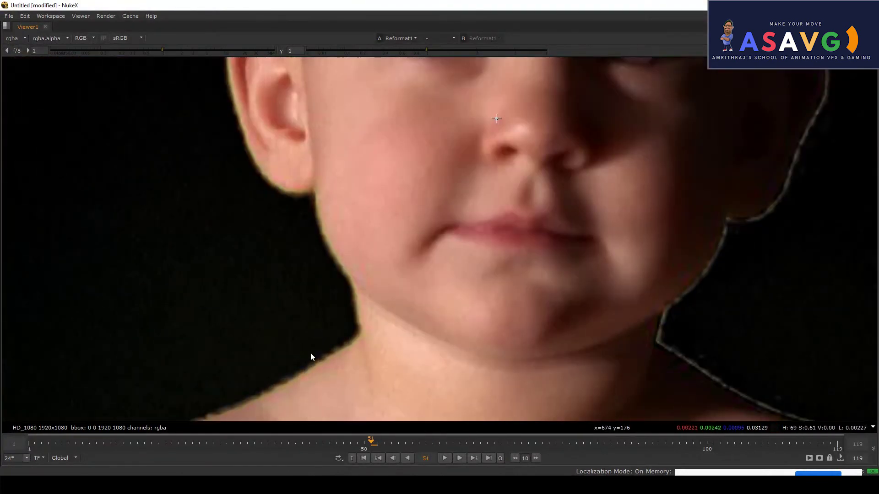
pyautogui.scroll(-2, 276, 398)
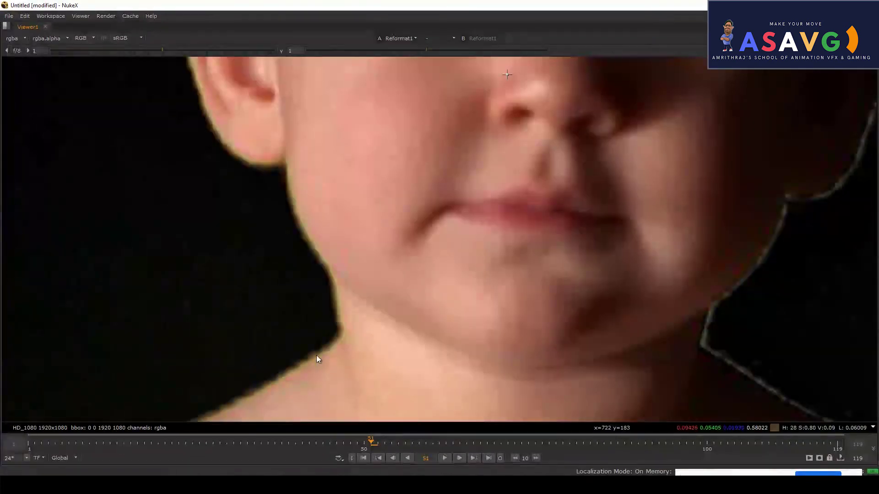
pyautogui.scroll(-3, 380, 231)
pyautogui.moveTo(371, 251); pyautogui.dragTo(339, 218, button='middle')
# Restore the full panel layout and re-enable Read3 to bring the nature background back
pyautogui.press('space')
pyautogui.press('d')
pyautogui.scroll(1, 325, 197)
pyautogui.scroll(-2, 312, 192)
pyautogui.scroll(1, 319, 211)
pyautogui.scroll(-2, 356, 194)
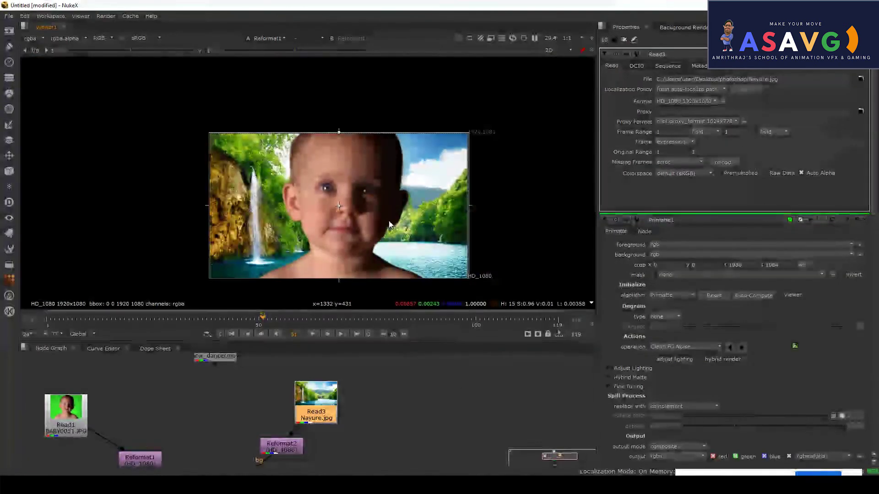
# Open Primatte1's properties and look closely at the node in the node graph
pyautogui.moveTo(368, 439); pyautogui.dragTo(404, 387, button='middle')
pyautogui.doubleClick(264, 455)
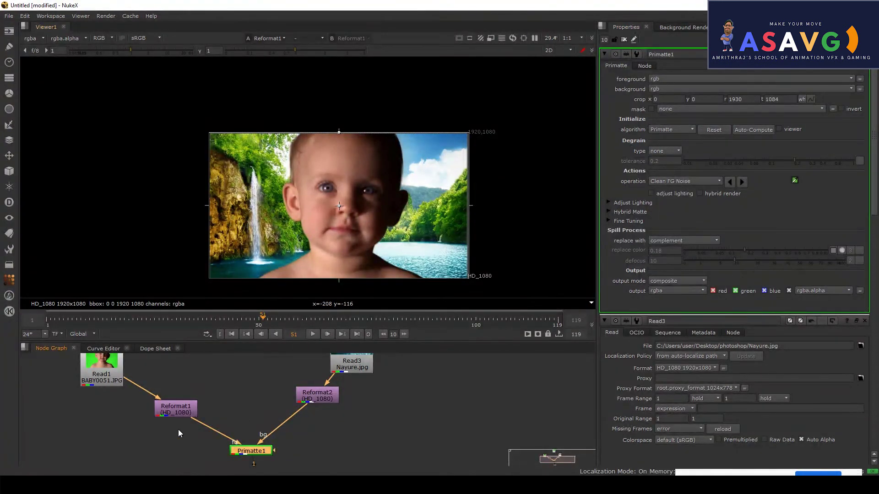
pyautogui.scroll(6, 334, 399)
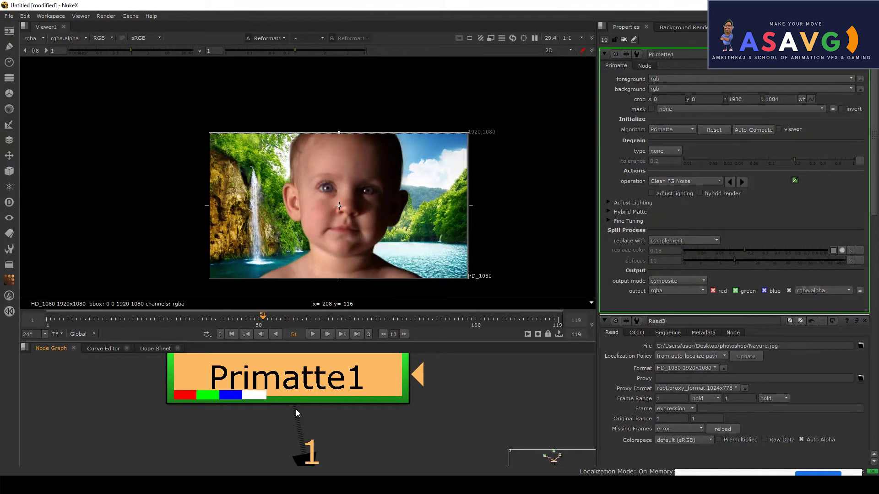
# View the composite's red, green and blue channels one after another in the viewer
pyautogui.moveTo(352, 432); pyautogui.dragTo(383, 466, button='middle')
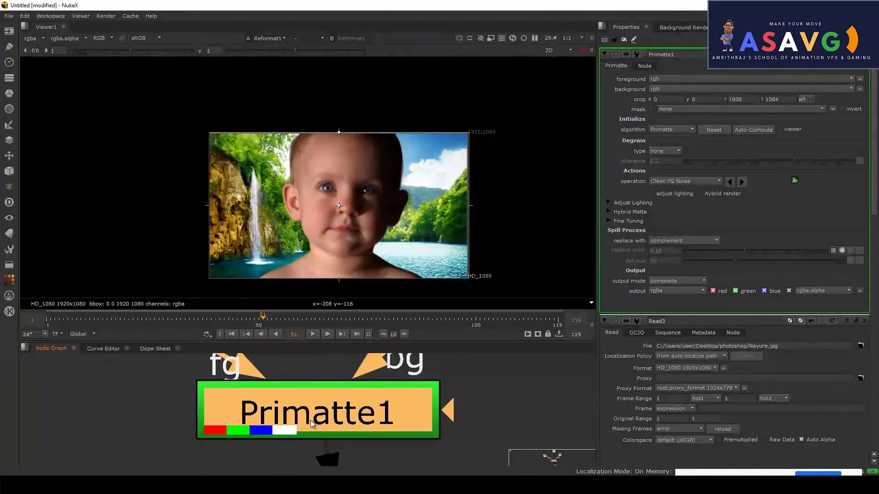
pyautogui.click(102, 42)
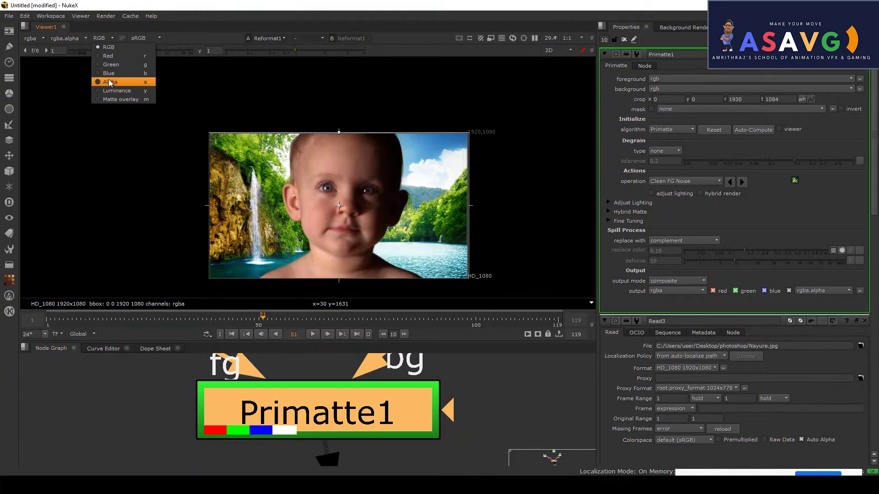
pyautogui.click(108, 56)
pyautogui.click(101, 38)
pyautogui.click(108, 65)
pyautogui.click(109, 43)
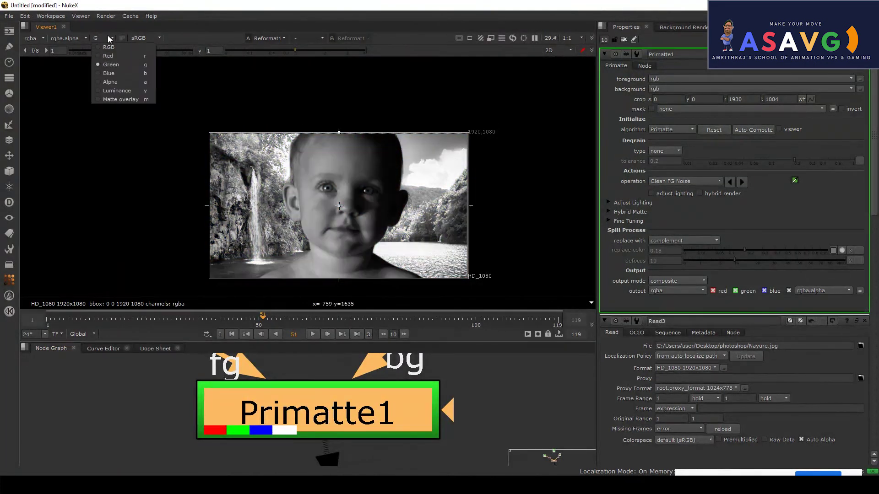
pyautogui.click(109, 73)
pyautogui.click(108, 42)
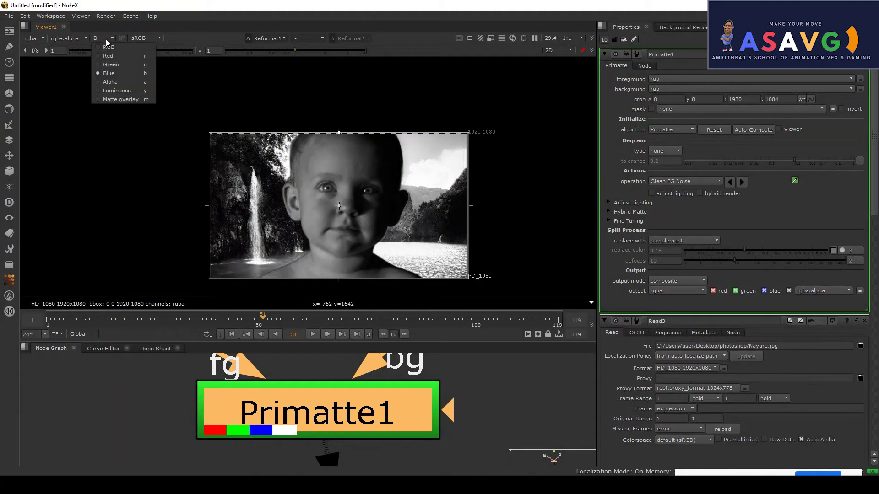
# Display the alpha channel and examine the matte around the baby's head and in the background
pyautogui.click(110, 82)
pyautogui.scroll(3, 367, 169)
pyautogui.scroll(1, 281, 173)
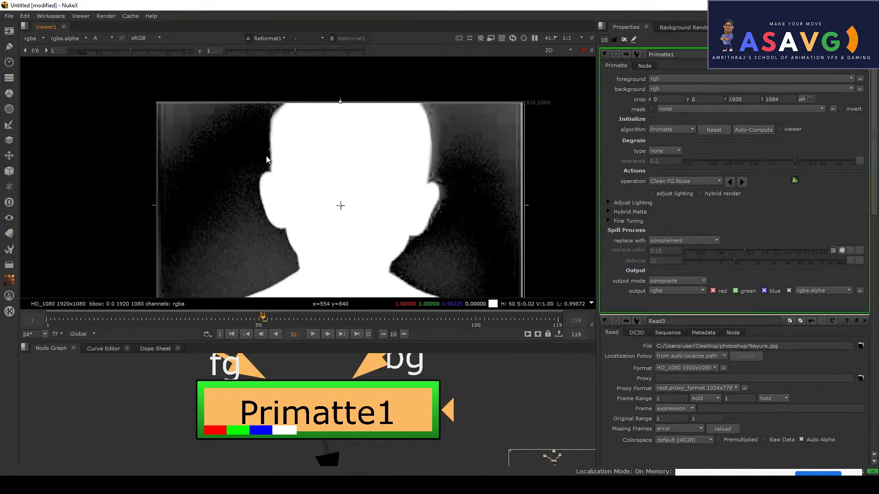
pyautogui.scroll(-3, 425, 190)
pyautogui.moveTo(379, 176); pyautogui.dragTo(351, 173, button='middle')
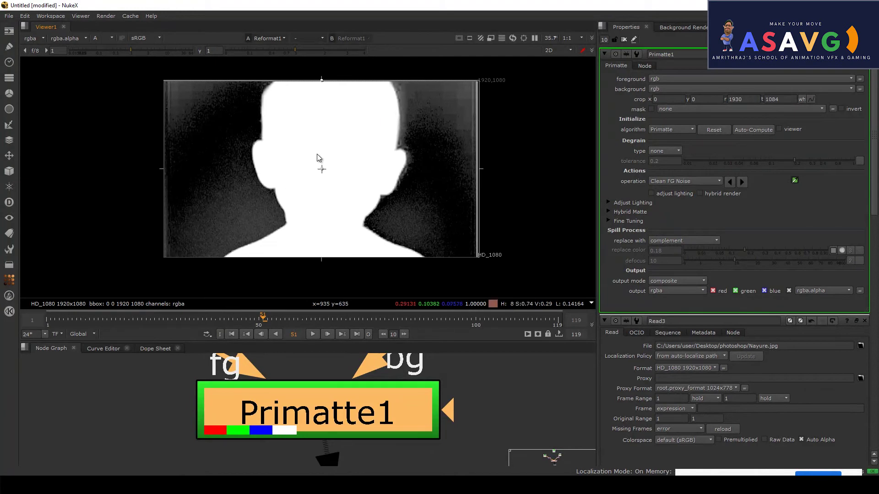
# Check the alpha matte at viewer gamma 0.84 and 4, resetting the gamma to 1 after each
pyautogui.click(297, 51)
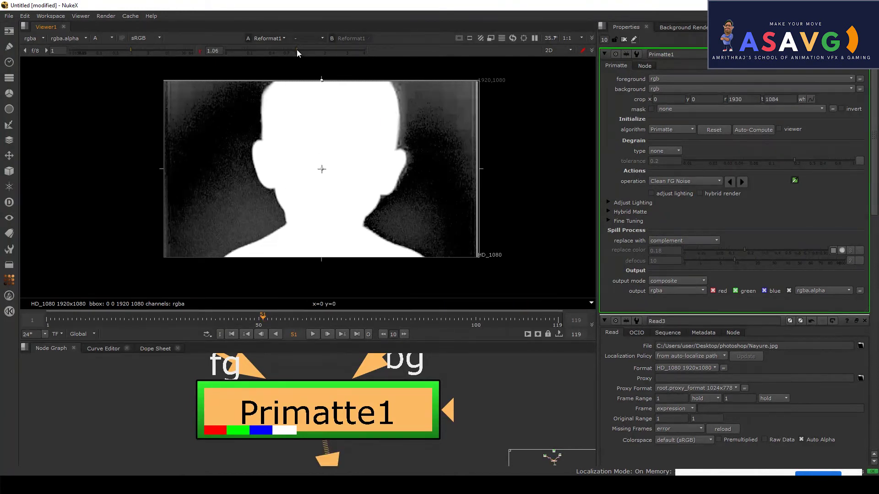
pyautogui.moveTo(297, 50)
pyautogui.mouseDown()
pyautogui.moveTo(370, 54)
pyautogui.moveTo(223, 53)
pyautogui.moveTo(298, 50)
pyautogui.moveTo(281, 50)
pyautogui.moveTo(289, 50)
pyautogui.mouseUp()
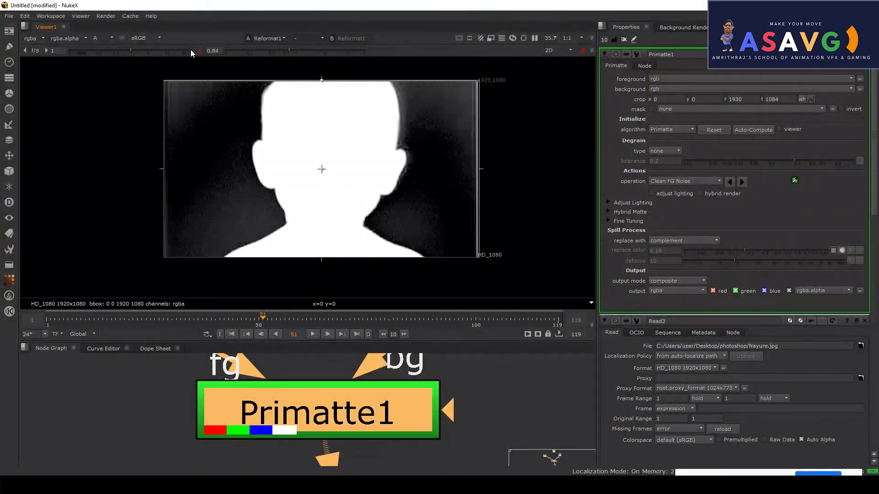
pyautogui.click(200, 51)
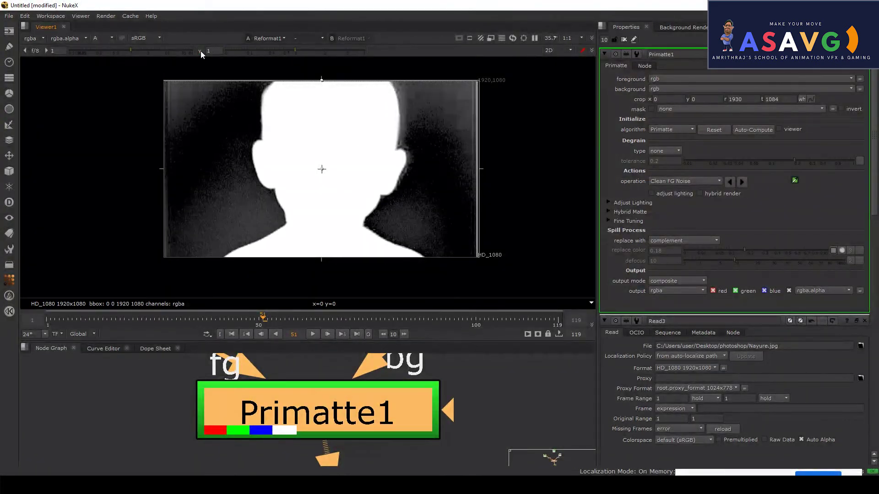
pyautogui.moveTo(303, 50); pyautogui.dragTo(425, 57)
pyautogui.moveTo(364, 49); pyautogui.dragTo(409, 54)
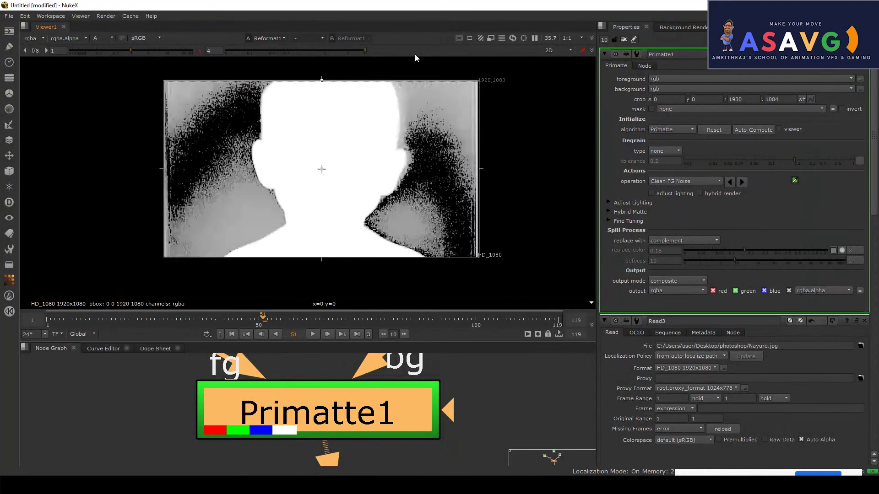
pyautogui.click(295, 51)
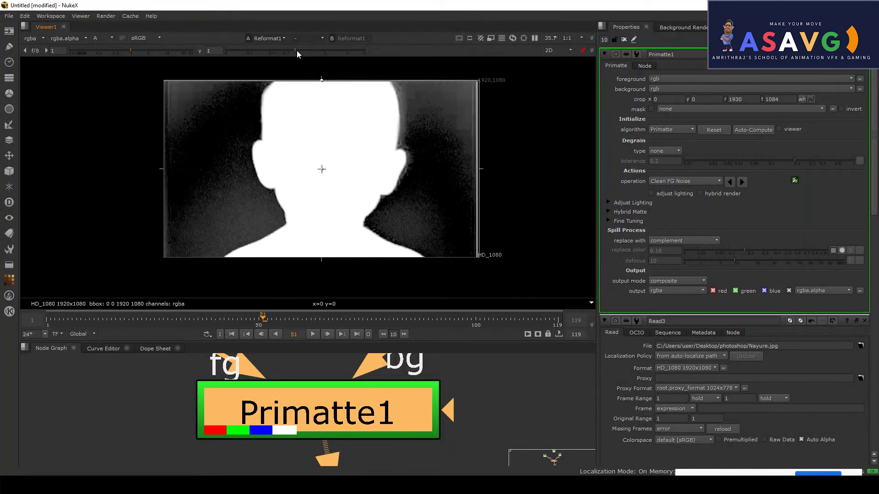
# Raise the viewer gamma to 1.44 and inspect the background of the alpha matte for noise
pyautogui.moveTo(297, 51); pyautogui.dragTo(309, 50)
pyautogui.scroll(2, 328, 160)
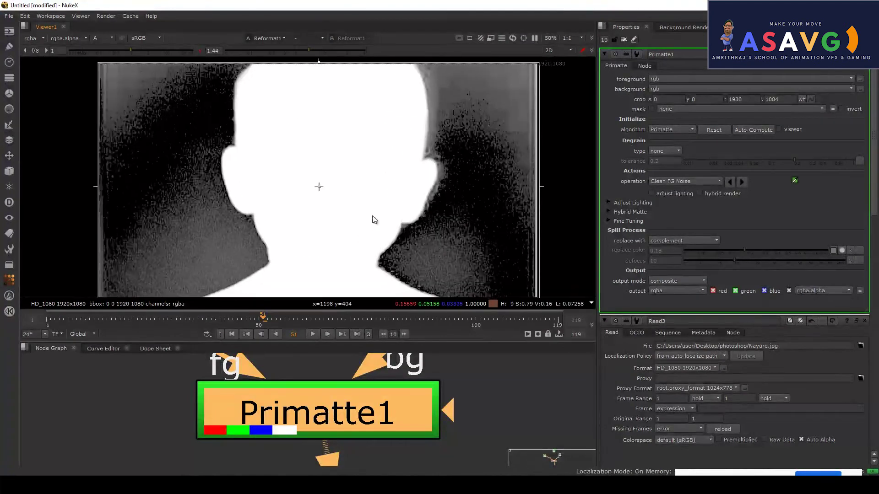
pyautogui.scroll(-2, 149, 183)
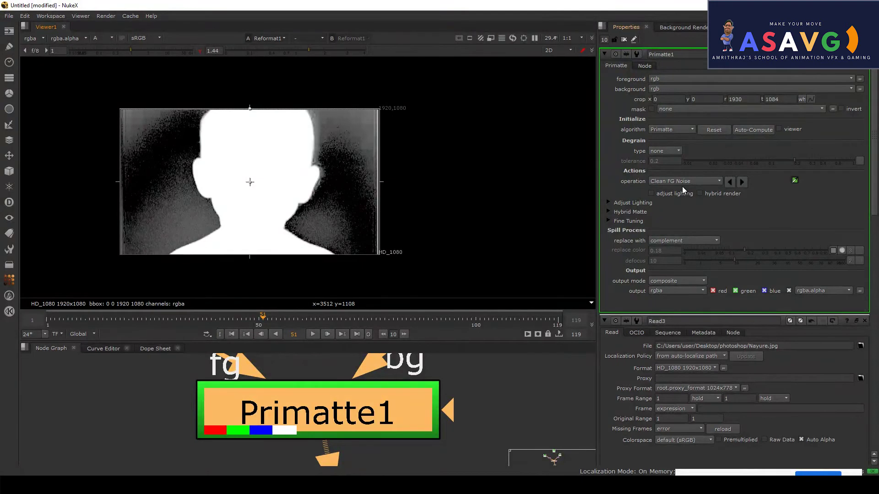
pyautogui.scroll(3, 259, 169)
pyautogui.scroll(-3, 255, 183)
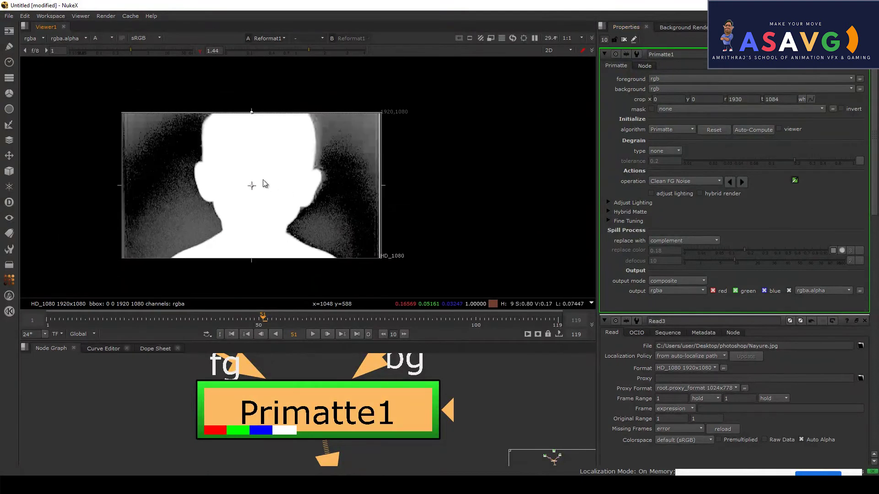
# Review the Read and Reformat nodes feeding the key and examine both sides of the matte for background noise
pyautogui.scroll(-3, 339, 438)
pyautogui.scroll(-4, 338, 437)
pyautogui.moveTo(339, 438); pyautogui.dragTo(344, 462, button='middle')
pyautogui.scroll(1, 412, 393)
pyautogui.moveTo(412, 393); pyautogui.dragTo(414, 414, button='middle')
pyautogui.moveTo(283, 397); pyautogui.dragTo(368, 400, button='middle')
pyautogui.scroll(2, 266, 170)
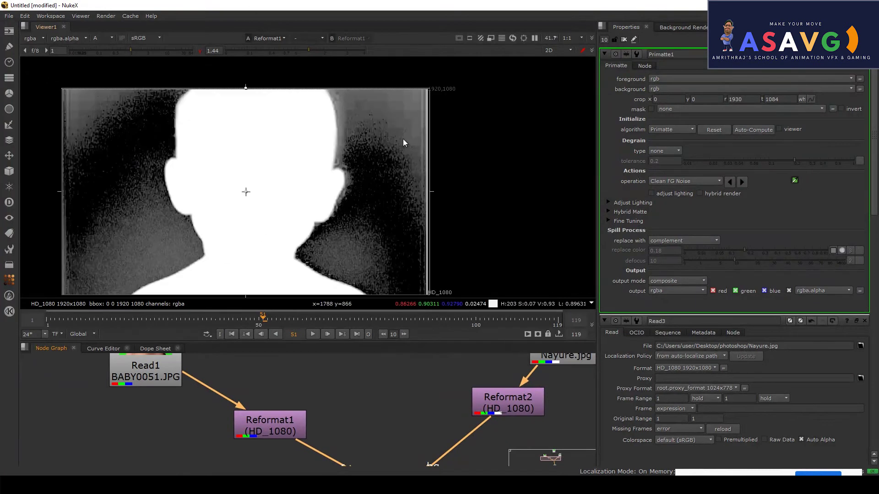
pyautogui.scroll(-1, 270, 221)
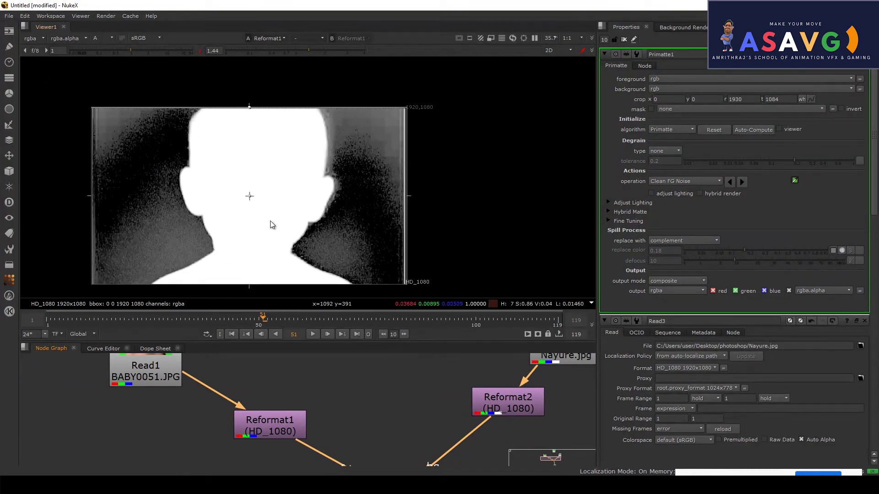
pyautogui.scroll(1, 295, 225)
pyautogui.moveTo(211, 224); pyautogui.dragTo(333, 220, button='middle')
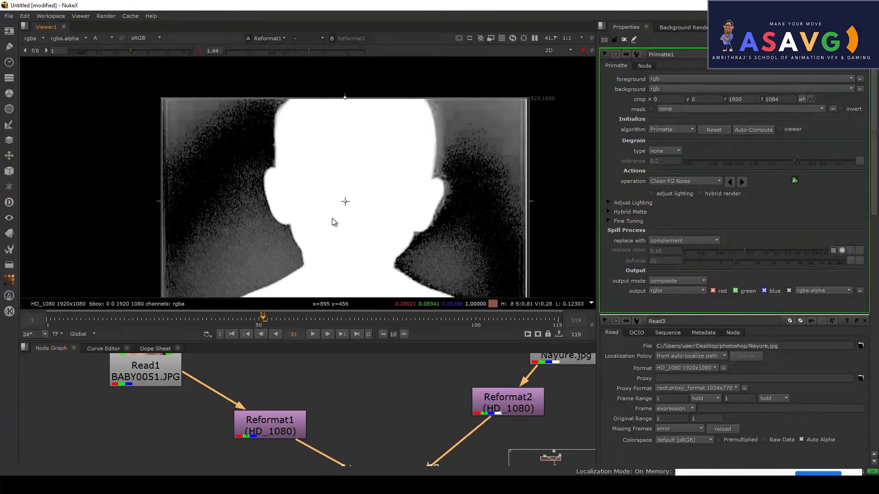
pyautogui.scroll(-2, 456, 215)
pyautogui.scroll(3, 296, 211)
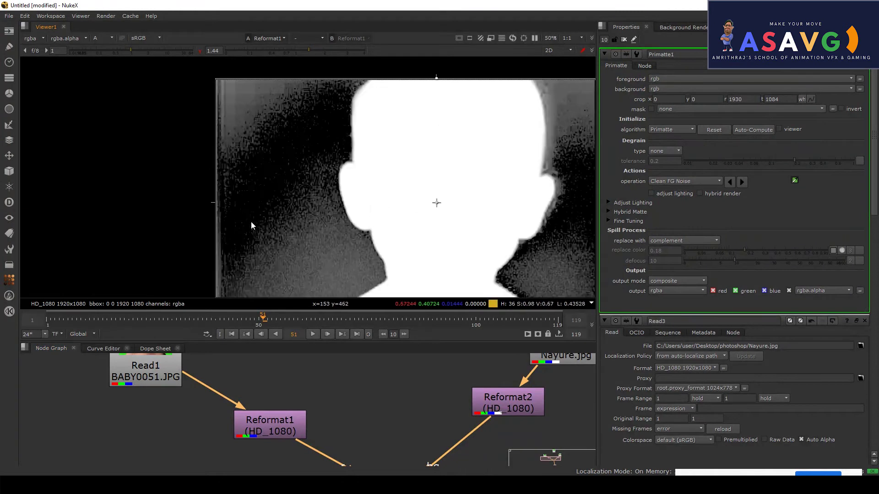
# Compare the matte at viewer gamma 0.18 and 1.9, leaving it at 1.9 to examine the background noise
pyautogui.moveTo(309, 51); pyautogui.dragTo(254, 50)
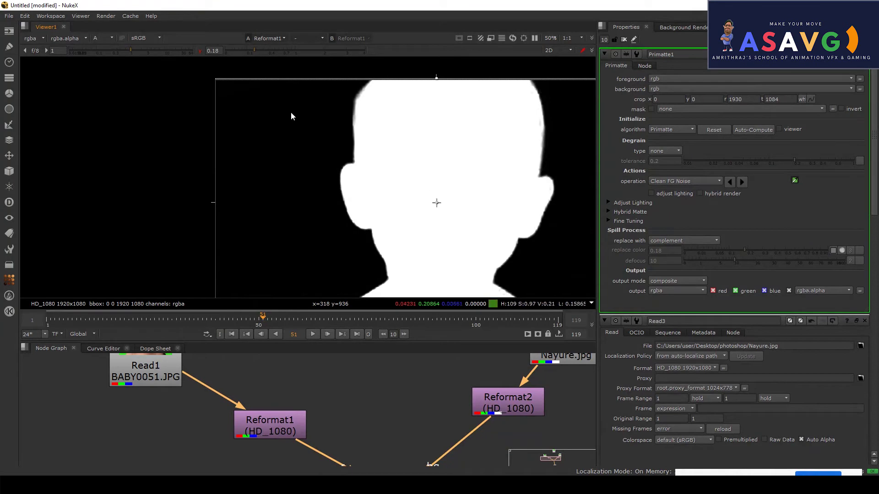
pyautogui.moveTo(267, 51); pyautogui.dragTo(321, 51)
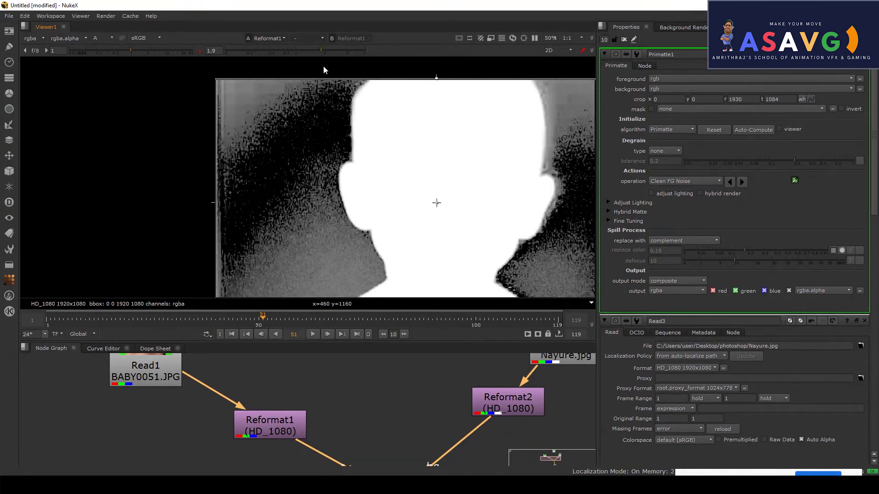
pyautogui.scroll(-3, 364, 161)
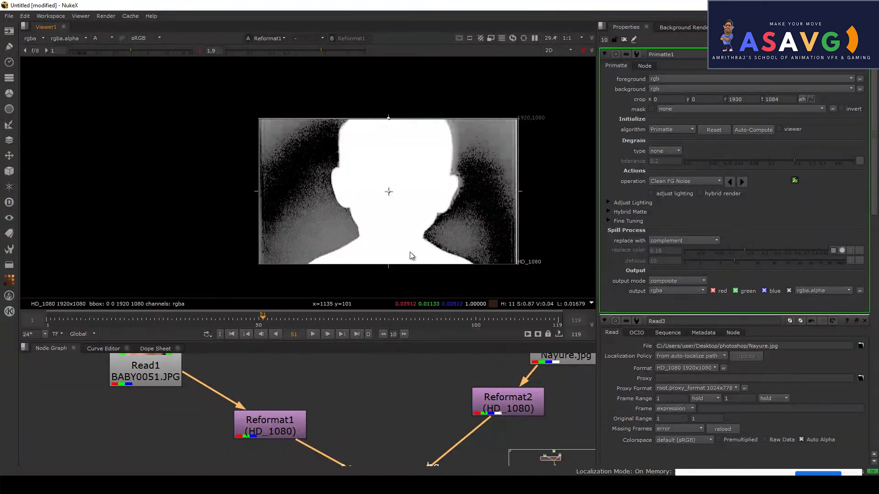
pyautogui.scroll(2, 331, 229)
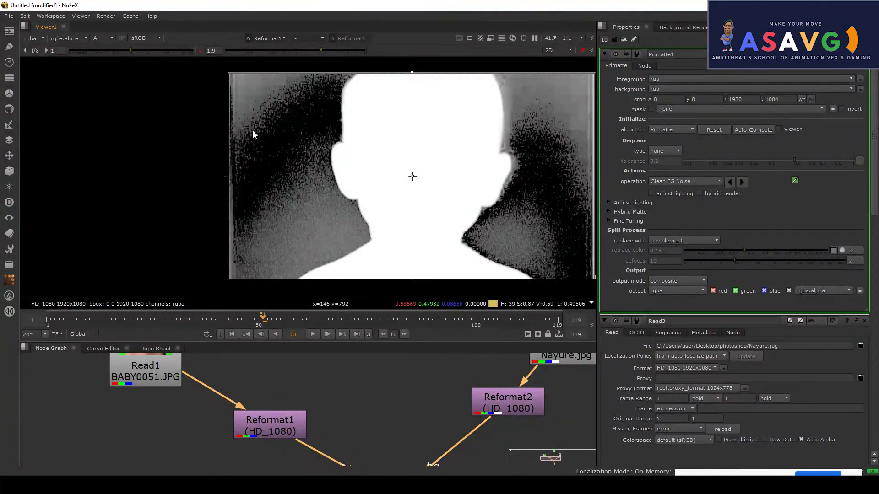
pyautogui.moveTo(320, 122); pyautogui.dragTo(295, 130, button='middle')
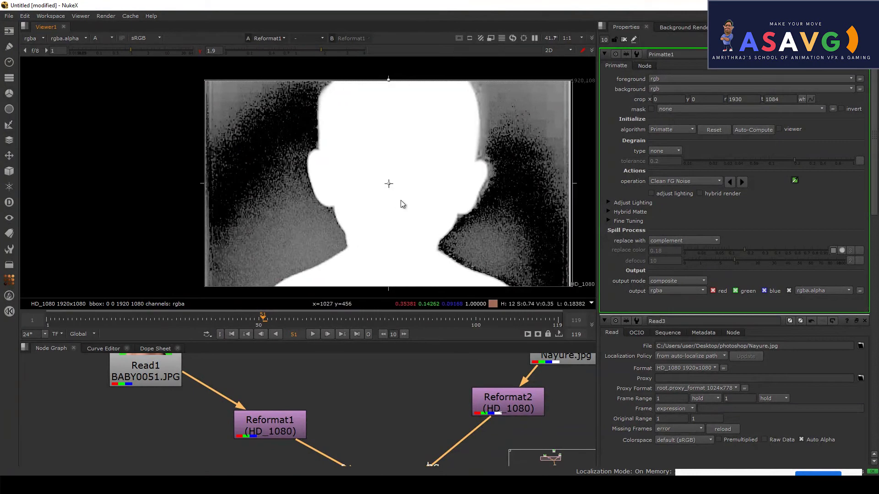
pyautogui.moveTo(358, 174); pyautogui.dragTo(323, 163, button='middle')
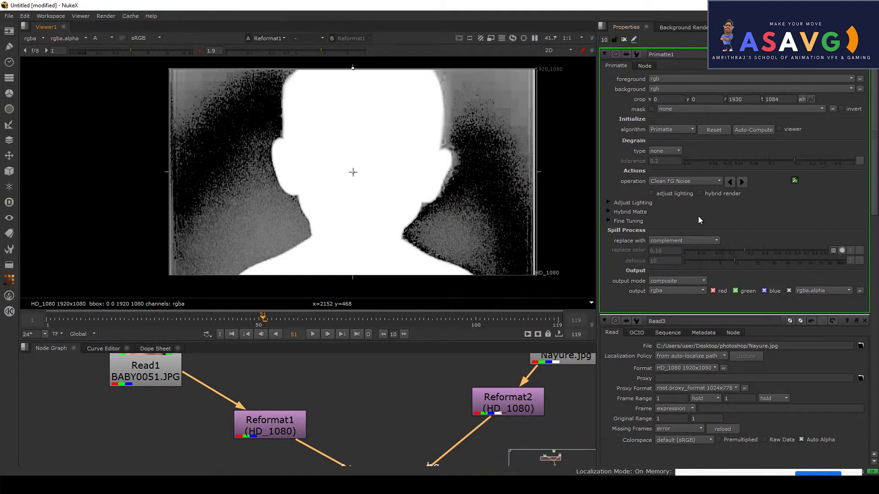
# Set Primatte1's operation to Clean BG Noise and sample two small noisy patches in the backdrop left of the baby's head
pyautogui.click(693, 185)
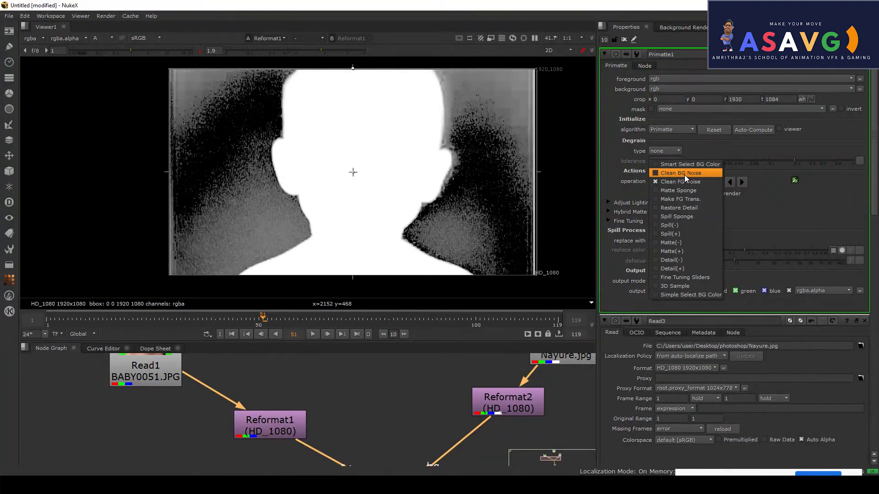
pyautogui.click(685, 175)
pyautogui.moveTo(239, 164); pyautogui.dragTo(264, 194, button='middle')
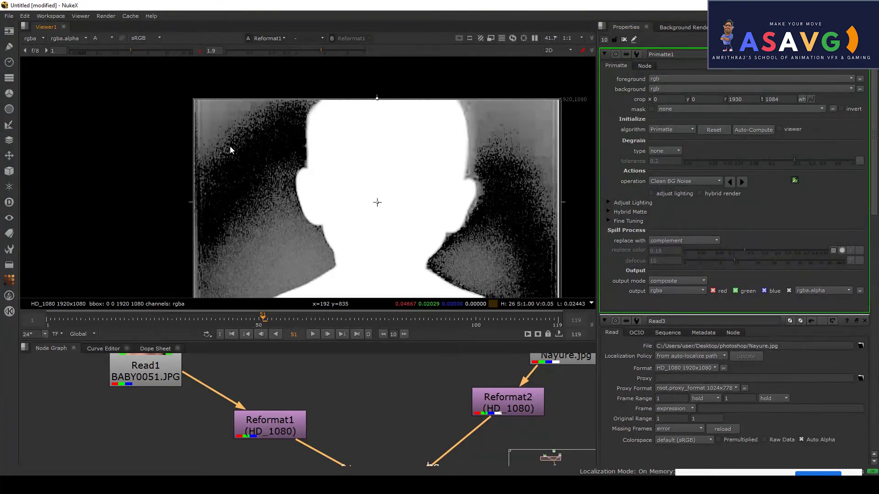
pyautogui.keyDown('ctrl'); pyautogui.keyDown('shift'); pyautogui.moveTo(229, 139); pyautogui.dragTo(234, 145); pyautogui.keyUp('shift'); pyautogui.keyUp('ctrl')
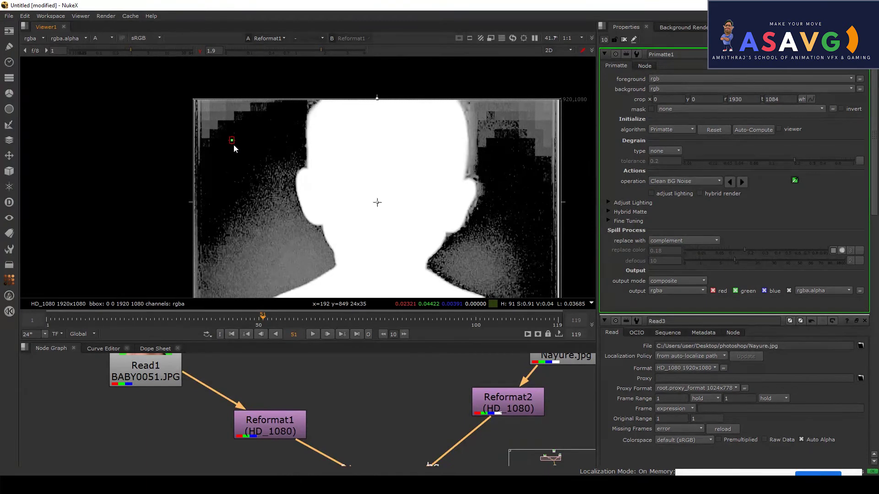
pyautogui.keyDown('ctrl'); pyautogui.rightClick(243, 153); pyautogui.keyUp('ctrl')
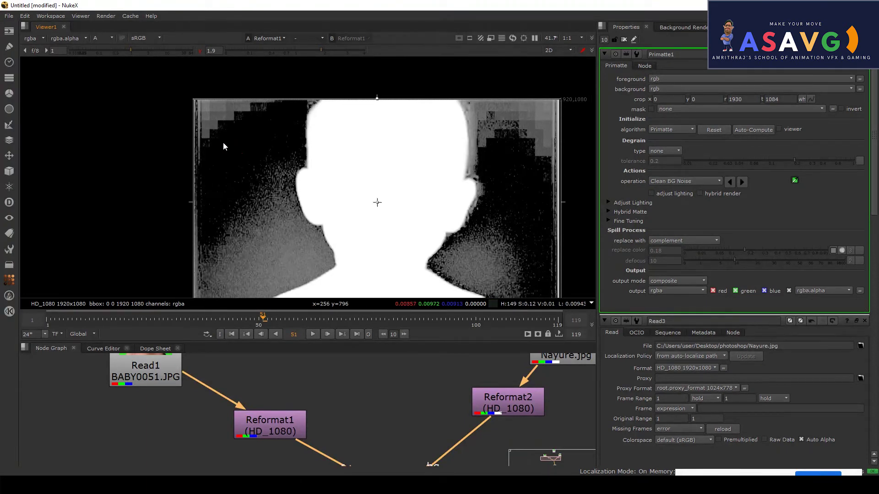
pyautogui.keyDown('ctrl'); pyautogui.keyDown('shift'); pyautogui.moveTo(235, 150); pyautogui.dragTo(252, 168); pyautogui.keyUp('shift'); pyautogui.keyUp('ctrl')
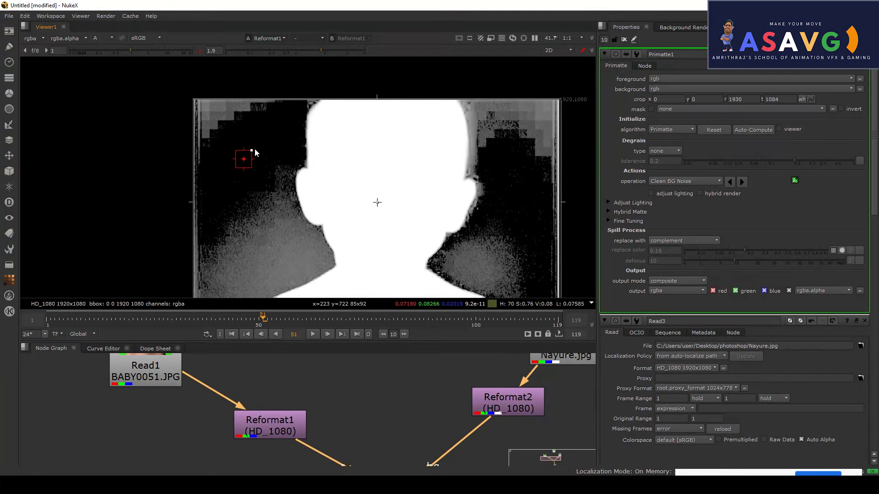
pyautogui.keyDown('ctrl'); pyautogui.rightClick(261, 148); pyautogui.keyUp('ctrl')
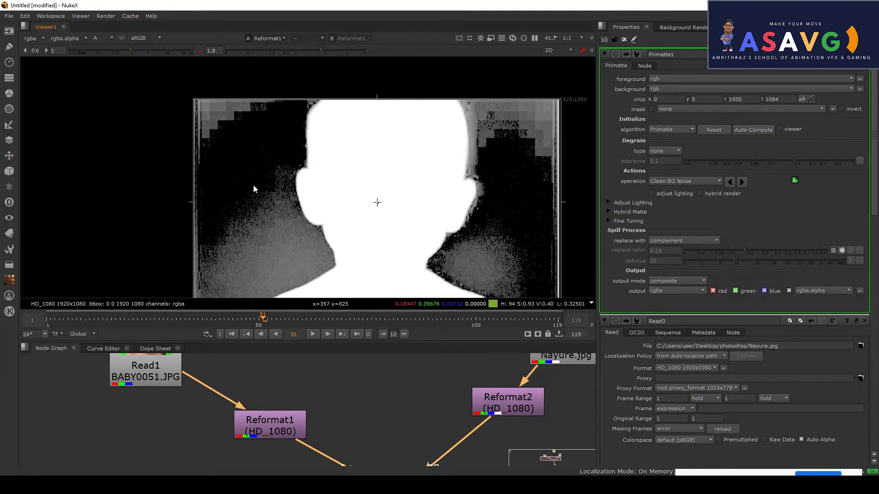
# Clean noise from the upper-left corner, left side and lower-left edge of the matte background, with viewer gamma at 1.38
pyautogui.keyDown('ctrl'); pyautogui.keyDown('shift'); pyautogui.moveTo(229, 136); pyautogui.dragTo(201, 120); pyautogui.keyUp('shift'); pyautogui.keyUp('ctrl')
pyautogui.moveTo(247, 172); pyautogui.dragTo(251, 134, button='middle')
pyautogui.click(307, 48)
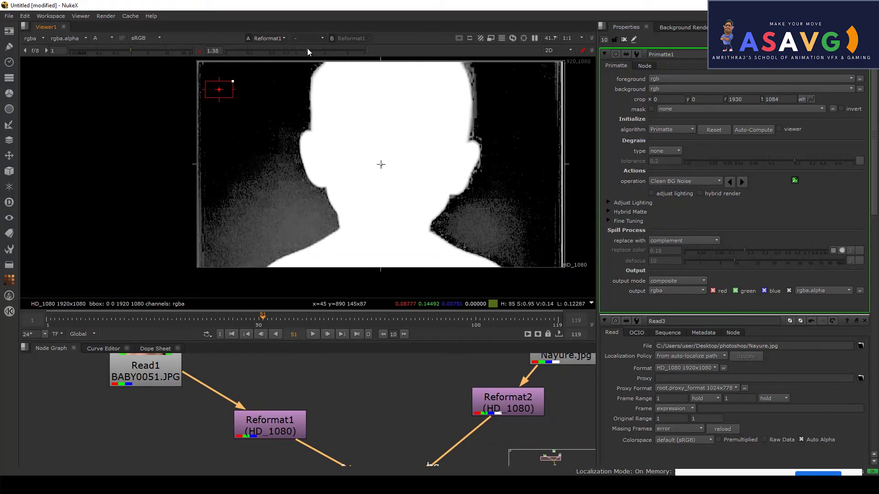
pyautogui.keyDown('ctrl'); pyautogui.keyDown('shift'); pyautogui.moveTo(230, 184); pyautogui.dragTo(246, 208); pyautogui.keyUp('shift'); pyautogui.keyUp('ctrl')
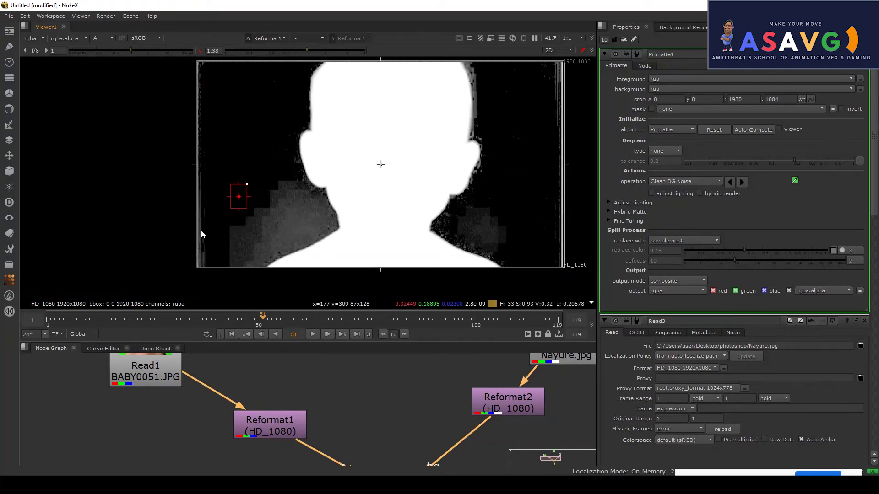
pyautogui.keyDown('ctrl'); pyautogui.keyDown('shift'); pyautogui.moveTo(213, 255); pyautogui.dragTo(194, 222); pyautogui.keyUp('shift'); pyautogui.keyUp('ctrl')
# Sample the backdrop right of the baby's head, the upper-right area and the right frame edge to clean their noise
pyautogui.moveTo(262, 224); pyautogui.dragTo(132, 249, button='middle')
pyautogui.keyDown('ctrl'); pyautogui.keyDown('shift'); pyautogui.moveTo(412, 125); pyautogui.dragTo(435, 158); pyautogui.keyUp('shift'); pyautogui.keyUp('ctrl')
pyautogui.keyDown('ctrl'); pyautogui.keyDown('shift'); pyautogui.moveTo(420, 101); pyautogui.dragTo(442, 130); pyautogui.keyUp('shift'); pyautogui.keyUp('ctrl')
pyautogui.scroll(4, 380, 133)
pyautogui.moveTo(381, 132); pyautogui.dragTo(372, 152, button='middle')
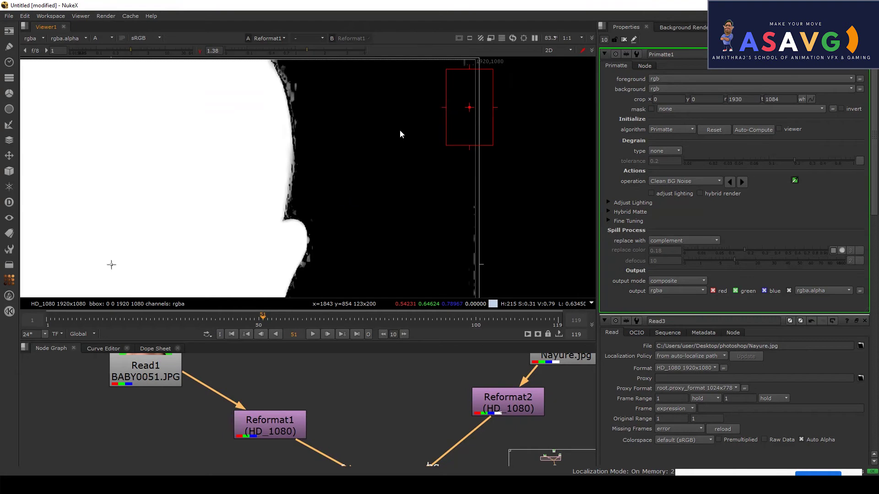
pyautogui.keyDown('ctrl'); pyautogui.keyDown('shift'); pyautogui.moveTo(373, 179); pyautogui.dragTo(491, 327); pyautogui.keyUp('shift'); pyautogui.keyUp('ctrl')
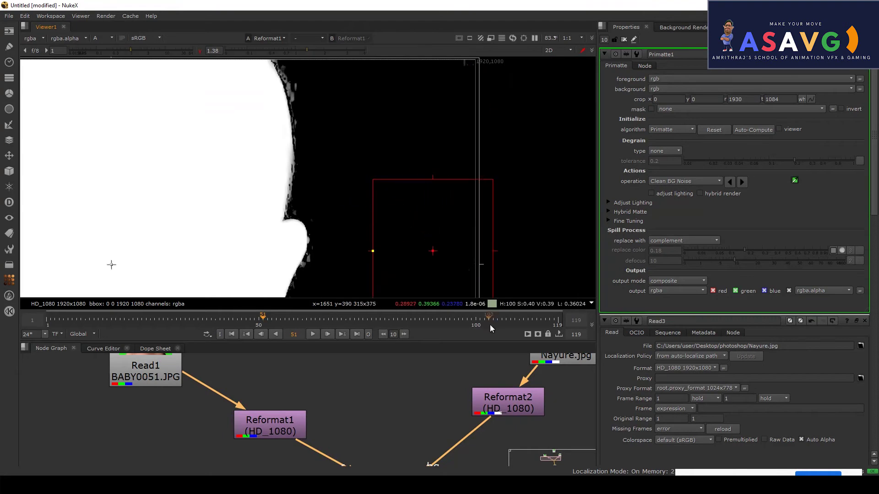
# Sample a rectangle about 232 x 133 pixels over the right side of the baby's head with Clean BG Noise
pyautogui.scroll(-4, 366, 133)
pyautogui.keyDown('ctrl'); pyautogui.keyDown('shift'); pyautogui.moveTo(313, 130); pyautogui.dragTo(344, 146); pyautogui.keyUp('shift'); pyautogui.keyUp('ctrl')
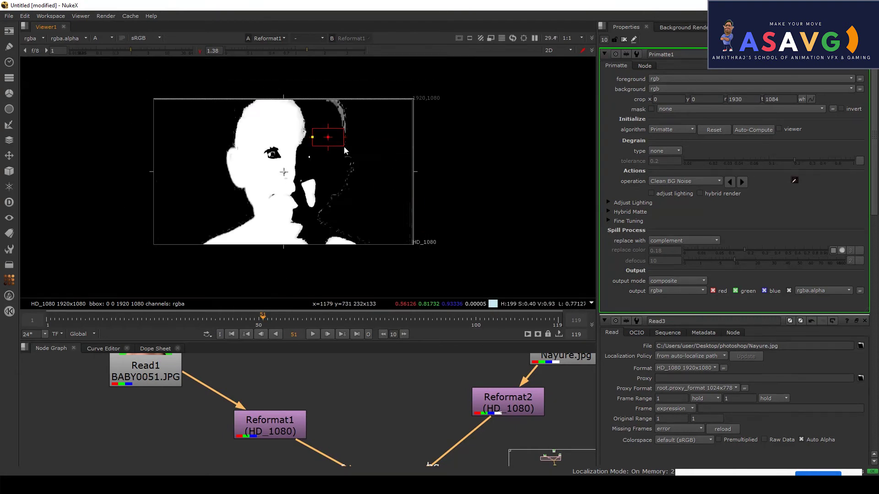
# Compare the alpha matte with the composite and undo the last Clean BG Noise sample over the right side of the head
pyautogui.scroll(2, 340, 182)
pyautogui.scroll(-2, 339, 183)
pyautogui.press('a')
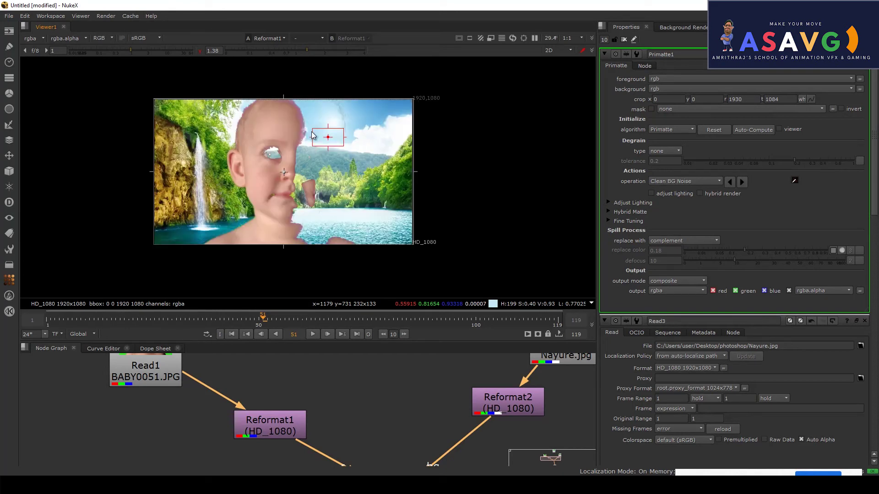
pyautogui.press('a')
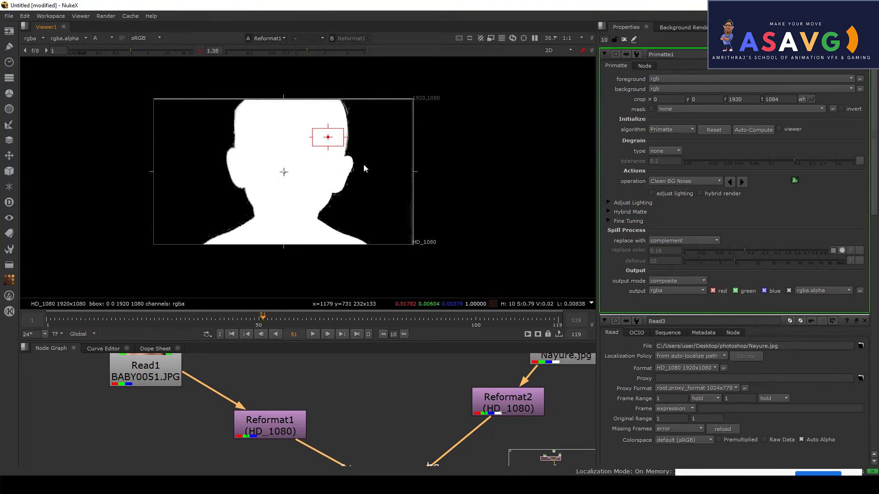
# Clean remaining background noise by sampling the lower-right backdrop, the area left of the head and an about 274 x 212 pixel rectangle over the upper-left frame corner
pyautogui.scroll(2, 363, 164)
pyautogui.keyDown('ctrl'); pyautogui.keyDown('shift'); pyautogui.moveTo(433, 233); pyautogui.dragTo(453, 279); pyautogui.keyUp('shift'); pyautogui.keyUp('ctrl')
pyautogui.moveTo(437, 222); pyautogui.dragTo(441, 146, button='middle')
pyautogui.keyDown('ctrl'); pyautogui.keyDown('shift'); pyautogui.moveTo(381, 206); pyautogui.dragTo(414, 232); pyautogui.keyUp('shift'); pyautogui.keyUp('ctrl')
pyautogui.moveTo(275, 143); pyautogui.dragTo(413, 183, button='middle')
pyautogui.moveTo(222, 178); pyautogui.dragTo(302, 192, button='middle')
pyautogui.keyDown('ctrl'); pyautogui.keyDown('shift'); pyautogui.moveTo(293, 125); pyautogui.dragTo(224, 181); pyautogui.keyUp('shift'); pyautogui.keyUp('ctrl')
pyautogui.moveTo(291, 103); pyautogui.dragTo(274, 170, button='middle')
pyautogui.keyDown('ctrl'); pyautogui.keyDown('shift'); pyautogui.moveTo(265, 139); pyautogui.dragTo(203, 90); pyautogui.keyUp('shift'); pyautogui.keyUp('ctrl')
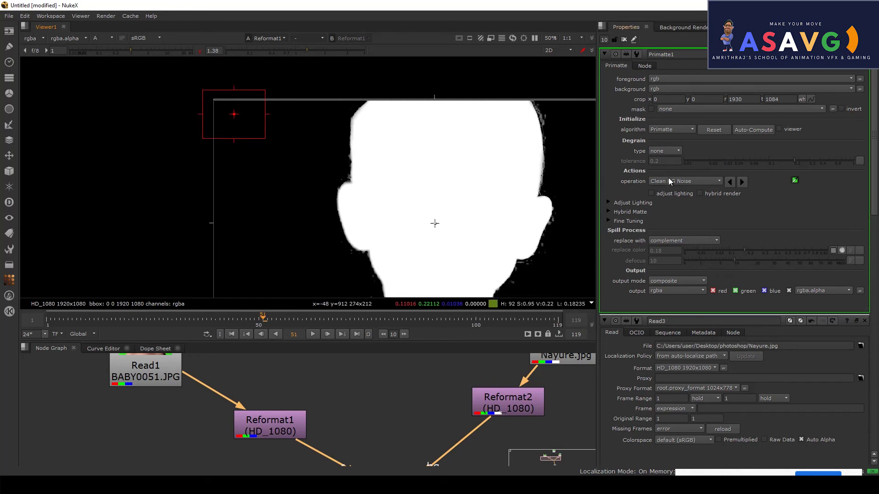
# Set Primatte1's operation to Clean FG Noise and sample a rectangle about 158 x 214 pixels in the middle of the face
pyautogui.click(687, 181)
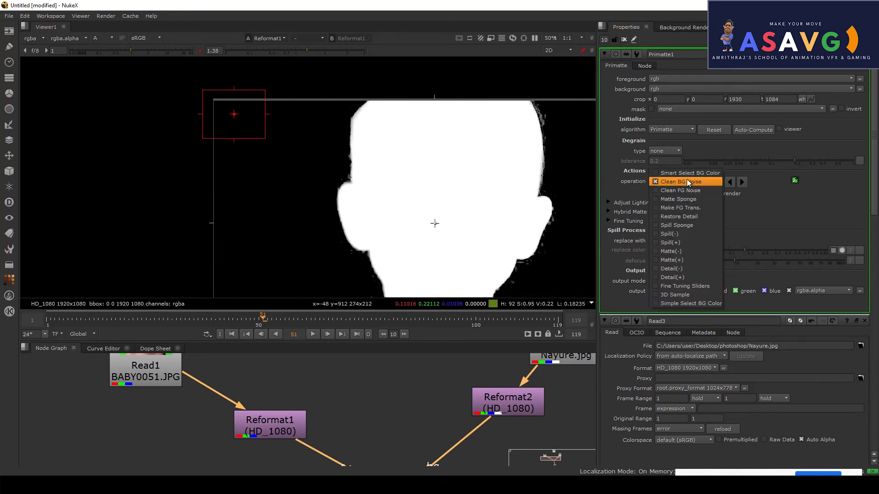
pyautogui.click(688, 181)
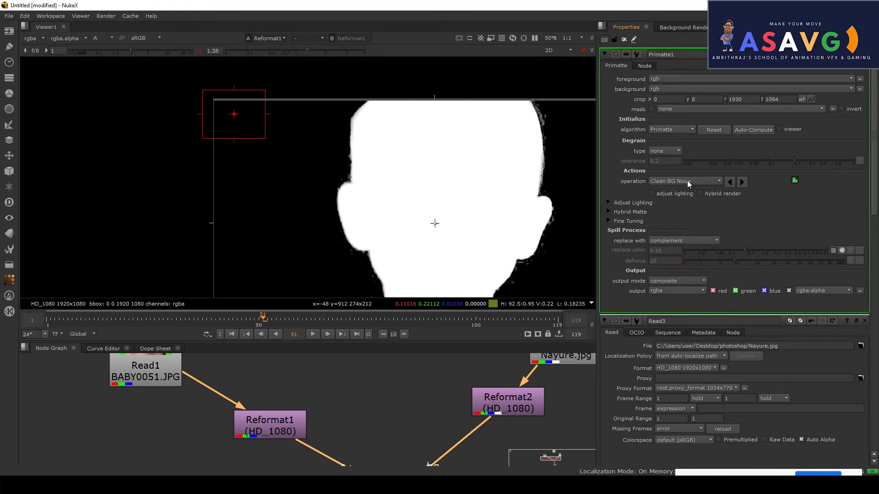
pyautogui.click(687, 181)
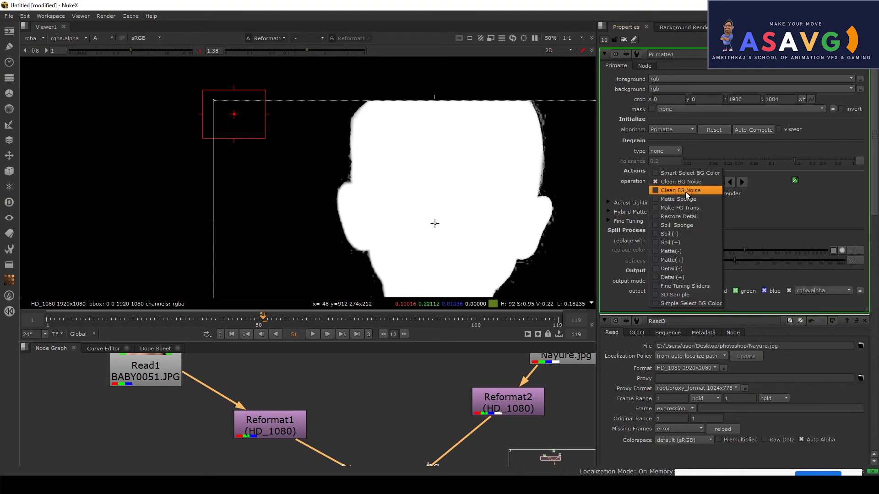
pyautogui.click(686, 191)
pyautogui.scroll(5, 236, 128)
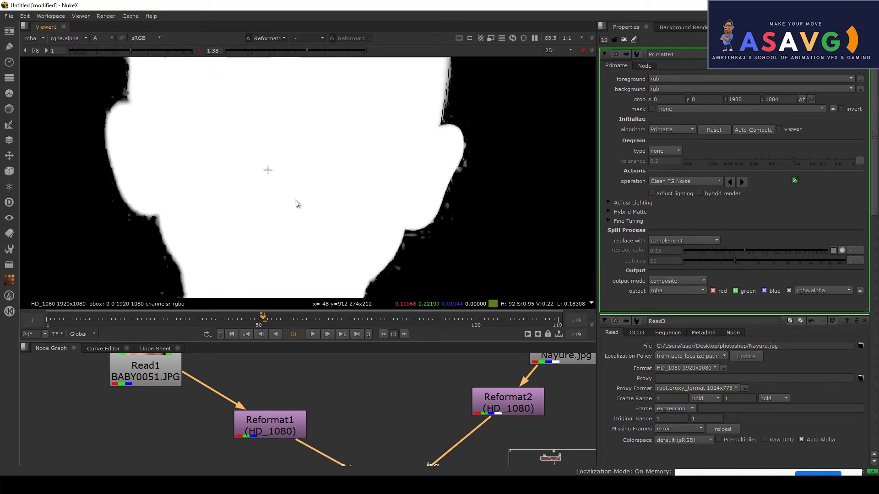
pyautogui.scroll(-5, 280, 167)
pyautogui.scroll(2, 223, 164)
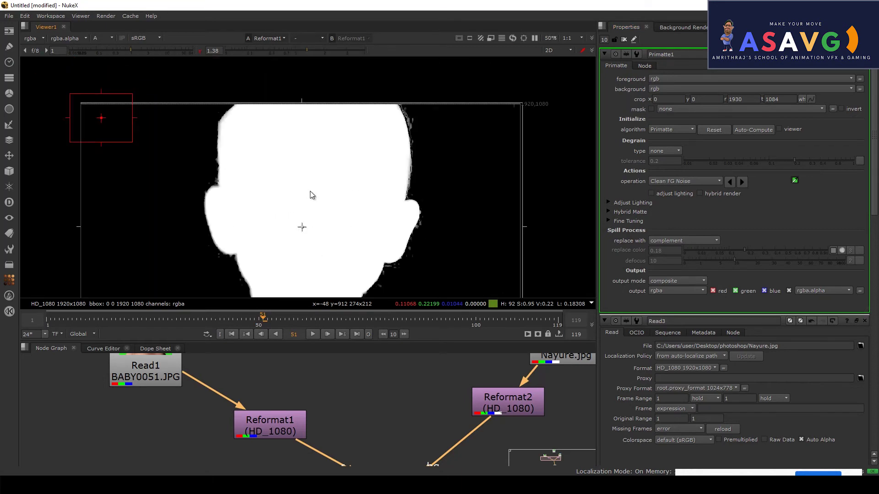
pyautogui.keyDown('ctrl'); pyautogui.keyDown('shift'); pyautogui.moveTo(297, 172); pyautogui.dragTo(333, 222); pyautogui.keyUp('shift'); pyautogui.keyUp('ctrl')
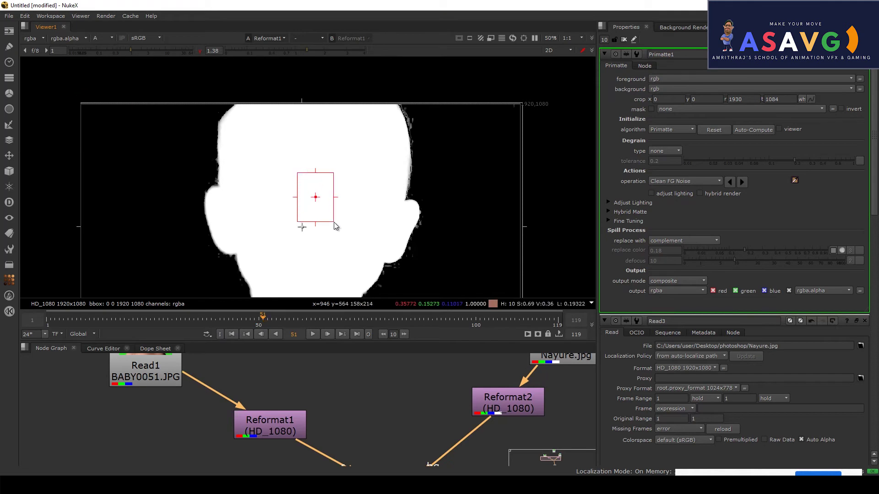
# Sample more areas across the face, neck and shoulders with Clean FG Noise, ending with about 138 x 117 pixels on the forehead
pyautogui.keyDown('ctrl'); pyautogui.keyDown('shift'); pyautogui.moveTo(268, 145); pyautogui.dragTo(317, 253); pyautogui.keyUp('shift'); pyautogui.keyUp('ctrl')
pyautogui.moveTo(342, 180); pyautogui.dragTo(360, 94, button='middle')
pyautogui.keyDown('ctrl'); pyautogui.keyDown('shift'); pyautogui.moveTo(293, 209); pyautogui.dragTo(321, 251); pyautogui.keyUp('shift'); pyautogui.keyUp('ctrl')
pyautogui.keyDown('ctrl'); pyautogui.keyDown('shift'); pyautogui.moveTo(237, 248); pyautogui.dragTo(310, 258); pyautogui.keyUp('shift'); pyautogui.keyUp('ctrl')
pyautogui.keyDown('ctrl'); pyautogui.keyDown('shift'); pyautogui.moveTo(307, 158); pyautogui.dragTo(333, 172); pyautogui.keyUp('shift'); pyautogui.keyUp('ctrl')
pyautogui.moveTo(369, 125); pyautogui.dragTo(366, 202, button='middle')
pyautogui.scroll(1, 310, 151)
pyautogui.keyDown('ctrl'); pyautogui.keyDown('shift'); pyautogui.moveTo(285, 134); pyautogui.dragTo(331, 172); pyautogui.keyUp('shift'); pyautogui.keyUp('ctrl')
# Return the operation to Clean BG Noise and sample the small grey specks just outside the head's right edge
pyautogui.moveTo(403, 154); pyautogui.dragTo(373, 176, button='middle')
pyautogui.scroll(2, 375, 178)
pyautogui.scroll(1, 476, 164)
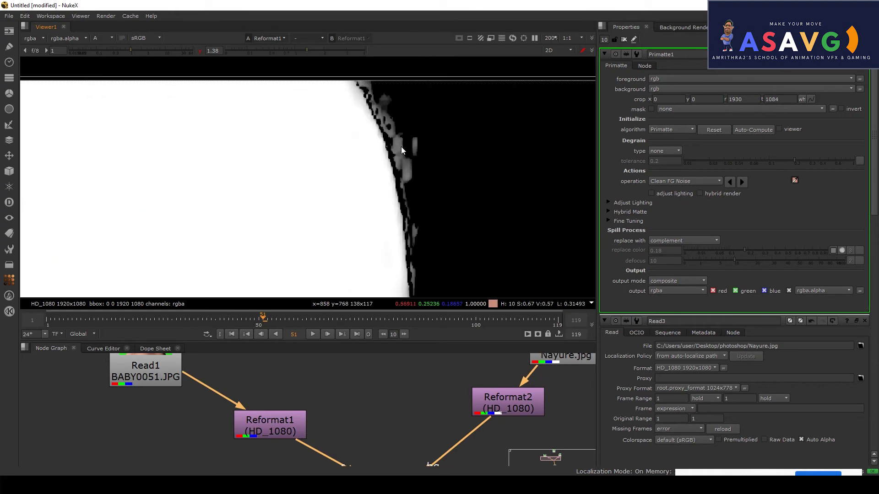
pyautogui.click(696, 182)
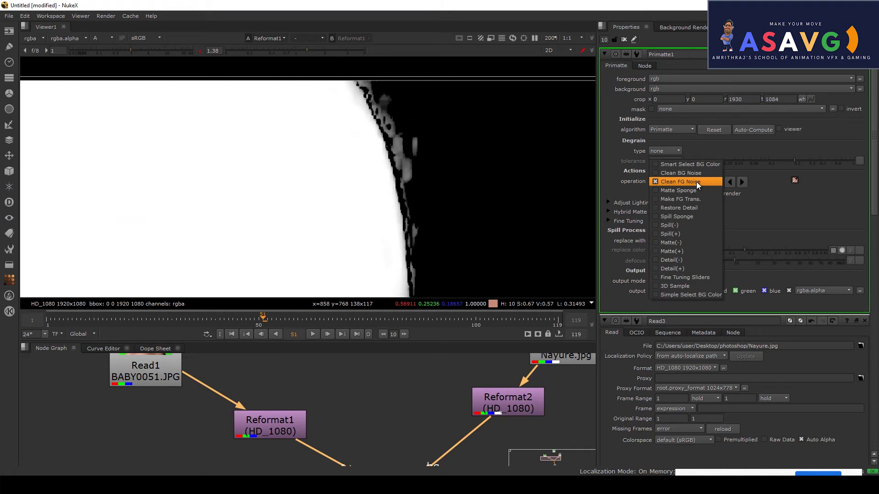
pyautogui.click(691, 174)
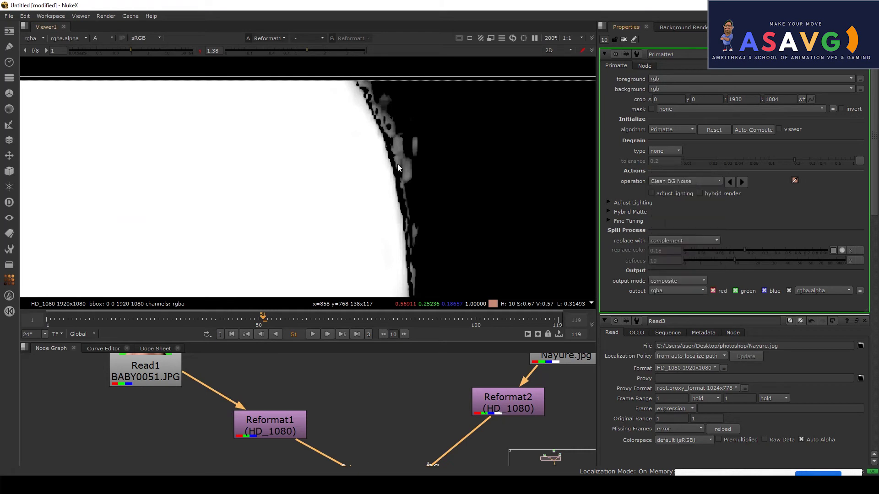
pyautogui.keyDown('ctrl'); pyautogui.keyDown('shift'); pyautogui.moveTo(417, 145); pyautogui.dragTo(415, 140); pyautogui.keyUp('shift'); pyautogui.keyUp('ctrl')
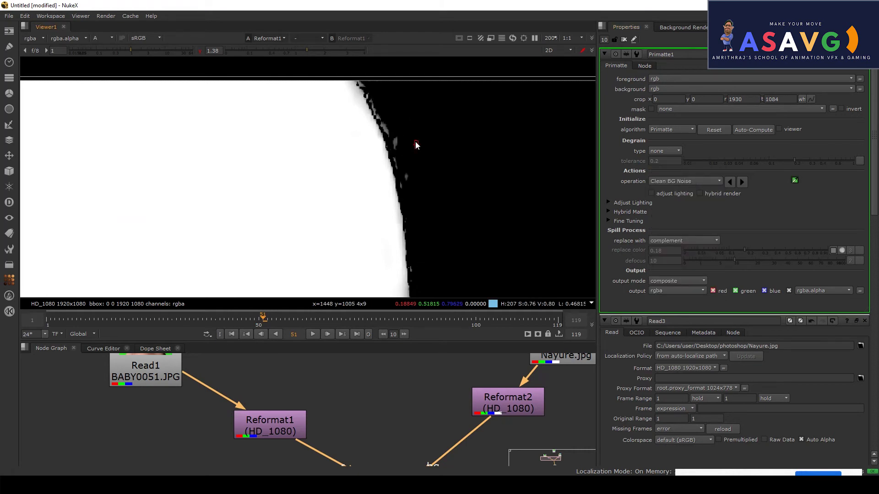
pyautogui.scroll(5, 458, 161)
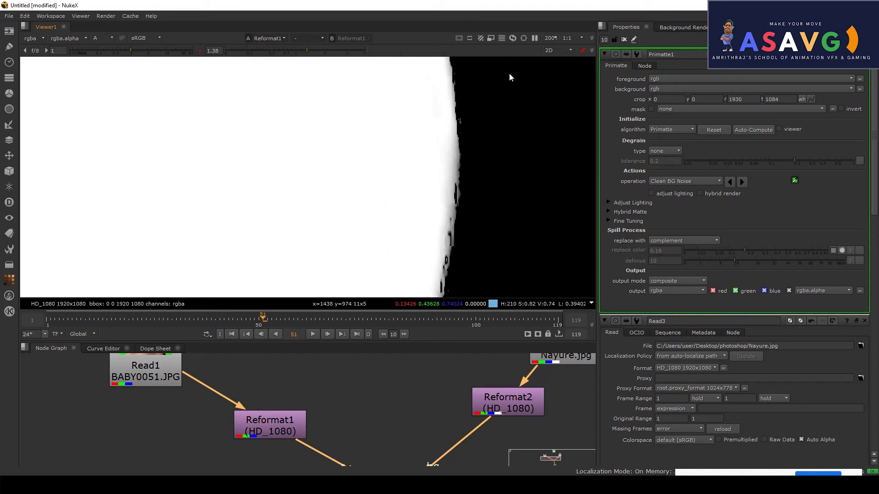
pyautogui.scroll(1, 462, 157)
pyautogui.moveTo(536, 126); pyautogui.dragTo(452, 247, button='middle')
pyautogui.keyDown('ctrl'); pyautogui.keyDown('shift'); pyautogui.moveTo(390, 154); pyautogui.dragTo(386, 152); pyautogui.keyUp('shift'); pyautogui.keyUp('ctrl')
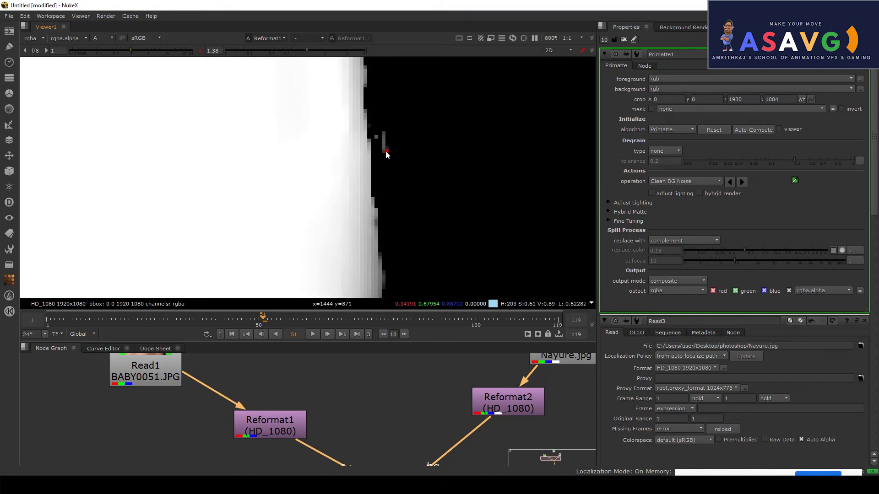
# Examine the composite along the head's right edge and the left side of the jaw and neck, then check the alpha matte
pyautogui.scroll(-3, 436, 216)
pyautogui.scroll(-5, 435, 198)
pyautogui.press('a')
pyautogui.scroll(5, 447, 197)
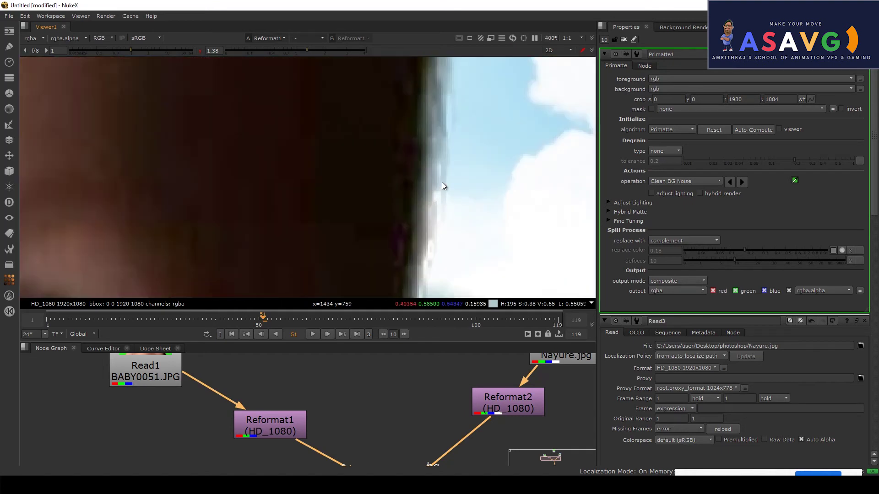
pyautogui.scroll(-6, 435, 213)
pyautogui.scroll(3, 406, 117)
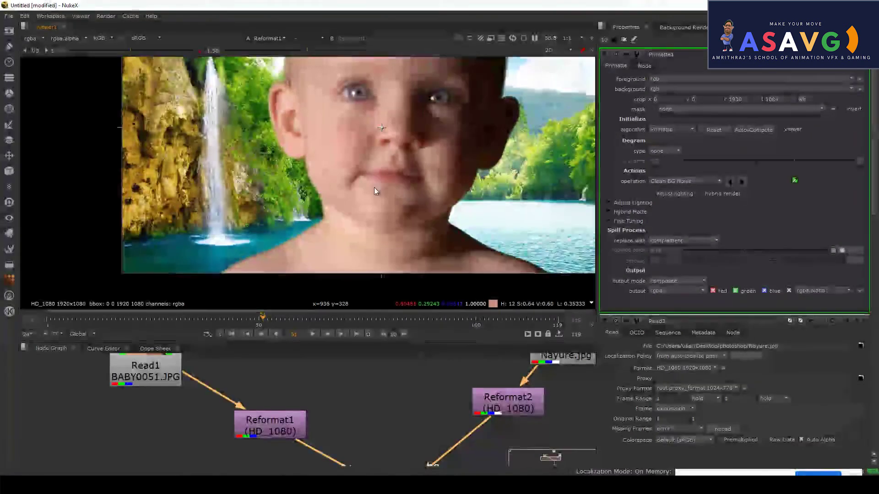
pyautogui.scroll(6, 349, 214)
pyautogui.moveTo(283, 218); pyautogui.dragTo(365, 227, button='middle')
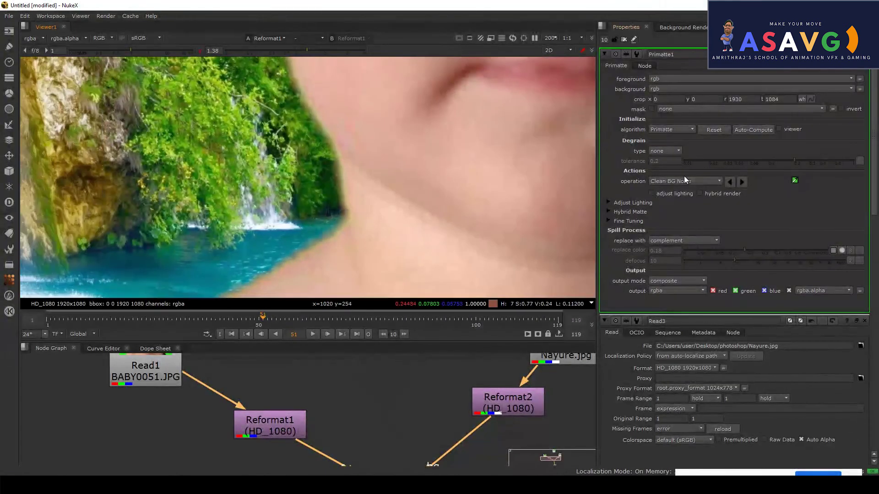
pyautogui.scroll(-6, 377, 194)
pyautogui.press('a')
pyautogui.scroll(-2, 309, 217)
pyautogui.click(668, 182)
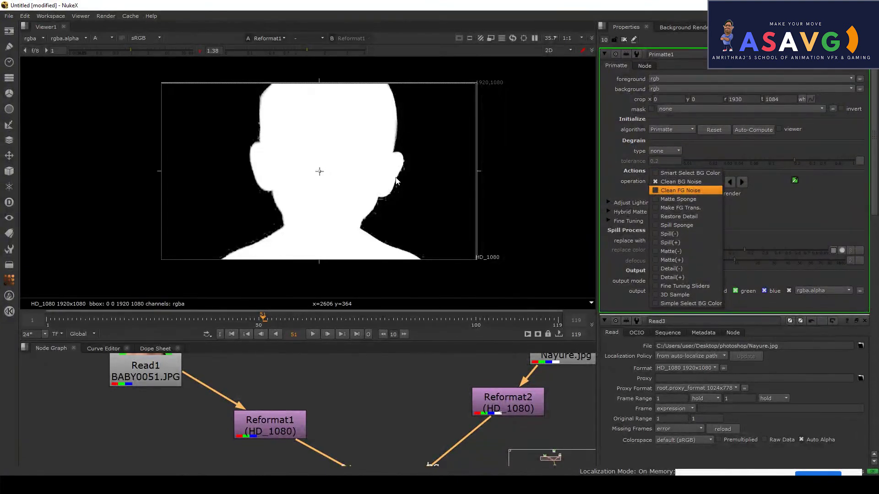
pyautogui.click(480, 194)
# Inspect the composite's edges along the left shoulder, cheek and forehead for leftover green spill
pyautogui.scroll(2, 470, 197)
pyautogui.press('a')
pyautogui.scroll(4, 534, 117)
pyautogui.moveTo(371, 238); pyautogui.dragTo(417, 147, button='middle')
pyautogui.scroll(-1, 416, 147)
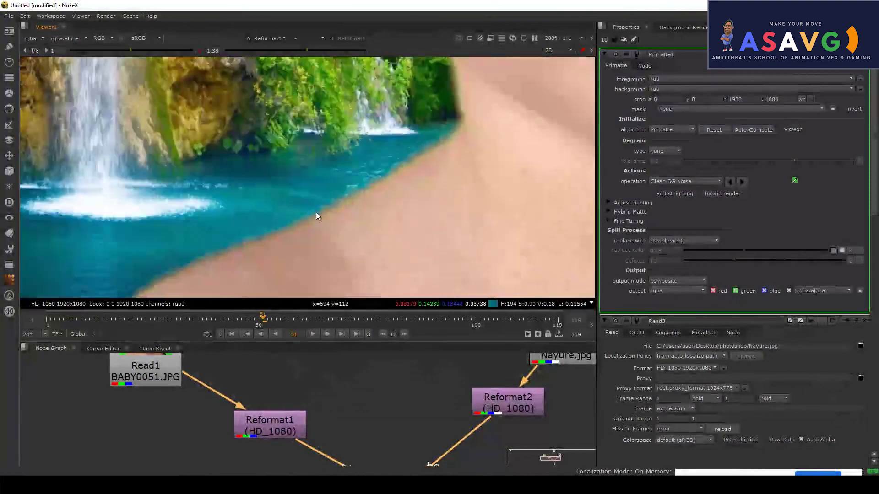
pyautogui.scroll(-4, 278, 205)
pyautogui.moveTo(419, 189); pyautogui.dragTo(359, 290, button='middle')
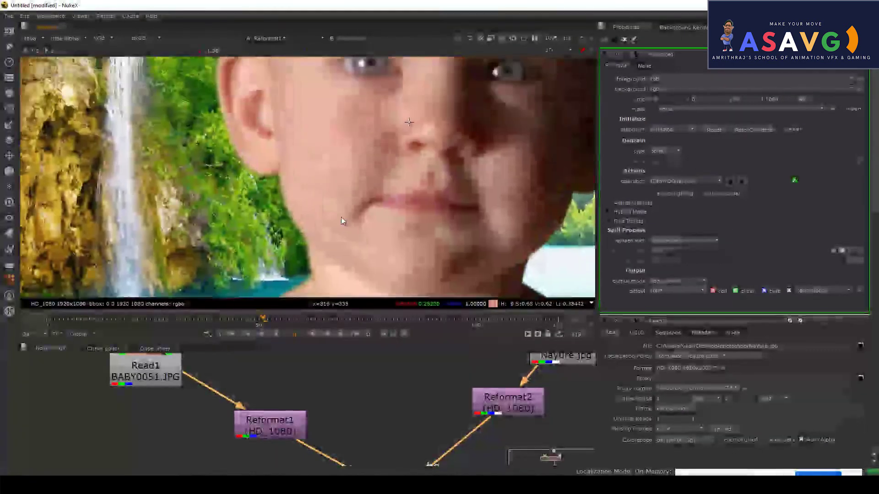
pyautogui.moveTo(342, 217); pyautogui.dragTo(345, 270, button='middle')
pyautogui.moveTo(341, 145); pyautogui.dragTo(331, 228, button='middle')
pyautogui.moveTo(348, 107); pyautogui.dragTo(336, 221, button='middle')
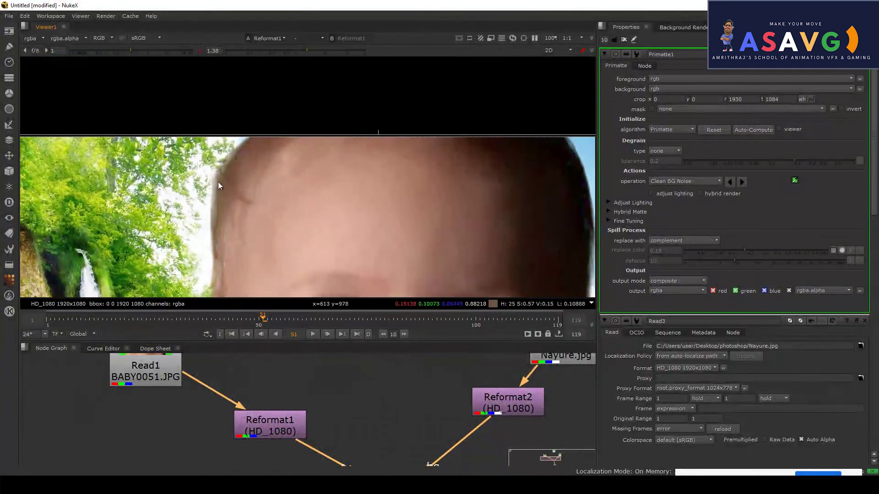
pyautogui.scroll(-3, 275, 193)
pyautogui.scroll(6, 358, 90)
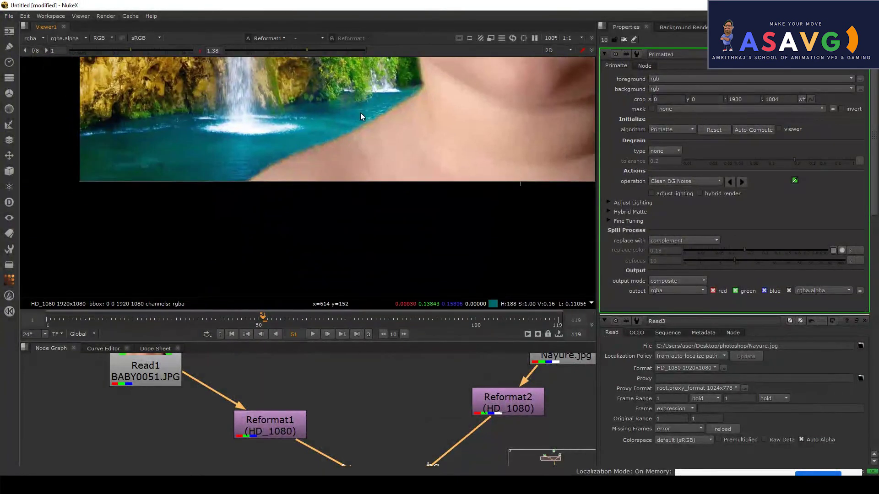
pyautogui.scroll(-5, 401, 161)
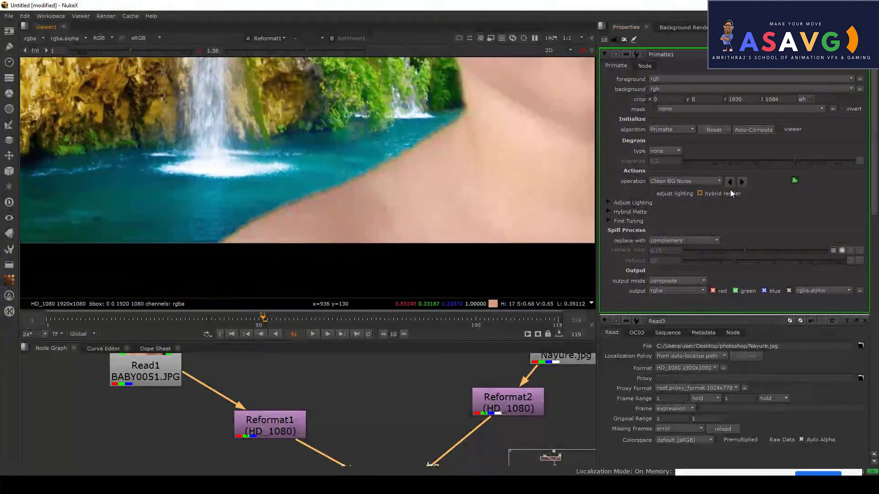
# Set the operation to Spill Sponge and sample an about 17 x 13 pixel patch on the left shoulder's edge
pyautogui.click(687, 180)
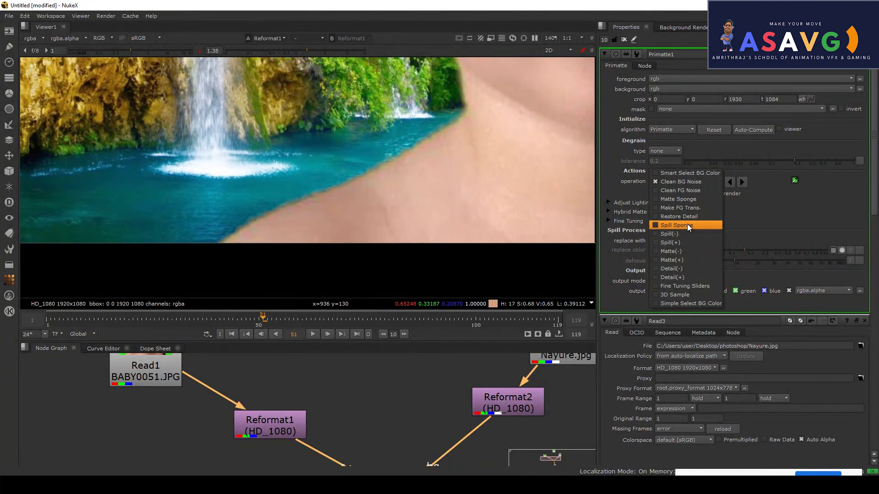
pyautogui.click(687, 224)
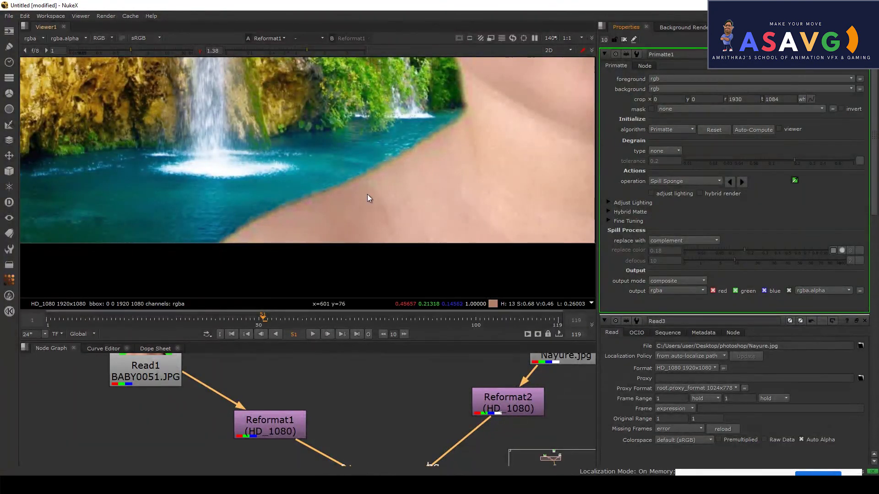
pyautogui.keyDown('ctrl'); pyautogui.keyDown('shift'); pyautogui.moveTo(318, 193); pyautogui.dragTo(329, 202); pyautogui.keyUp('shift'); pyautogui.keyUp('ctrl')
# Check how the Spill Sponge sample affects the skin tones in the composite and the face area of the alpha matte
pyautogui.scroll(-3, 338, 206)
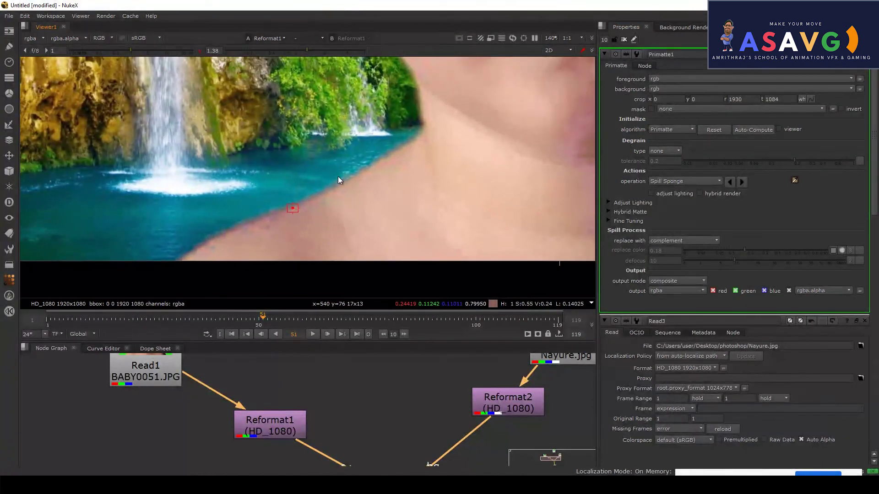
pyautogui.moveTo(366, 207); pyautogui.dragTo(322, 226, button='middle')
pyautogui.scroll(-2, 317, 205)
pyautogui.scroll(1, 334, 210)
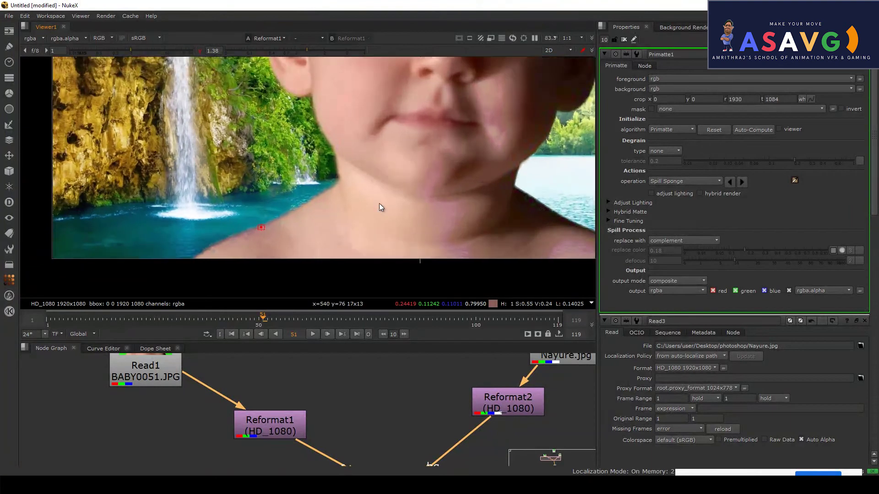
pyautogui.moveTo(372, 196); pyautogui.dragTo(343, 219, button='middle')
pyautogui.scroll(-3, 345, 223)
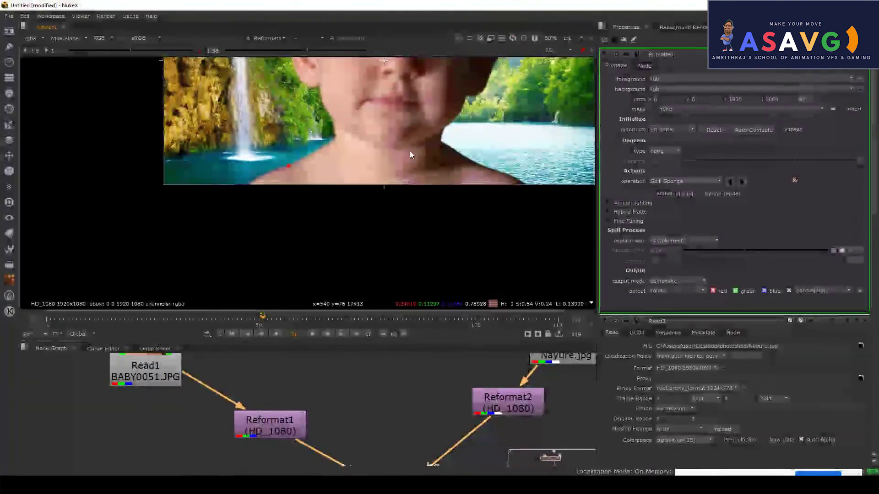
pyautogui.scroll(2, 336, 182)
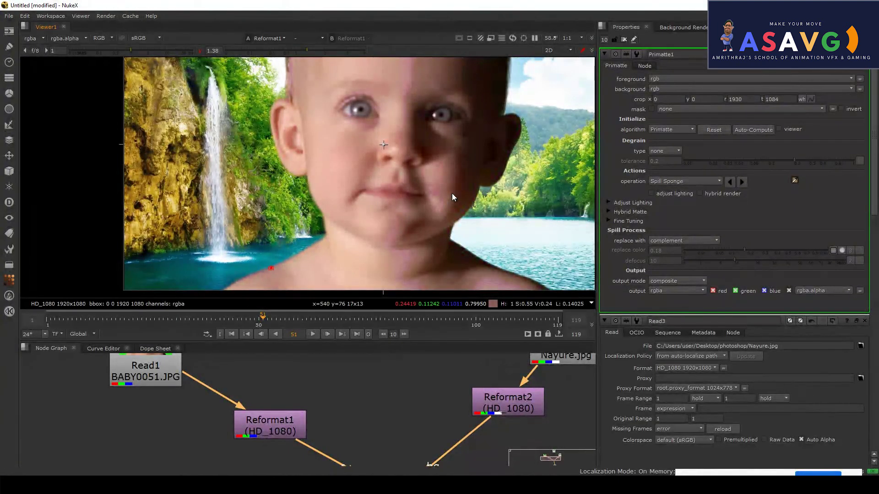
pyautogui.moveTo(353, 186); pyautogui.dragTo(372, 192, button='middle')
pyautogui.press('a')
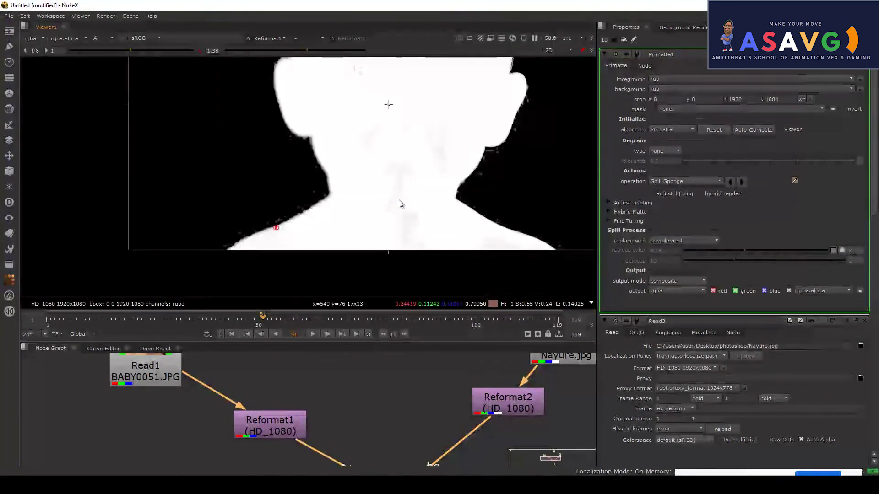
pyautogui.scroll(5, 399, 192)
pyautogui.scroll(-3, 445, 183)
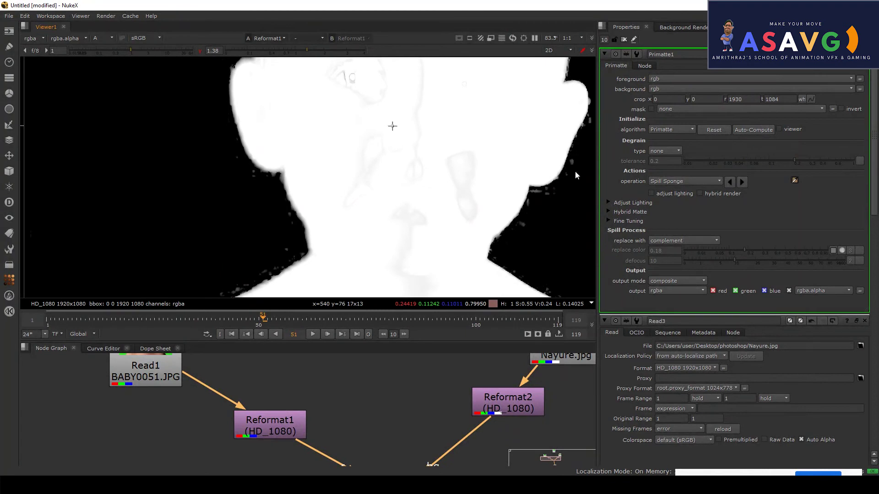
# Sample several patches across the face with Spill Sponge, including about 62 x 30 pixels near the chin, and view the composite's left shoulder edge
pyautogui.keyDown('ctrl'); pyautogui.keyDown('shift'); pyautogui.moveTo(411, 157); pyautogui.dragTo(440, 193); pyautogui.keyUp('shift'); pyautogui.keyUp('ctrl')
pyautogui.keyDown('ctrl'); pyautogui.keyDown('shift'); pyautogui.moveTo(346, 158); pyautogui.dragTo(394, 179); pyautogui.keyUp('shift'); pyautogui.keyUp('ctrl')
pyautogui.keyDown('ctrl'); pyautogui.keyDown('shift'); pyautogui.moveTo(430, 116); pyautogui.dragTo(451, 147); pyautogui.keyUp('shift'); pyautogui.keyUp('ctrl')
pyautogui.keyDown('ctrl'); pyautogui.keyDown('shift'); pyautogui.moveTo(373, 77); pyautogui.dragTo(397, 112); pyautogui.keyUp('shift'); pyautogui.keyUp('ctrl')
pyautogui.keyDown('ctrl'); pyautogui.keyDown('shift'); pyautogui.moveTo(370, 152); pyautogui.dragTo(378, 162); pyautogui.keyUp('shift'); pyautogui.keyUp('ctrl')
pyautogui.keyDown('ctrl'); pyautogui.keyDown('shift'); pyautogui.moveTo(428, 188); pyautogui.dragTo(449, 198); pyautogui.keyUp('shift'); pyautogui.keyUp('ctrl')
pyautogui.keyDown('ctrl'); pyautogui.keyDown('shift'); pyautogui.moveTo(391, 179); pyautogui.dragTo(436, 239); pyautogui.keyUp('shift'); pyautogui.keyUp('ctrl')
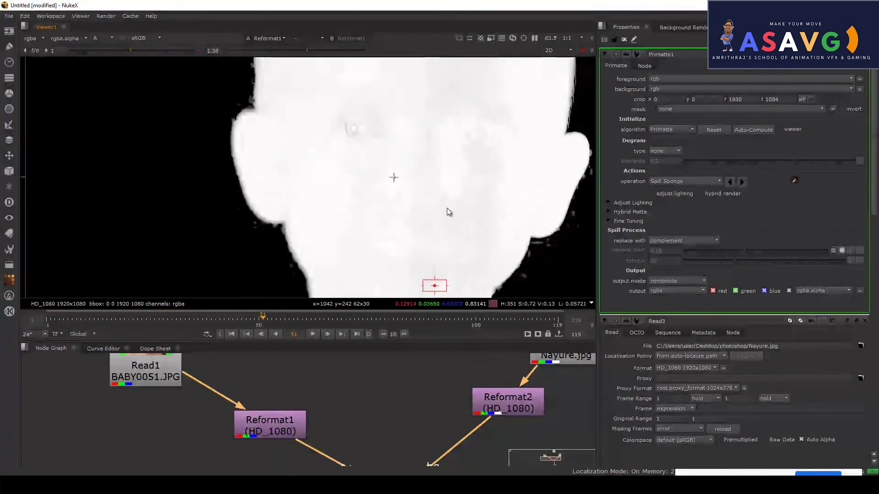
pyautogui.scroll(-4, 432, 161)
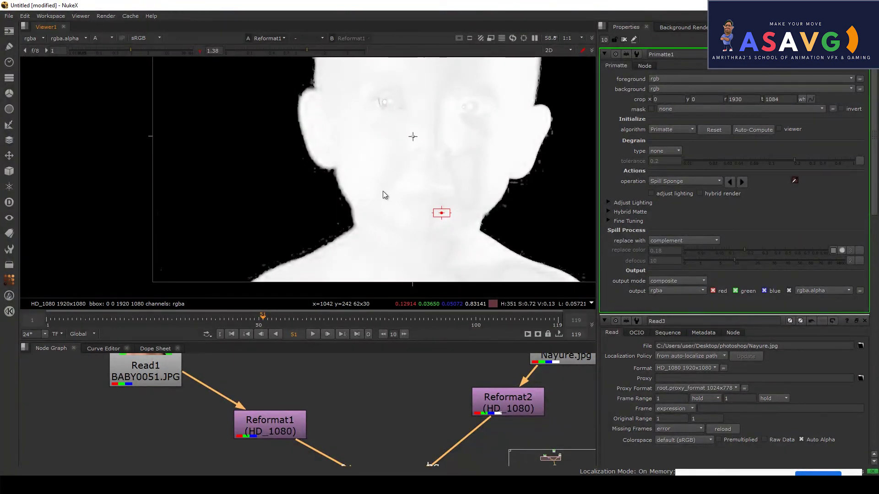
pyautogui.press('a')
pyautogui.scroll(6, 427, 131)
pyautogui.scroll(1, 325, 161)
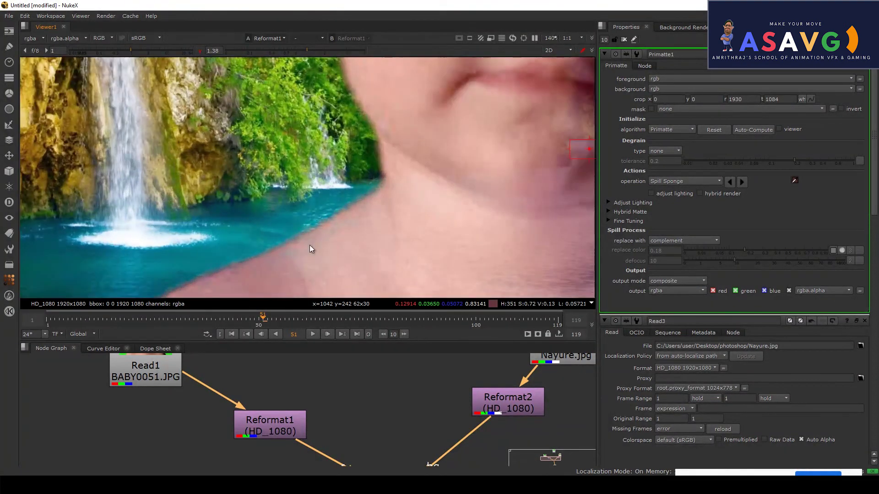
# Examine the Spill Sponge result on the left shoulder's edge, neck, mouth and chin in the composite
pyautogui.scroll(1, 337, 174)
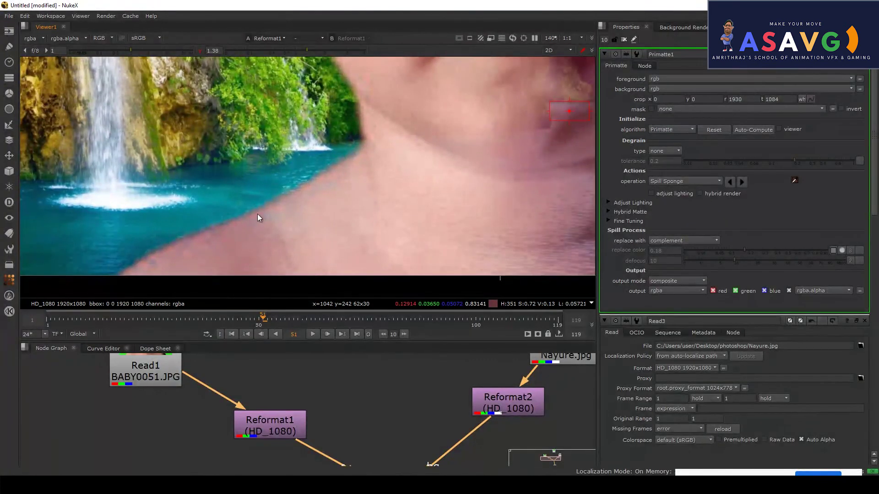
pyautogui.scroll(-3, 256, 215)
pyautogui.moveTo(305, 229); pyautogui.dragTo(261, 257, button='middle')
pyautogui.moveTo(381, 164); pyautogui.dragTo(383, 195, button='middle')
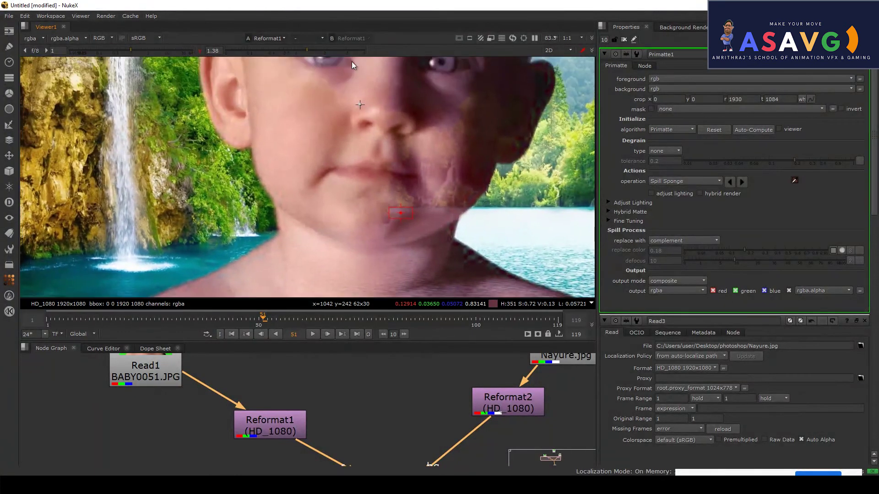
pyautogui.scroll(-2, 372, 188)
pyautogui.scroll(2, 358, 198)
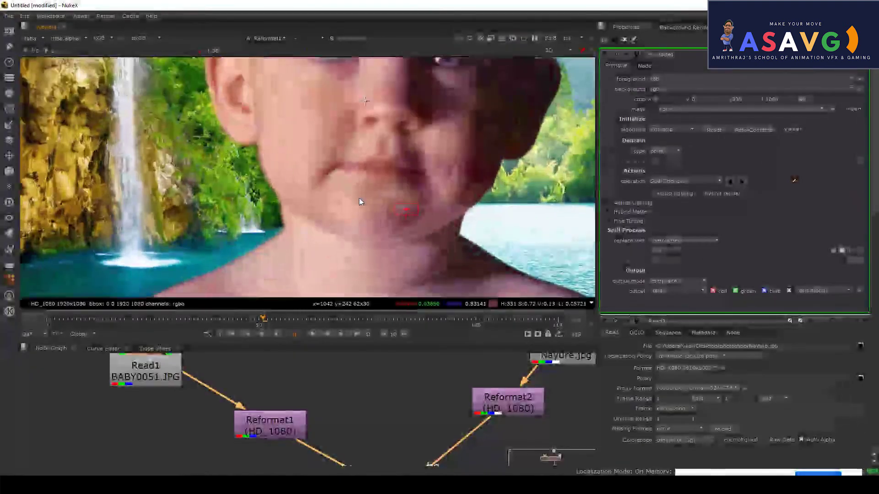
pyautogui.scroll(1, 348, 195)
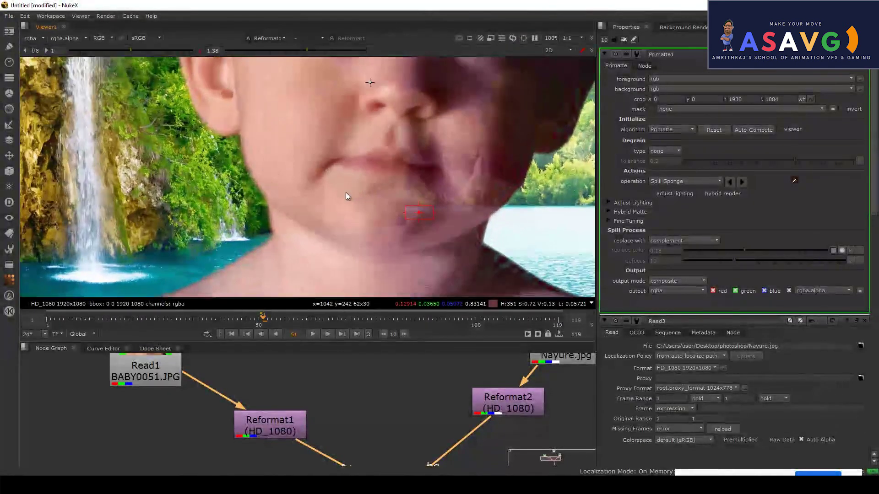
pyautogui.moveTo(345, 193); pyautogui.dragTo(380, 132, button='middle')
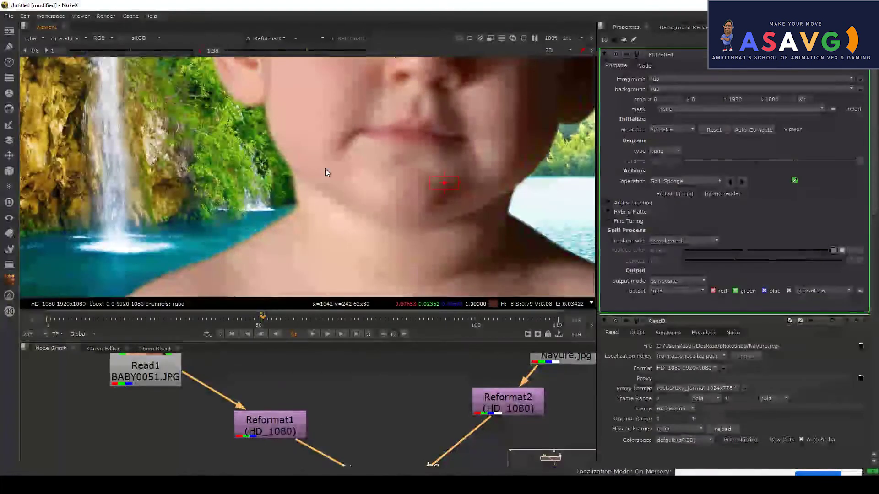
# Inspect the alpha matte for holes and rough edges around the face, ears, neck and shoulders
pyautogui.scroll(-2, 332, 171)
pyautogui.press('a')
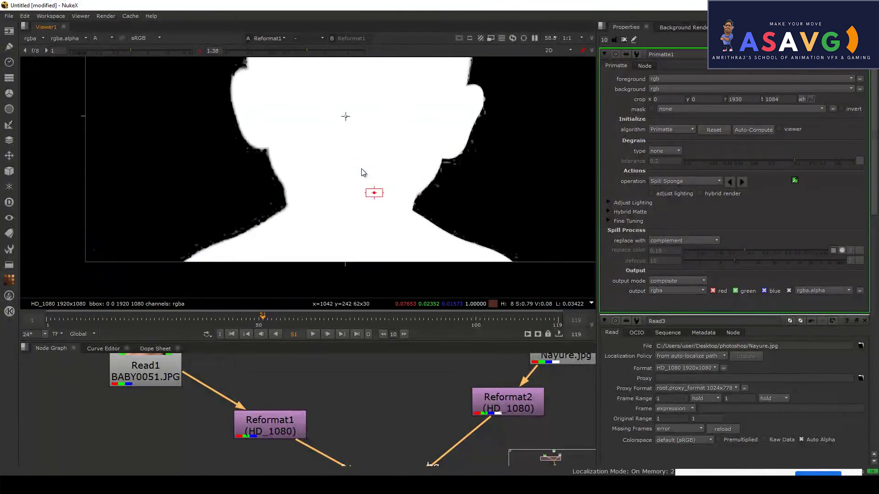
pyautogui.moveTo(364, 123); pyautogui.dragTo(376, 184, button='middle')
pyautogui.scroll(3, 297, 137)
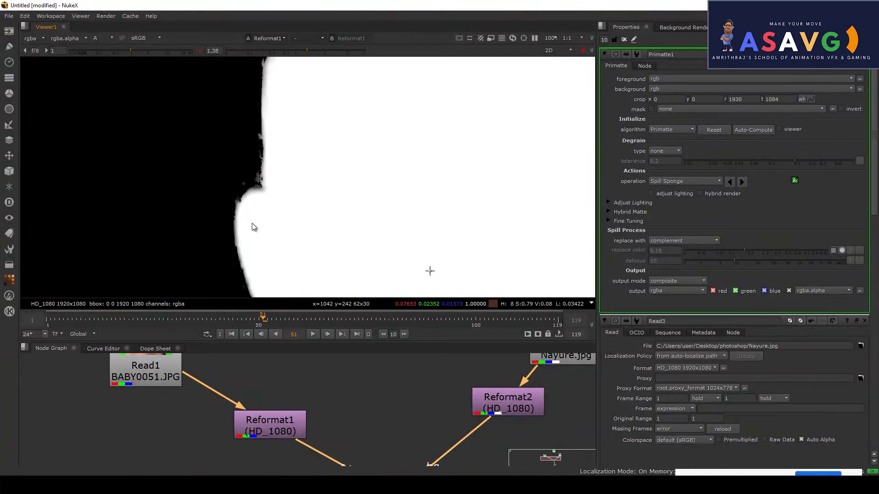
pyautogui.scroll(-3, 306, 106)
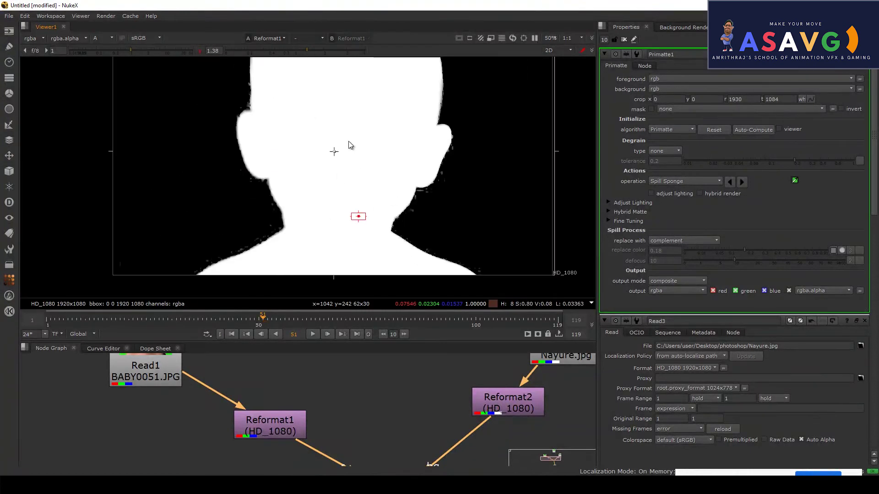
pyautogui.scroll(3, 348, 185)
pyautogui.scroll(-2, 350, 187)
pyautogui.scroll(1, 351, 193)
pyautogui.scroll(-1, 352, 199)
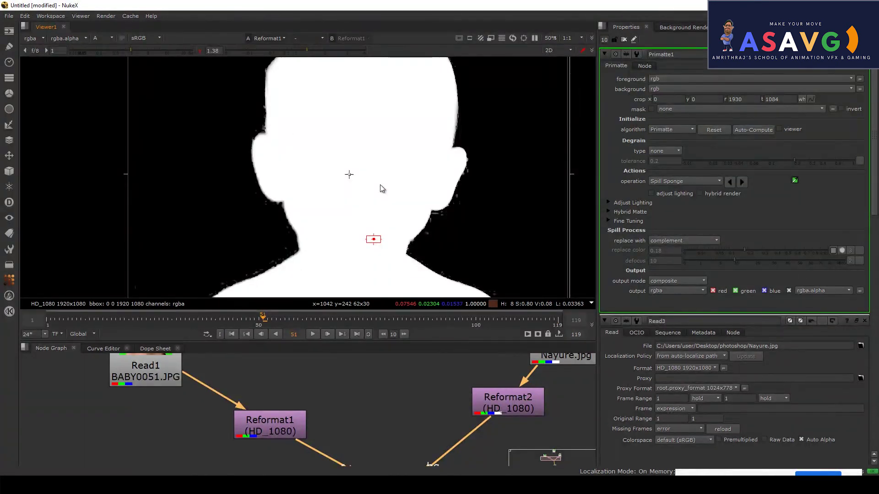
# Return to the colour composite and examine the left shoulder's edge against the water for remaining spill
pyautogui.press('a')
pyautogui.moveTo(330, 207); pyautogui.dragTo(484, 86, button='middle')
pyautogui.scroll(3, 476, 128)
pyautogui.moveTo(468, 188); pyautogui.dragTo(464, 214, button='middle')
pyautogui.scroll(6, 396, 200)
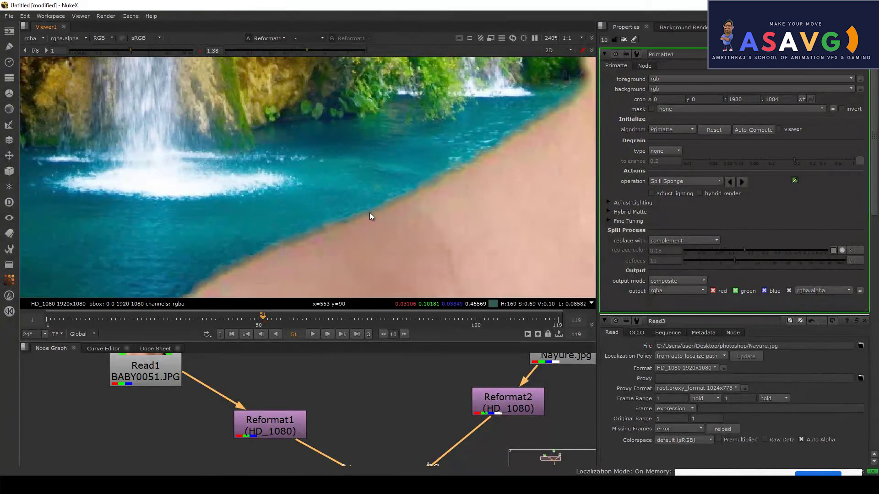
pyautogui.moveTo(333, 227); pyautogui.dragTo(290, 183, button='middle')
pyautogui.scroll(-4, 331, 191)
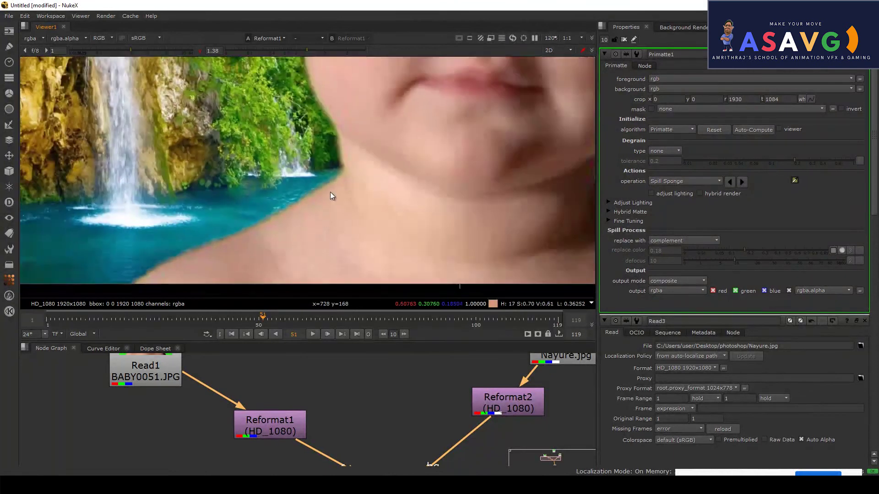
pyautogui.scroll(-2, 355, 190)
# Compare the alpha matte with the composite and examine the left shoulder's edge close up for colour fringing
pyautogui.press('a')
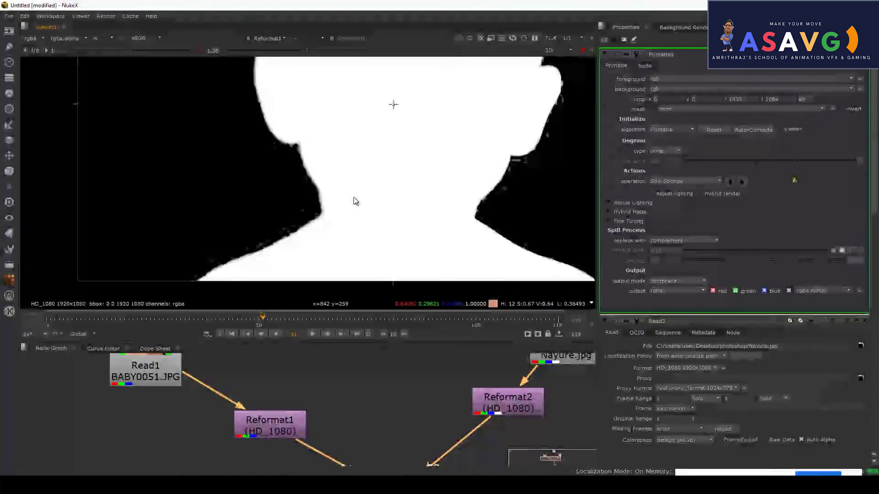
pyautogui.press('a')
pyautogui.scroll(1, 289, 227)
pyautogui.scroll(4, 281, 237)
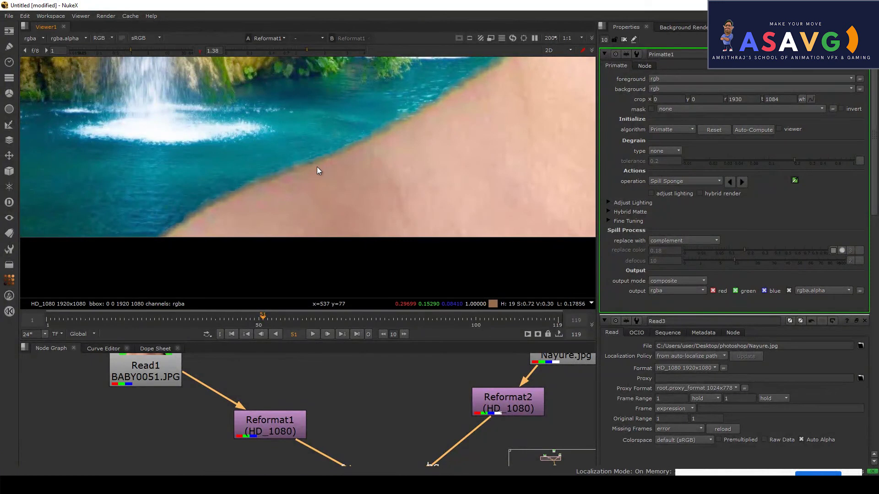
pyautogui.scroll(-1, 348, 145)
pyautogui.moveTo(350, 145); pyautogui.dragTo(349, 166, button='middle')
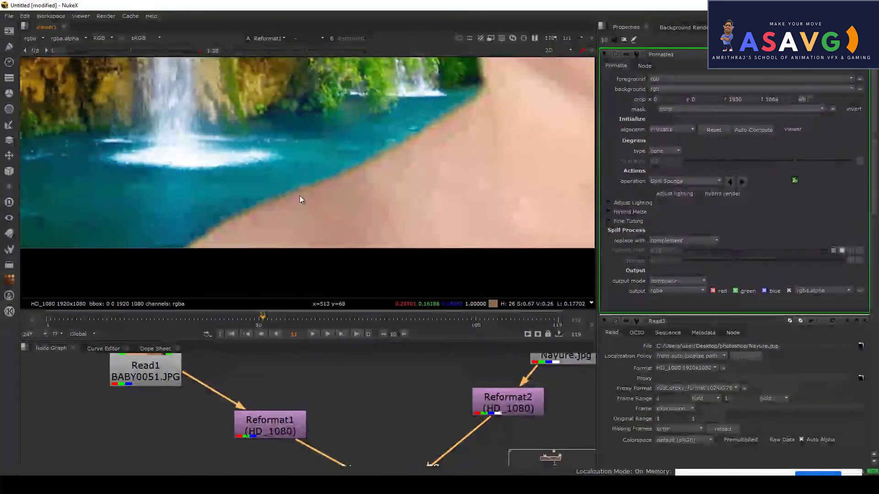
pyautogui.scroll(-1, 405, 172)
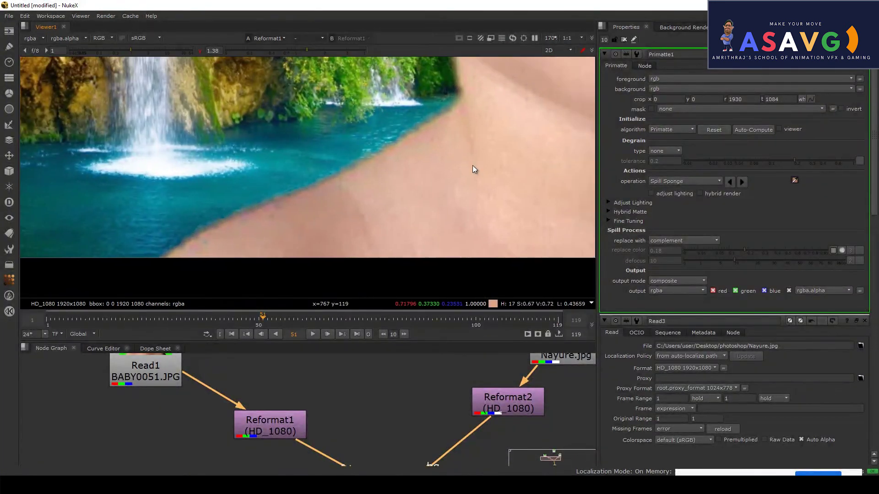
pyautogui.scroll(-2, 487, 188)
pyautogui.scroll(6, 318, 182)
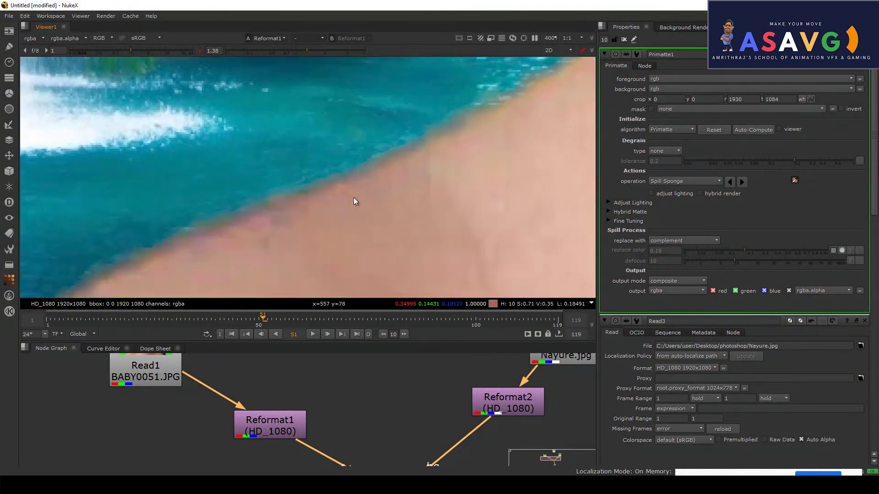
# Set the operation to Spill(-) and sample the skin at the left shoulder's edge
pyautogui.click(682, 182)
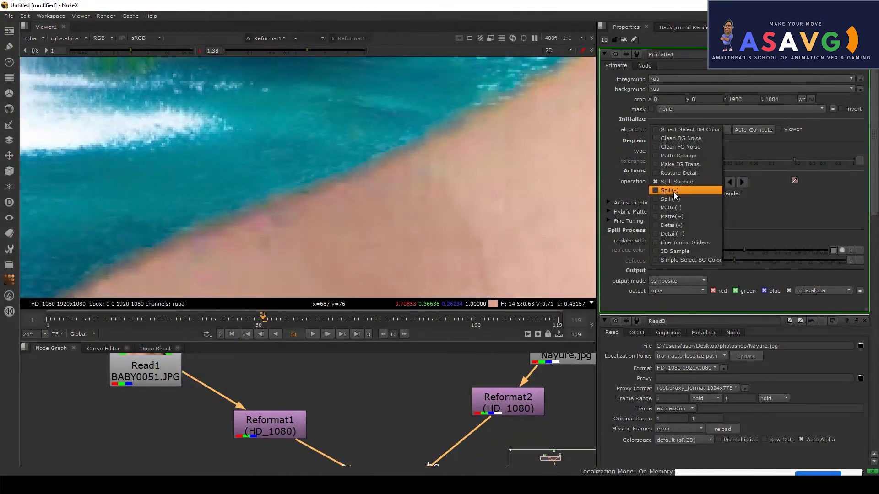
pyautogui.click(674, 191)
pyautogui.keyDown('ctrl'); pyautogui.click(292, 207); pyautogui.keyUp('ctrl')
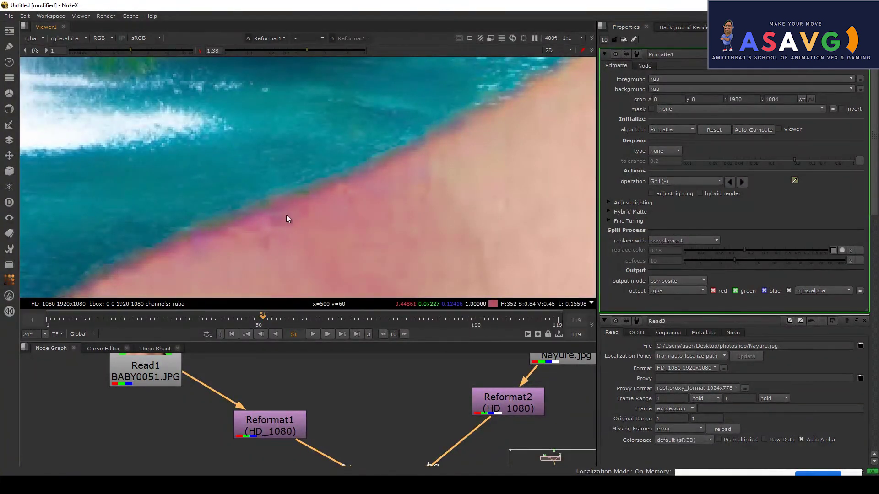
# Check the effect of Spill(-) on the alpha matte and on the skin colours of the composite at frame 53
pyautogui.scroll(-3, 366, 186)
pyautogui.scroll(4, 425, 166)
pyautogui.press('a')
pyautogui.moveTo(458, 175); pyautogui.dragTo(324, 259, button='middle')
pyautogui.scroll(3, 344, 250)
pyautogui.scroll(-4, 364, 202)
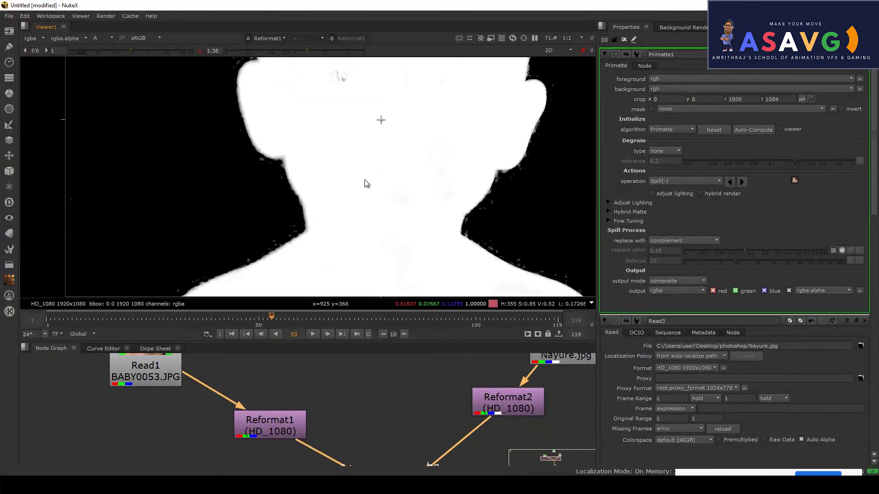
pyautogui.press('space')
pyautogui.press('space')
pyautogui.press('a')
pyautogui.scroll(1, 323, 170)
pyautogui.scroll(-3, 347, 174)
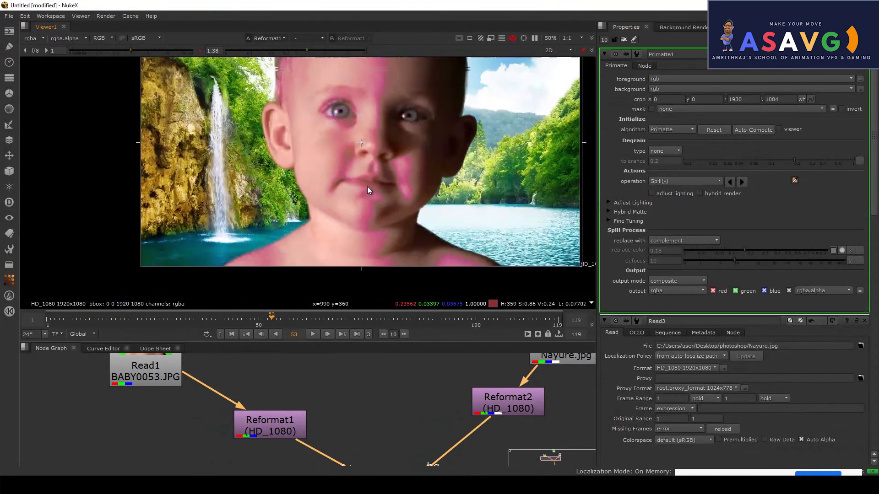
# Set the operation to Spill(+), sample an about 16 x 42 pixel patch on the shaded cheek, and check the left shoulder's edge
pyautogui.click(682, 181)
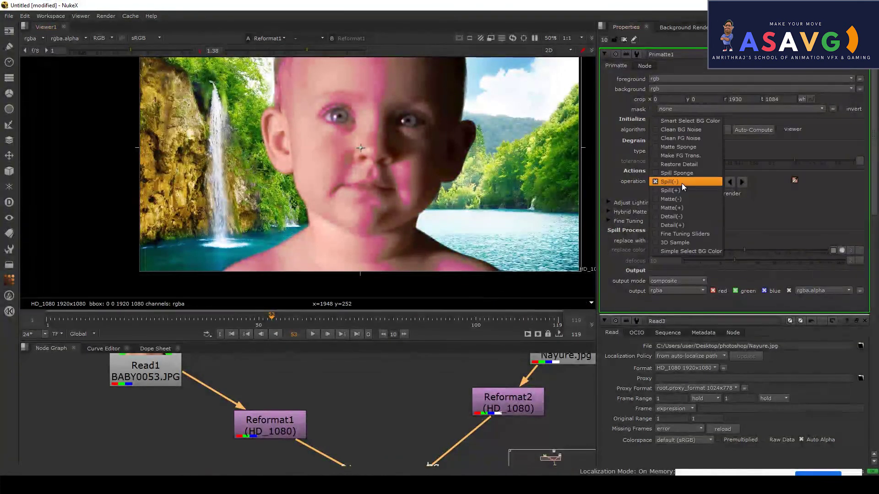
pyautogui.click(679, 189)
pyautogui.keyDown('ctrl'); pyautogui.keyDown('shift'); pyautogui.moveTo(401, 182); pyautogui.dragTo(404, 190); pyautogui.keyUp('shift'); pyautogui.keyUp('ctrl')
pyautogui.moveTo(338, 205); pyautogui.dragTo(434, 160, button='middle')
pyautogui.scroll(3, 351, 185)
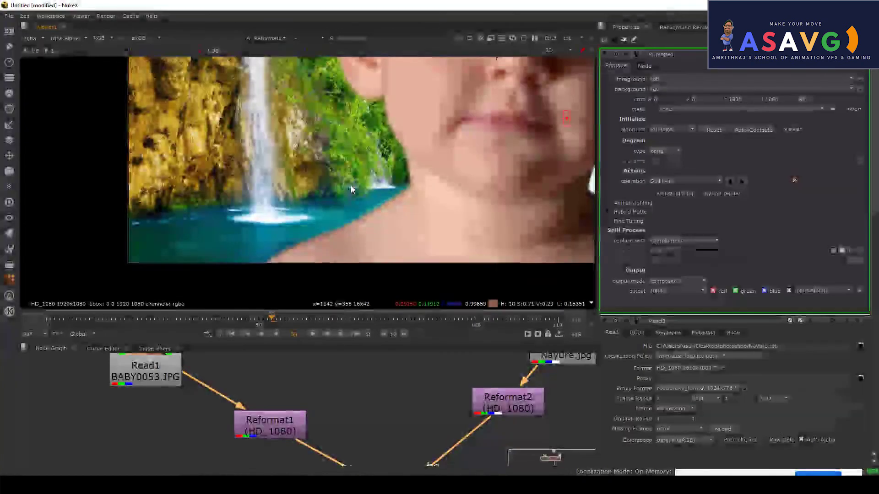
pyautogui.scroll(3, 348, 206)
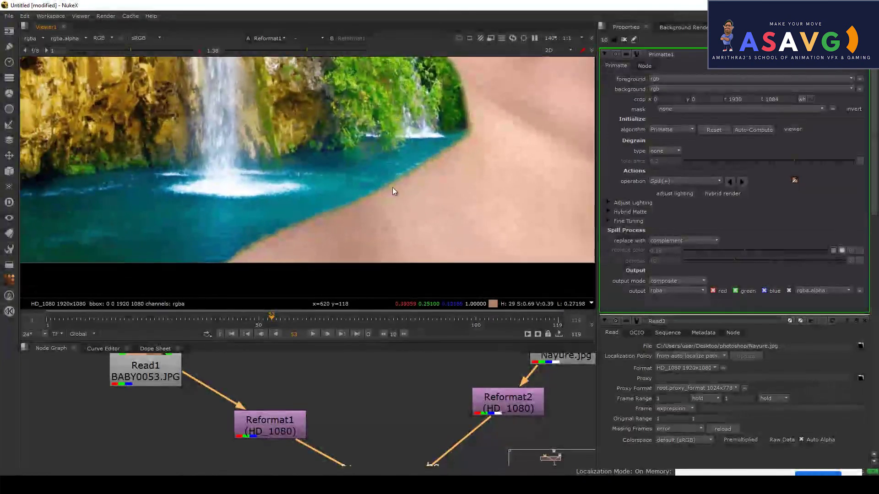
# Set the operation to Matte(-) and sample an about 5 x 1 pixel patch on the left shoulder's edge
pyautogui.click(683, 180)
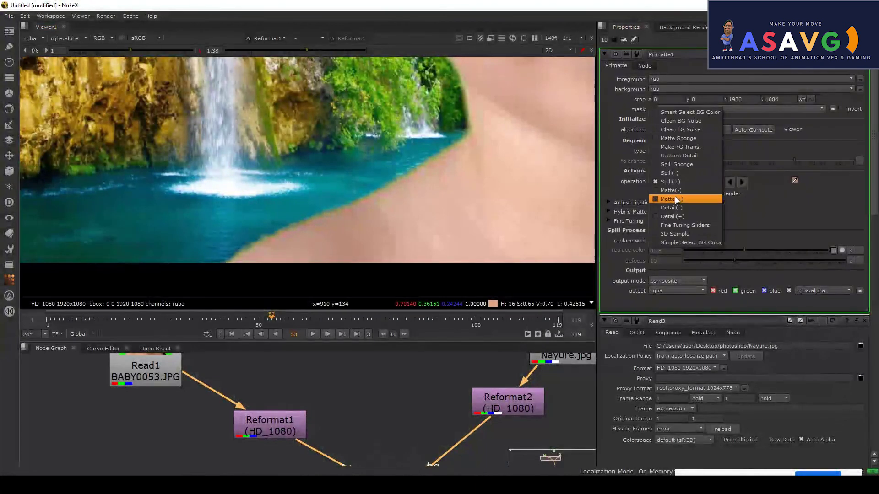
pyautogui.click(674, 189)
pyautogui.keyDown('ctrl'); pyautogui.keyDown('shift'); pyautogui.moveTo(361, 202); pyautogui.dragTo(358, 202); pyautogui.keyUp('shift'); pyautogui.keyUp('ctrl')
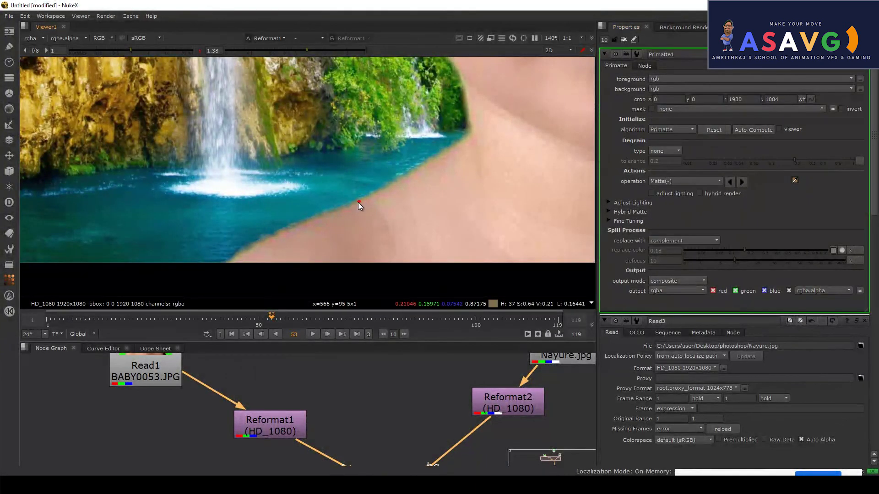
# Sample another point on the left shoulder's edge with Matte(-) and inspect the trimmed edge
pyautogui.scroll(-3, 368, 197)
pyautogui.moveTo(407, 187); pyautogui.dragTo(342, 260, button='middle')
pyautogui.scroll(-2, 372, 179)
pyautogui.scroll(2, 372, 180)
pyautogui.moveTo(371, 179); pyautogui.dragTo(402, 93, button='middle')
pyautogui.scroll(5, 348, 165)
pyautogui.keyDown('ctrl'); pyautogui.click(416, 215); pyautogui.keyUp('ctrl')
pyautogui.moveTo(253, 288); pyautogui.dragTo(288, 218, button='middle')
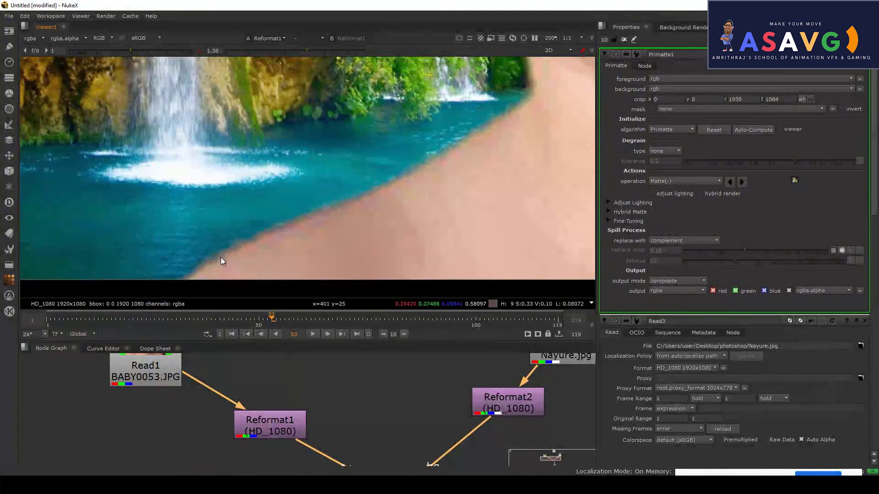
# Review the Matte(-) result across the shoulders, face and whole composite
pyautogui.scroll(-2, 329, 210)
pyautogui.moveTo(432, 195); pyautogui.dragTo(294, 215, button='middle')
pyautogui.scroll(-1, 294, 215)
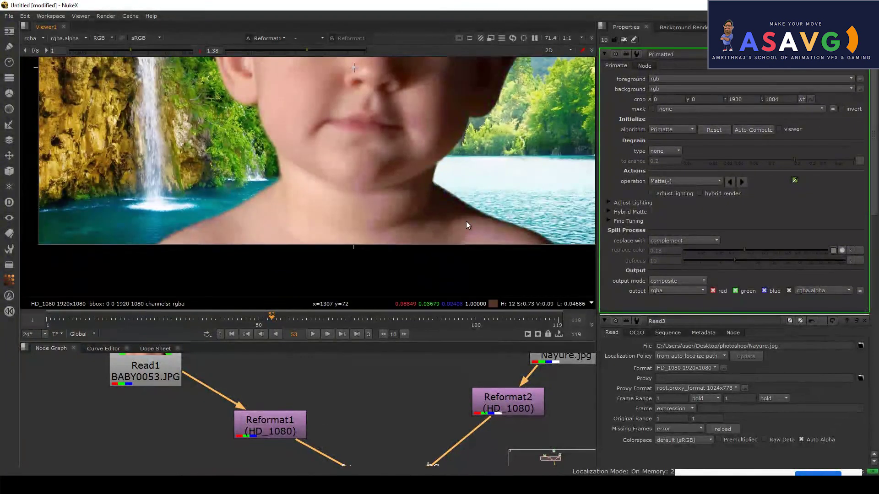
pyautogui.scroll(-2, 394, 199)
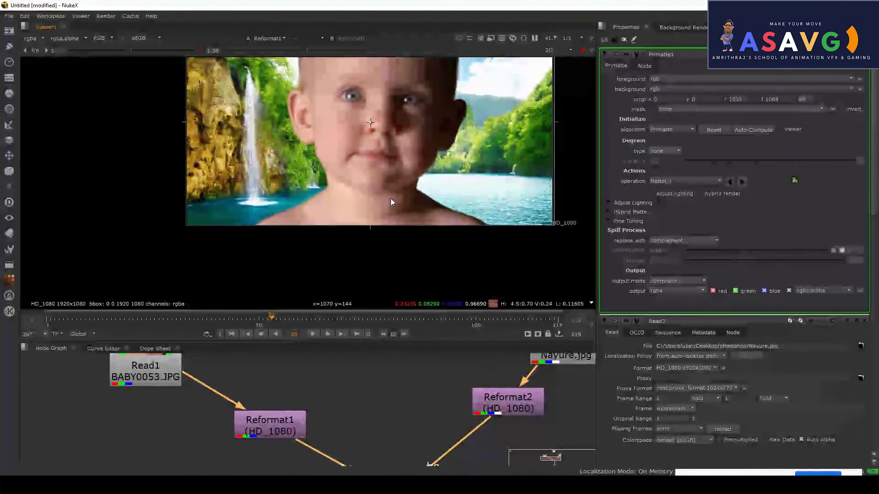
pyautogui.scroll(3, 361, 164)
pyautogui.moveTo(372, 176); pyautogui.dragTo(369, 194, button='middle')
pyautogui.scroll(-3, 366, 188)
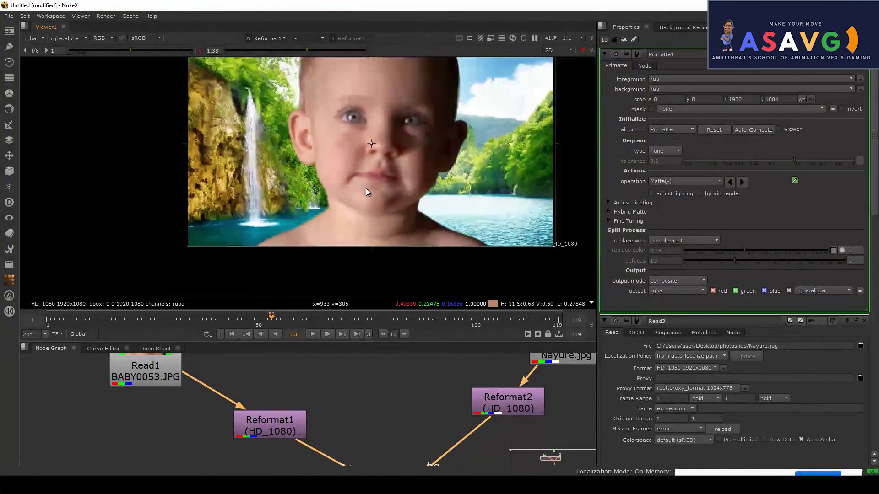
# Set the operation to Spill(-) and sample patches on the neck and face, using both the composite and alpha views
pyautogui.click(661, 182)
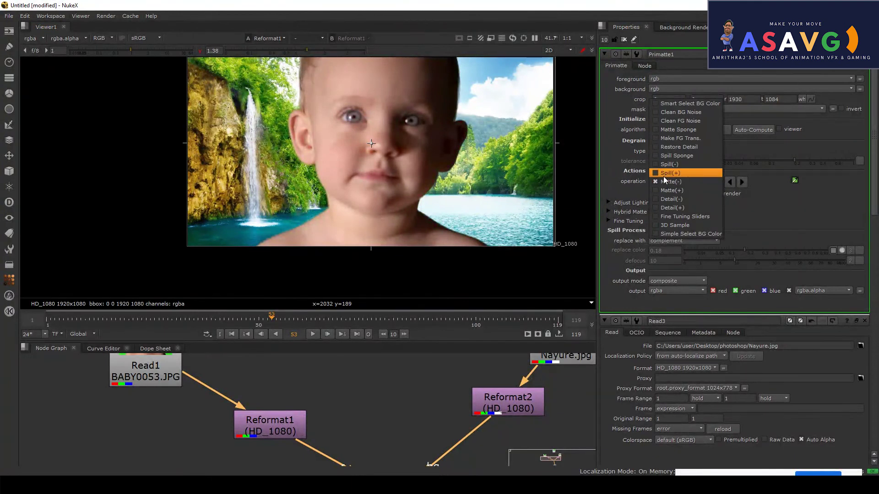
pyautogui.click(666, 164)
pyautogui.moveTo(369, 216)
pyautogui.keyDown('ctrl'); pyautogui.keyDown('shift'); pyautogui.mouseDown()
pyautogui.moveTo(386, 206)
pyautogui.moveTo(331, 206)
pyautogui.mouseUp(); pyautogui.keyUp('shift'); pyautogui.keyUp('ctrl')
pyautogui.keyDown('ctrl'); pyautogui.keyDown('shift'); pyautogui.moveTo(379, 142); pyautogui.dragTo(388, 172); pyautogui.keyUp('shift'); pyautogui.keyUp('ctrl')
pyautogui.moveTo(388, 171); pyautogui.dragTo(386, 183, button='middle')
pyautogui.press('a')
pyautogui.moveTo(359, 144)
pyautogui.keyDown('ctrl'); pyautogui.keyDown('shift'); pyautogui.mouseDown()
pyautogui.moveTo(388, 176)
pyautogui.moveTo(381, 171)
pyautogui.mouseUp(); pyautogui.keyUp('shift'); pyautogui.keyUp('ctrl')
# Set the operation to Spill(+) and sample patches on the face and neck, including about 534 x 106 pixels across the jaw edge
pyautogui.click(684, 181)
pyautogui.click(672, 198)
pyautogui.keyDown('ctrl'); pyautogui.keyDown('shift'); pyautogui.moveTo(370, 140); pyautogui.dragTo(411, 184); pyautogui.keyUp('shift'); pyautogui.keyUp('ctrl')
pyautogui.keyDown('ctrl'); pyautogui.keyDown('shift'); pyautogui.moveTo(334, 210); pyautogui.dragTo(382, 221); pyautogui.keyUp('shift'); pyautogui.keyUp('ctrl')
pyautogui.keyDown('ctrl'); pyautogui.keyDown('shift'); pyautogui.moveTo(359, 157); pyautogui.dragTo(497, 209); pyautogui.keyUp('shift'); pyautogui.keyUp('ctrl')
# Set the operation to Spill Sponge and sample several face and neck patches, including about 128 x 83 pixels on the neck
pyautogui.click(676, 182)
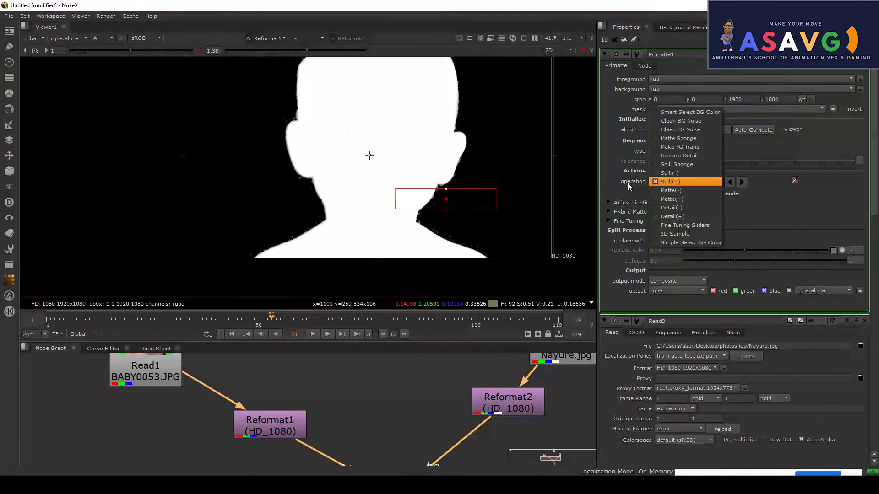
pyautogui.click(681, 164)
pyautogui.keyDown('ctrl'); pyautogui.keyDown('shift'); pyautogui.moveTo(376, 175); pyautogui.dragTo(402, 198); pyautogui.keyUp('shift'); pyautogui.keyUp('ctrl')
pyautogui.keyDown('ctrl'); pyautogui.keyDown('shift'); pyautogui.moveTo(371, 152); pyautogui.dragTo(364, 162); pyautogui.keyUp('shift'); pyautogui.keyUp('ctrl')
pyautogui.keyDown('ctrl'); pyautogui.keyDown('shift'); pyautogui.moveTo(381, 197); pyautogui.dragTo(345, 225); pyautogui.keyUp('shift'); pyautogui.keyUp('ctrl')
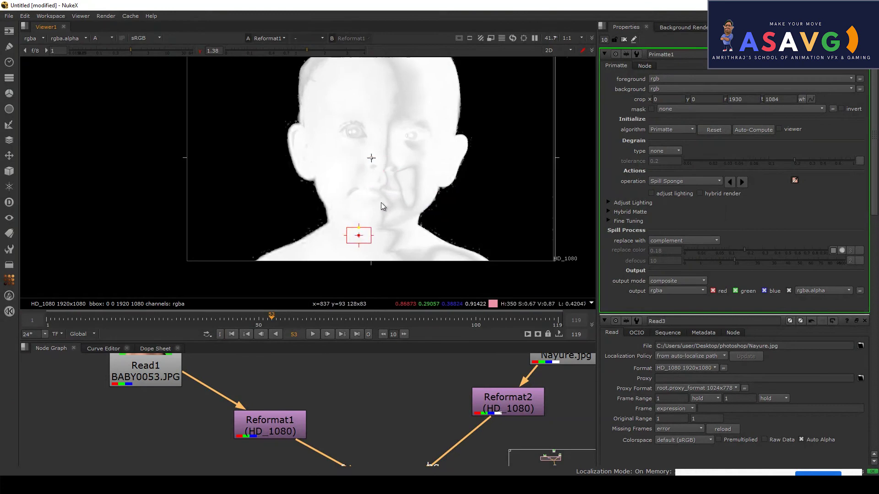
# Check the Spill Sponge samples in the colour composite, review the available operations, and keep Spill Sponge selected
pyautogui.moveTo(376, 191); pyautogui.dragTo(377, 194, button='middle')
pyautogui.press('Tab')
pyautogui.press('Tab')
pyautogui.press('a')
pyautogui.press('a')
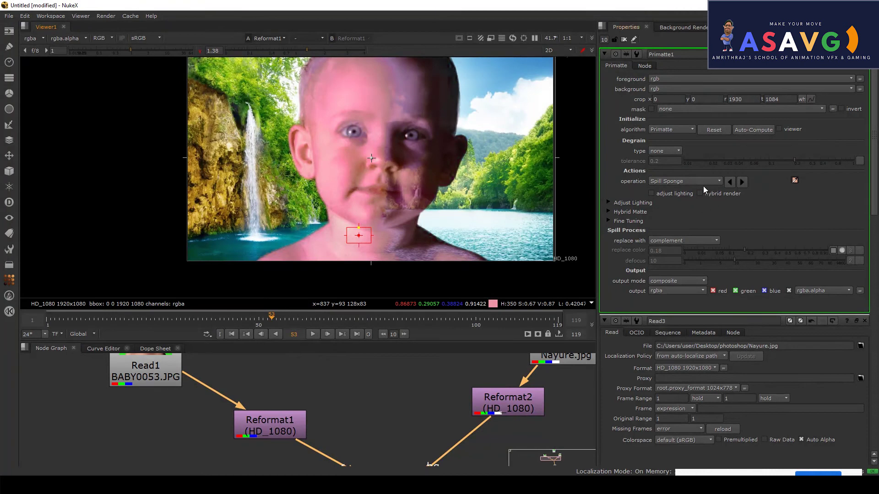
pyautogui.click(694, 182)
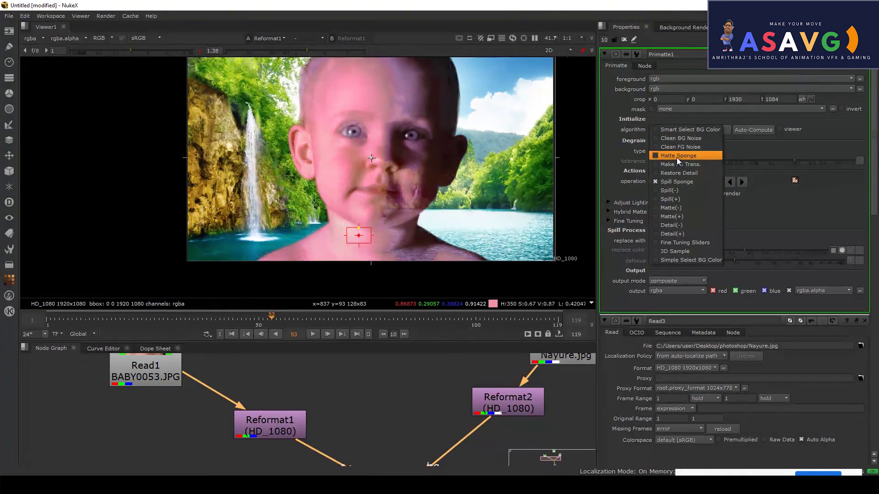
pyautogui.click(672, 181)
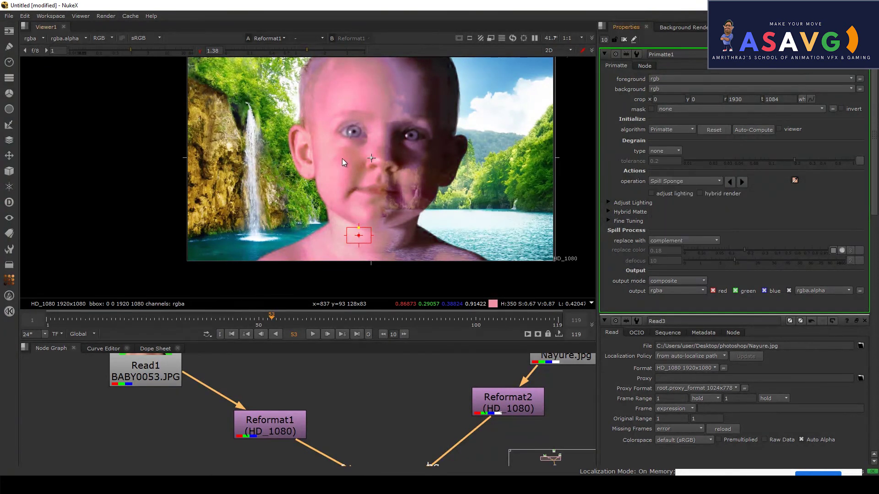
# In the alpha view, set the operation to Spill(-) and sample neck and face patches, including about 442 x 147 pixels across the cheeks and nose
pyautogui.press('a')
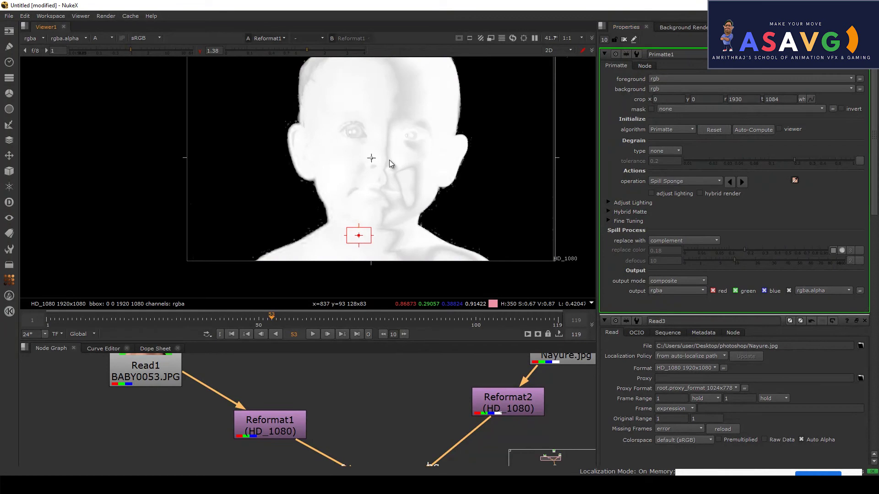
pyautogui.click(677, 180)
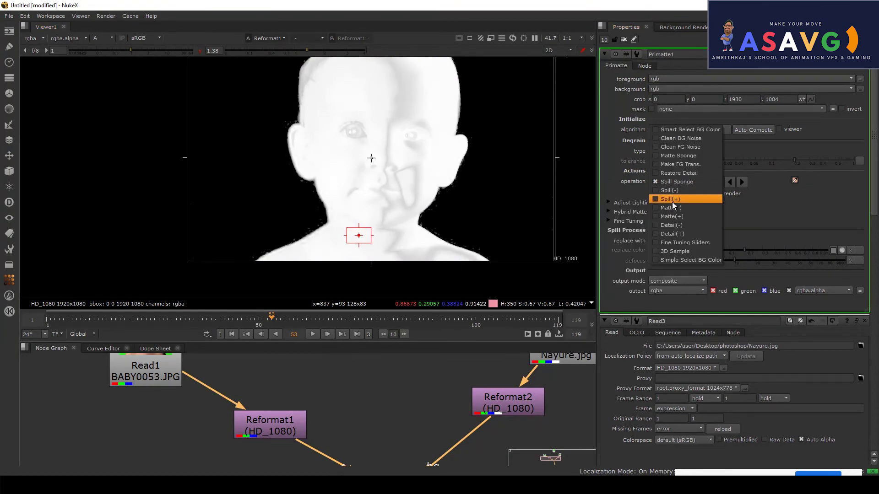
pyautogui.click(673, 191)
pyautogui.keyDown('ctrl'); pyautogui.keyDown('shift'); pyautogui.moveTo(370, 177); pyautogui.dragTo(361, 229); pyautogui.keyUp('shift'); pyautogui.keyUp('ctrl')
pyautogui.keyDown('ctrl'); pyautogui.keyDown('shift'); pyautogui.moveTo(358, 197); pyautogui.dragTo(436, 230); pyautogui.keyUp('shift'); pyautogui.keyUp('ctrl')
pyautogui.keyDown('ctrl'); pyautogui.keyDown('shift'); pyautogui.moveTo(373, 125); pyautogui.dragTo(399, 160); pyautogui.keyUp('shift'); pyautogui.keyUp('ctrl')
pyautogui.keyDown('ctrl'); pyautogui.keyDown('shift'); pyautogui.moveTo(360, 135); pyautogui.dragTo(343, 162); pyautogui.keyUp('shift'); pyautogui.keyUp('ctrl')
pyautogui.keyDown('ctrl'); pyautogui.keyDown('shift'); pyautogui.moveTo(310, 135); pyautogui.dragTo(395, 163); pyautogui.keyUp('shift'); pyautogui.keyUp('ctrl')
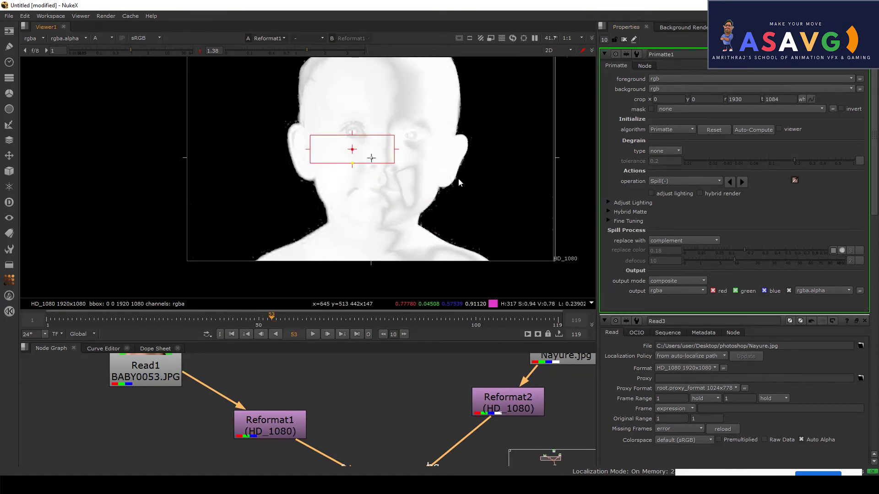
# Set the operation to Spill Sponge and sample face and neck patches, including about 310 x 132 pixels across the neck edge
pyautogui.click(655, 181)
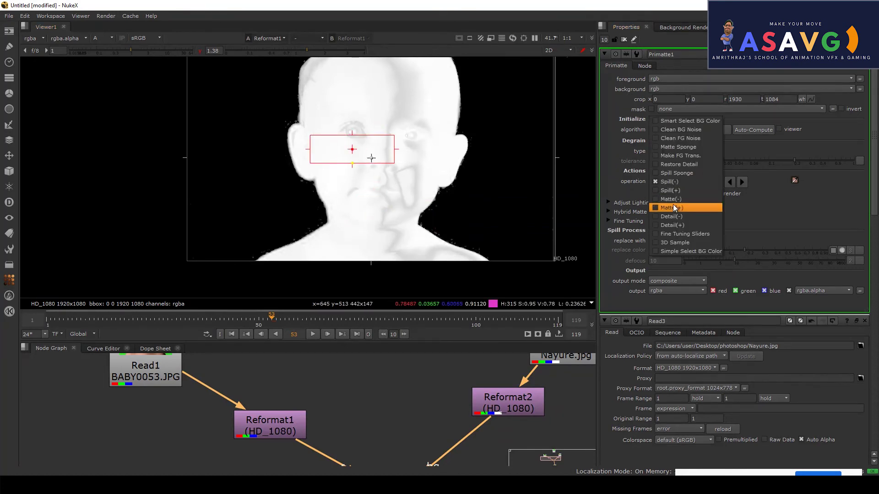
pyautogui.click(671, 175)
pyautogui.keyDown('ctrl'); pyautogui.keyDown('shift'); pyautogui.moveTo(381, 147); pyautogui.dragTo(418, 173); pyautogui.keyUp('shift'); pyautogui.keyUp('ctrl')
pyautogui.moveTo(357, 154)
pyautogui.keyDown('ctrl'); pyautogui.keyDown('shift'); pyautogui.mouseDown()
pyautogui.moveTo(385, 197)
pyautogui.moveTo(389, 243)
pyautogui.mouseUp(); pyautogui.keyUp('shift'); pyautogui.keyUp('ctrl')
pyautogui.keyDown('ctrl'); pyautogui.keyDown('shift'); pyautogui.moveTo(303, 196); pyautogui.dragTo(369, 222); pyautogui.keyUp('shift'); pyautogui.keyUp('ctrl')
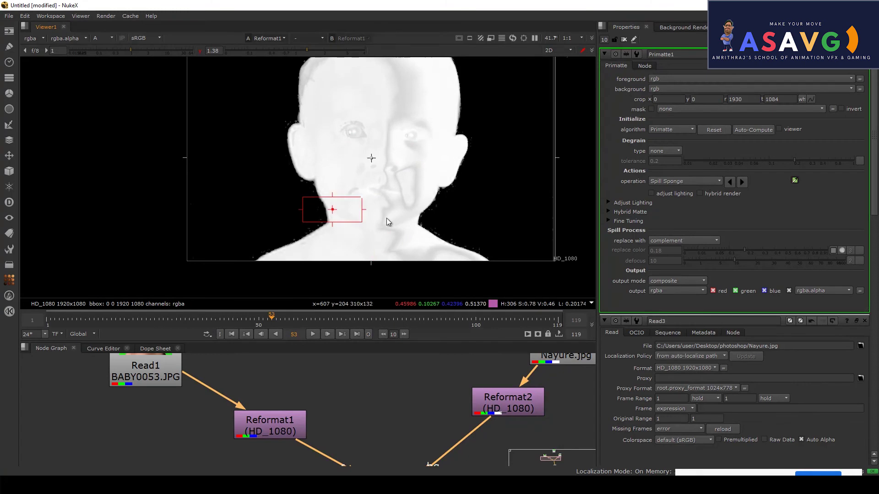
# Set the operation to Matte Sponge and sample grey patches on the neck, cheeks and eyes, including about 97 x 156 pixels at one eye
pyautogui.click(664, 184)
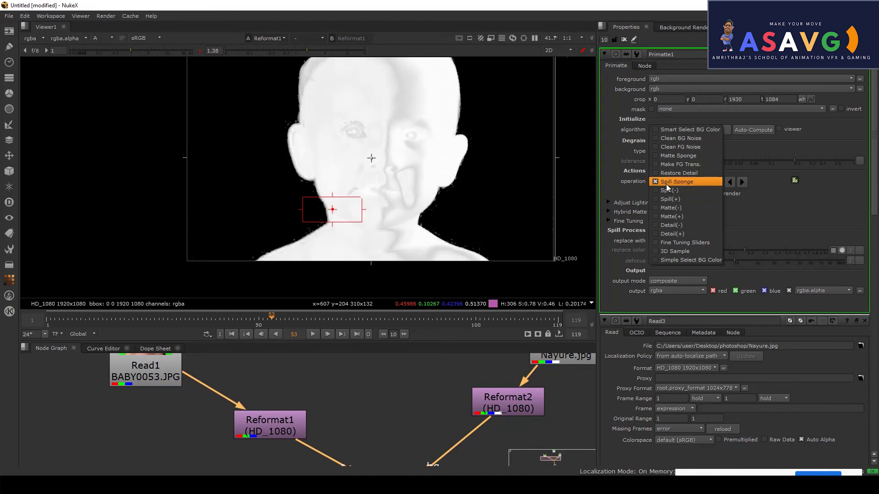
pyautogui.click(672, 156)
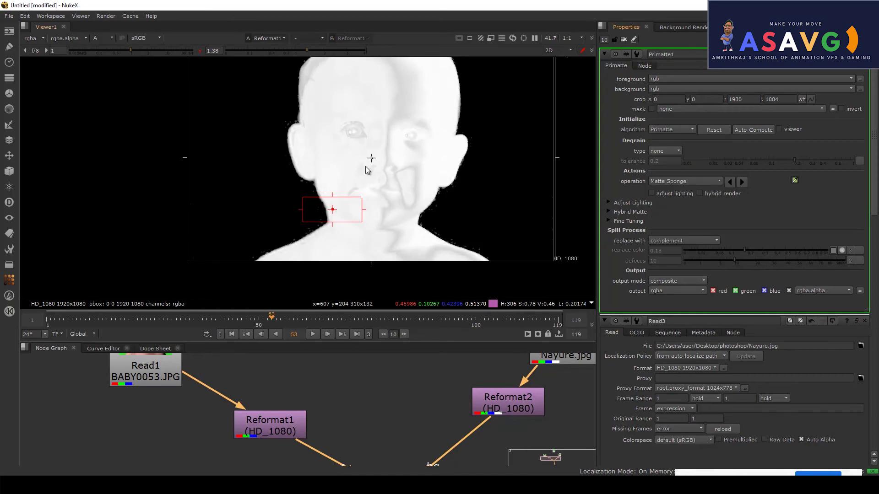
pyautogui.keyDown('ctrl'); pyautogui.keyDown('shift'); pyautogui.moveTo(353, 150); pyautogui.dragTo(393, 177); pyautogui.keyUp('shift'); pyautogui.keyUp('ctrl')
pyautogui.keyDown('ctrl'); pyautogui.keyDown('shift'); pyautogui.moveTo(367, 206); pyautogui.dragTo(373, 221); pyautogui.keyUp('shift'); pyautogui.keyUp('ctrl')
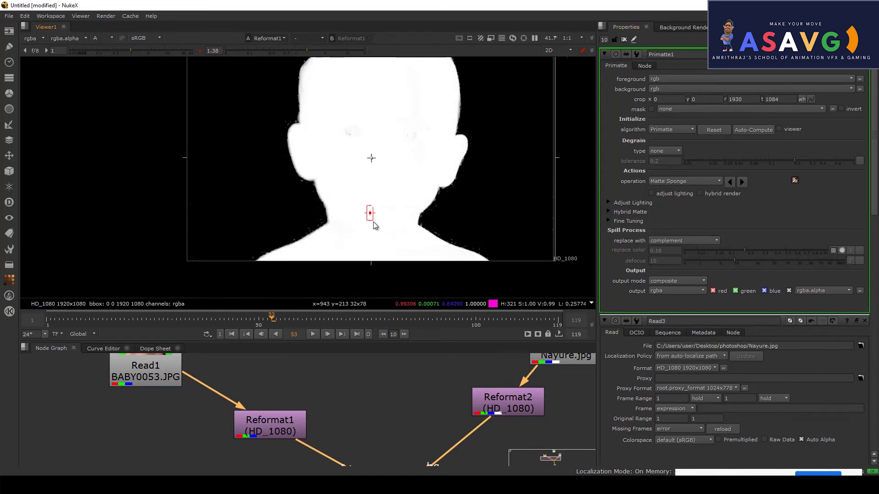
pyautogui.keyDown('ctrl'); pyautogui.keyDown('shift'); pyautogui.moveTo(339, 143); pyautogui.dragTo(366, 156); pyautogui.keyUp('shift'); pyautogui.keyUp('ctrl')
pyautogui.keyDown('ctrl'); pyautogui.keyDown('shift'); pyautogui.moveTo(348, 122); pyautogui.dragTo(377, 148); pyautogui.keyUp('shift'); pyautogui.keyUp('ctrl')
pyautogui.keyDown('ctrl'); pyautogui.keyDown('shift'); pyautogui.moveTo(417, 121); pyautogui.dragTo(432, 148); pyautogui.keyUp('shift'); pyautogui.keyUp('ctrl')
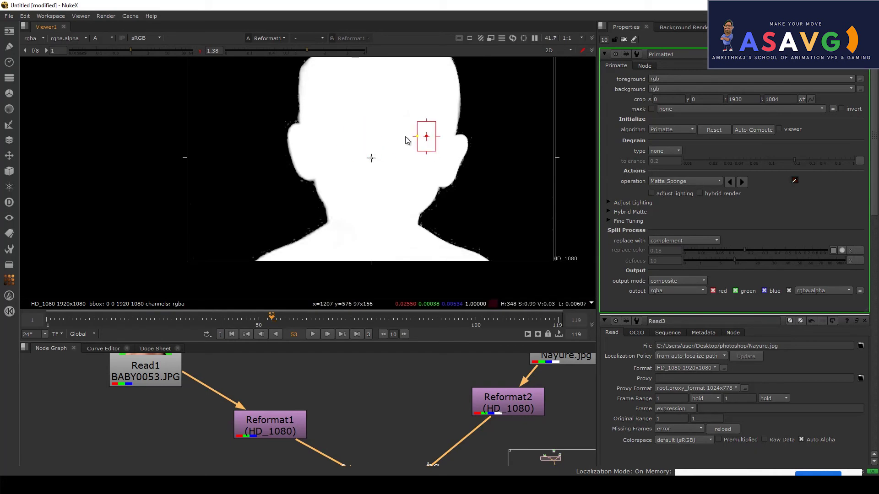
pyautogui.keyDown('ctrl'); pyautogui.keyDown('shift'); pyautogui.moveTo(337, 131); pyautogui.dragTo(353, 151); pyautogui.keyUp('shift'); pyautogui.keyUp('ctrl')
pyautogui.keyDown('ctrl'); pyautogui.keyDown('shift'); pyautogui.moveTo(396, 131); pyautogui.dragTo(405, 156); pyautogui.keyUp('shift'); pyautogui.keyUp('ctrl')
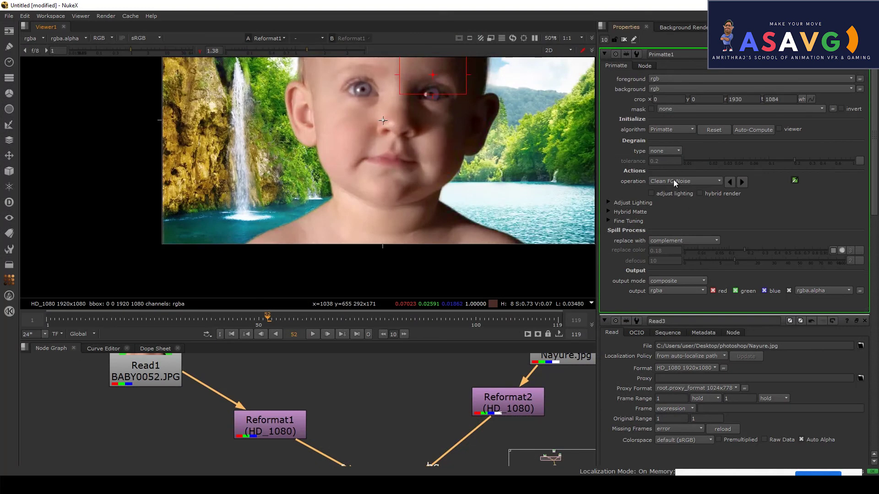
# Set the operation to Spill Sponge in the colour composite and sample about 28 x 23 pixels on the shoulder edge beside the waterfall
pyautogui.click(674, 182)
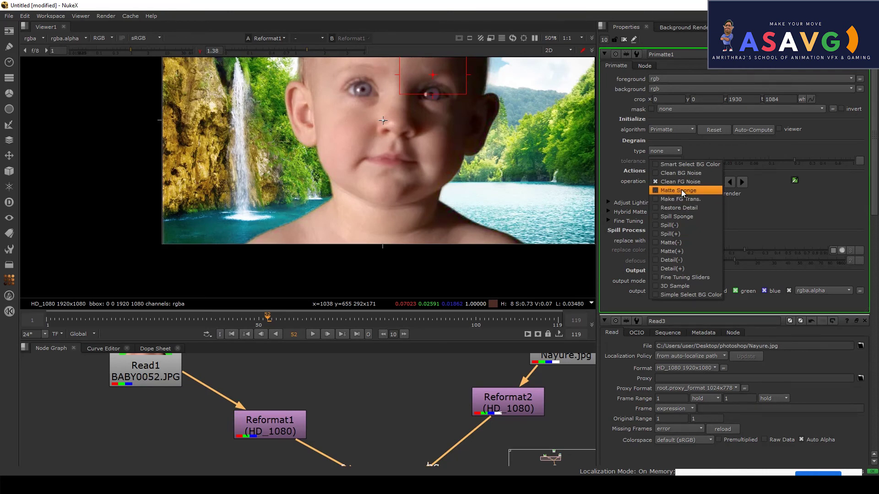
pyautogui.click(680, 216)
pyautogui.scroll(3, 303, 202)
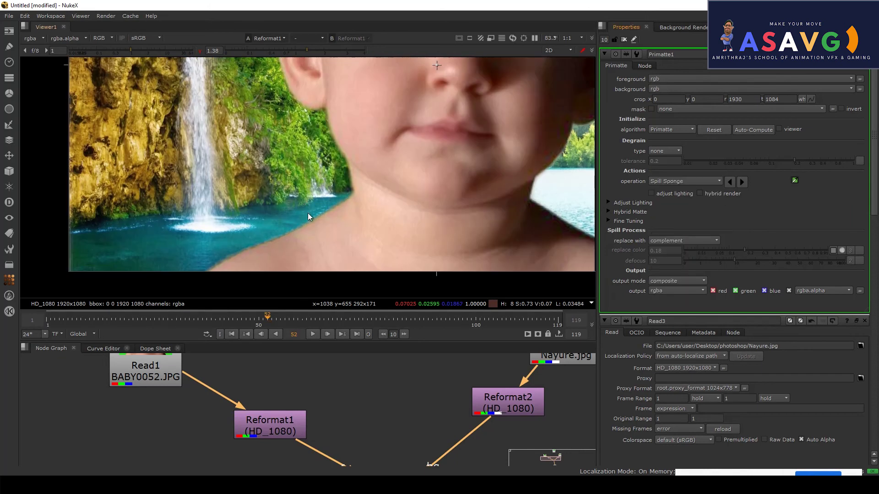
pyautogui.scroll(4, 304, 226)
pyautogui.keyDown('ctrl'); pyautogui.keyDown('shift'); pyautogui.moveTo(296, 217); pyautogui.dragTo(306, 227); pyautogui.keyUp('shift'); pyautogui.keyUp('ctrl')
pyautogui.scroll(-6, 321, 238)
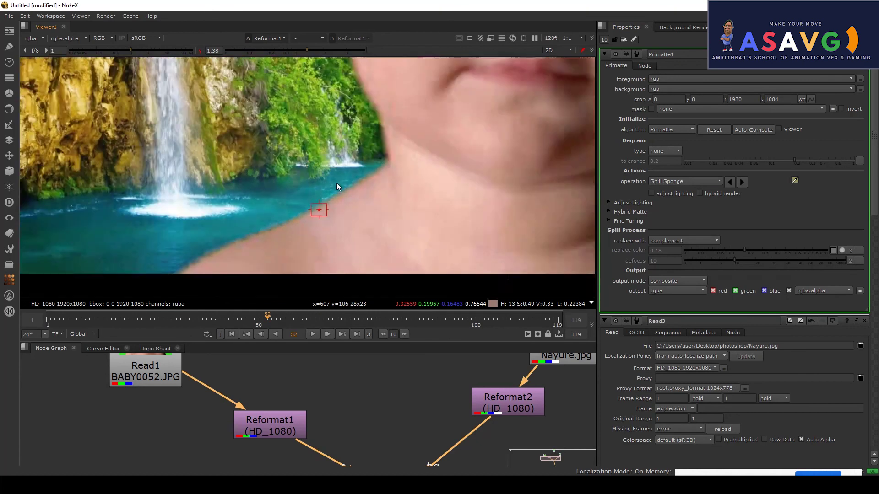
pyautogui.scroll(-2, 326, 192)
# Sample more small patches along the same shoulder edge, including about 32 x 15 pixels, and check the alpha
pyautogui.scroll(8, 274, 194)
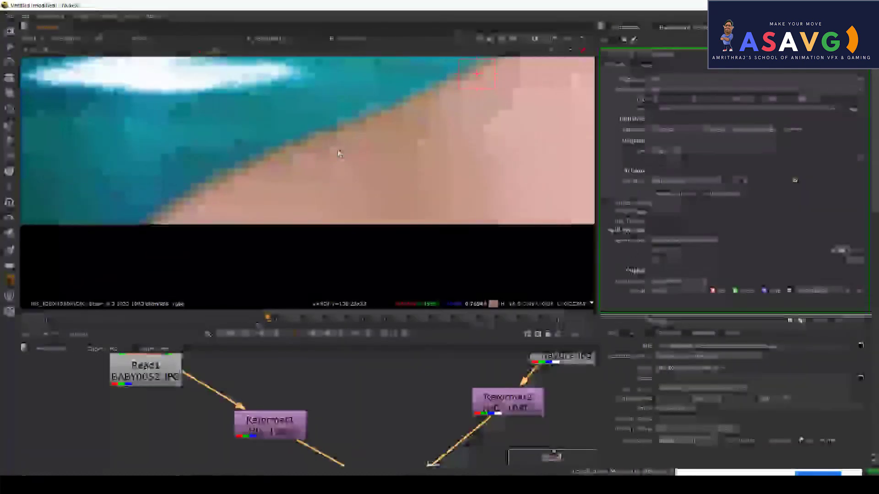
pyautogui.keyDown('ctrl'); pyautogui.keyDown('shift'); pyautogui.moveTo(303, 132); pyautogui.dragTo(319, 140); pyautogui.keyUp('shift'); pyautogui.keyUp('ctrl')
pyautogui.keyDown('ctrl'); pyautogui.keyDown('shift'); pyautogui.moveTo(263, 145); pyautogui.dragTo(293, 167); pyautogui.keyUp('shift'); pyautogui.keyUp('ctrl')
pyautogui.moveTo(322, 152); pyautogui.dragTo(259, 182, button='middle')
pyautogui.keyDown('ctrl'); pyautogui.keyDown('shift'); pyautogui.moveTo(274, 149); pyautogui.dragTo(315, 167); pyautogui.keyUp('shift'); pyautogui.keyUp('ctrl')
pyautogui.scroll(-1, 348, 148)
pyautogui.scroll(-6, 348, 148)
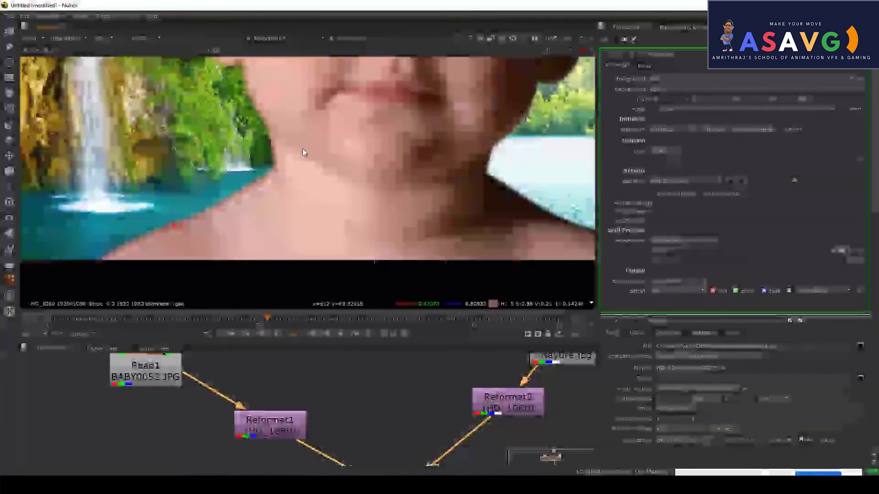
pyautogui.press('a')
pyautogui.press('a')
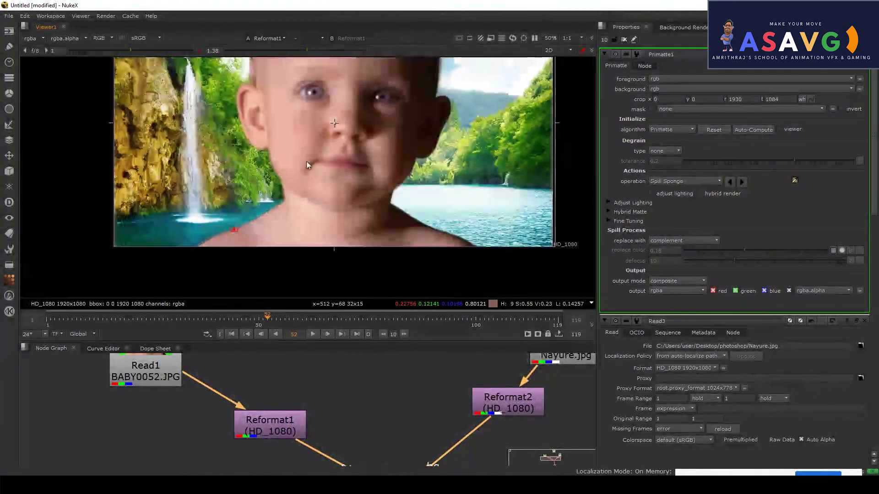
# Sample a point in the water just outside the shoulder edge, keeping Spill Sponge as the operation
pyautogui.moveTo(334, 158); pyautogui.dragTo(415, 140, button='middle')
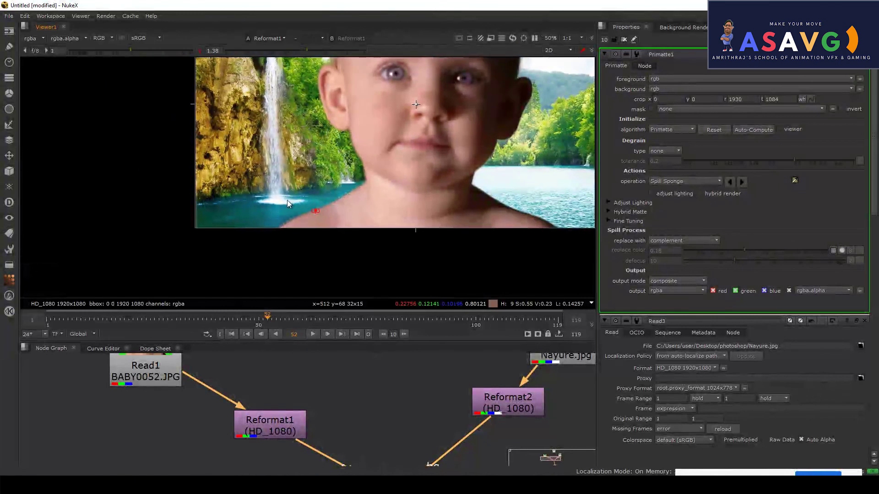
pyautogui.scroll(6, 320, 194)
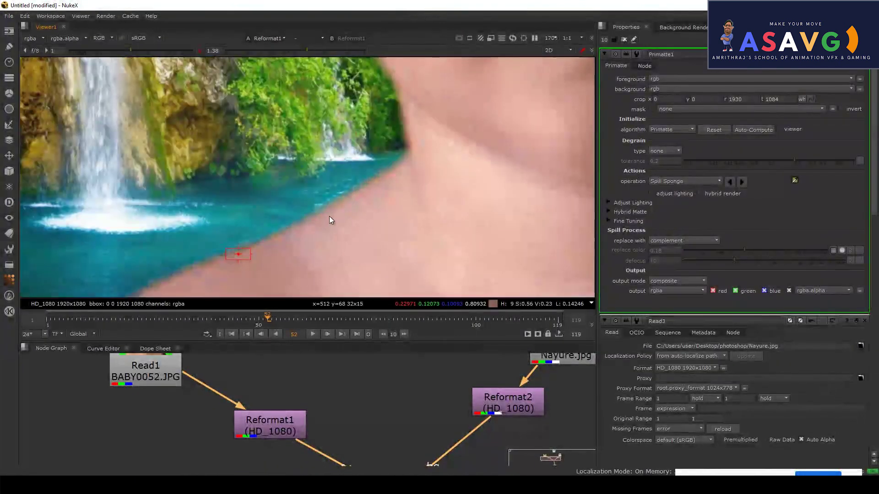
pyautogui.keyDown('ctrl'); pyautogui.click(271, 214); pyautogui.keyUp('ctrl')
pyautogui.moveTo(352, 233); pyautogui.dragTo(389, 197, button='middle')
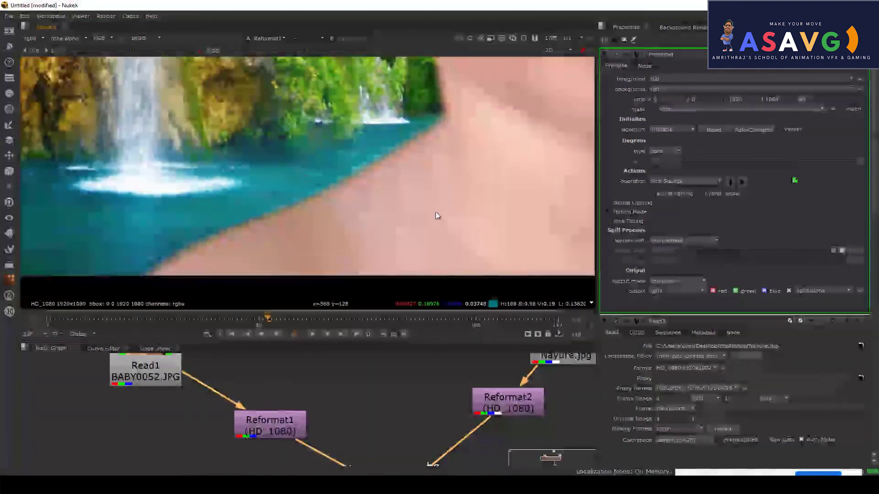
pyautogui.click(681, 182)
pyautogui.click(673, 183)
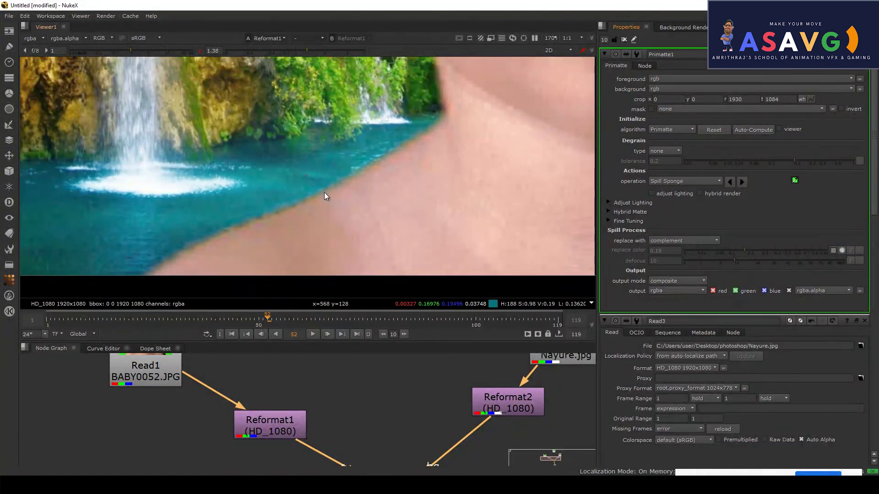
# Sample the fringe pixels along the shoulder edge with Spill Sponge, working up and down the orange outline
pyautogui.scroll(5, 320, 186)
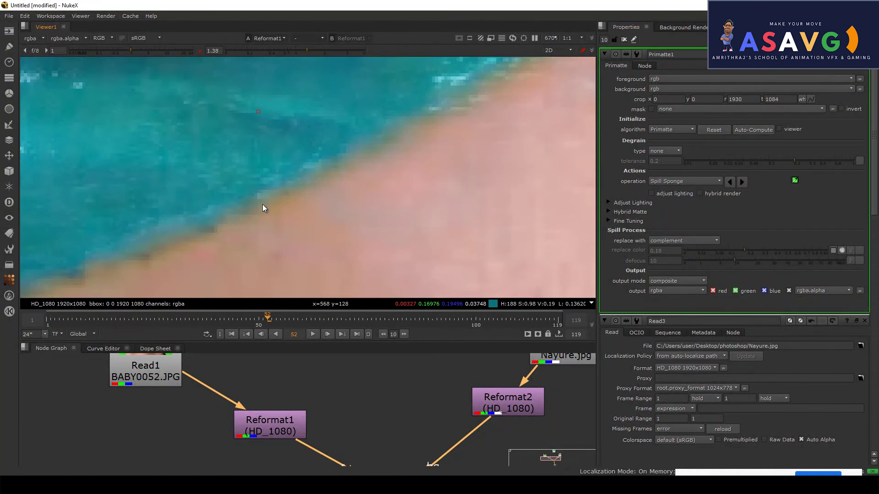
pyautogui.keyDown('ctrl'); pyautogui.click(289, 194); pyautogui.keyUp('ctrl')
pyautogui.keyDown('ctrl'); pyautogui.click(224, 222); pyautogui.keyUp('ctrl')
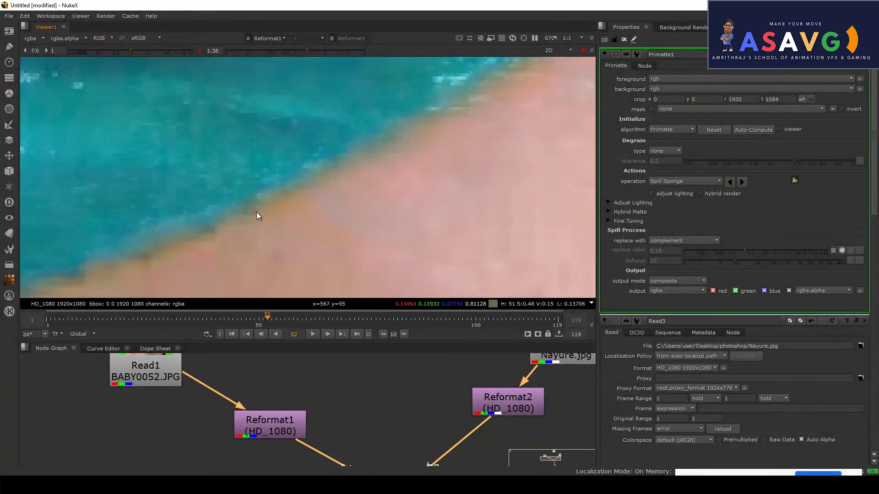
pyautogui.keyDown('ctrl'); pyautogui.moveTo(249, 221); pyautogui.dragTo(394, 145); pyautogui.keyUp('ctrl')
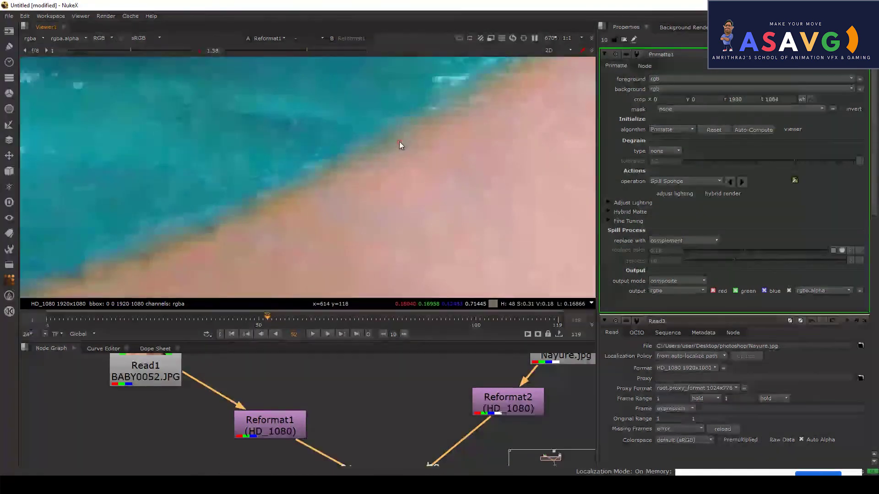
pyautogui.keyDown('ctrl'); pyautogui.moveTo(447, 113); pyautogui.dragTo(128, 262); pyautogui.keyUp('ctrl')
pyautogui.scroll(-4, 374, 143)
pyautogui.scroll(2, 353, 156)
pyautogui.keyDown('ctrl'); pyautogui.moveTo(314, 158); pyautogui.dragTo(141, 239); pyautogui.keyUp('ctrl')
pyautogui.scroll(2, 267, 200)
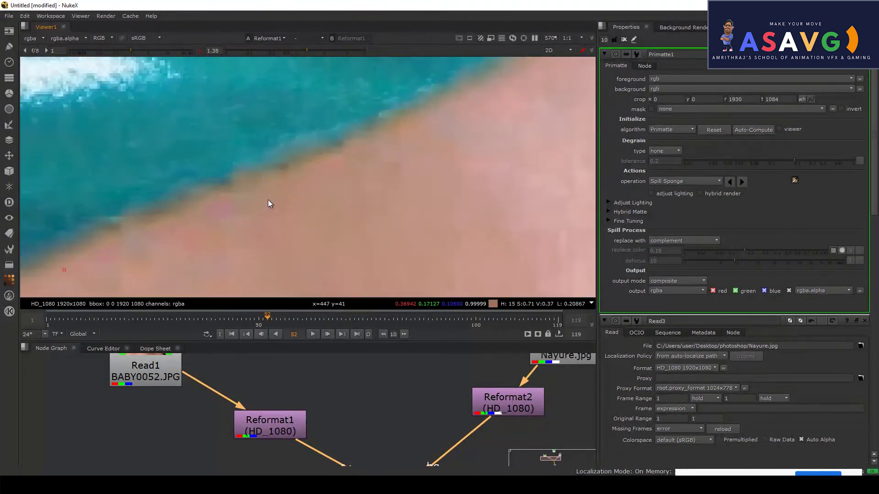
pyautogui.scroll(1, 240, 204)
# Set the operation to Spill(-), sample the skin just inside the shoulder edge, and inspect the edge in the composite
pyautogui.click(660, 180)
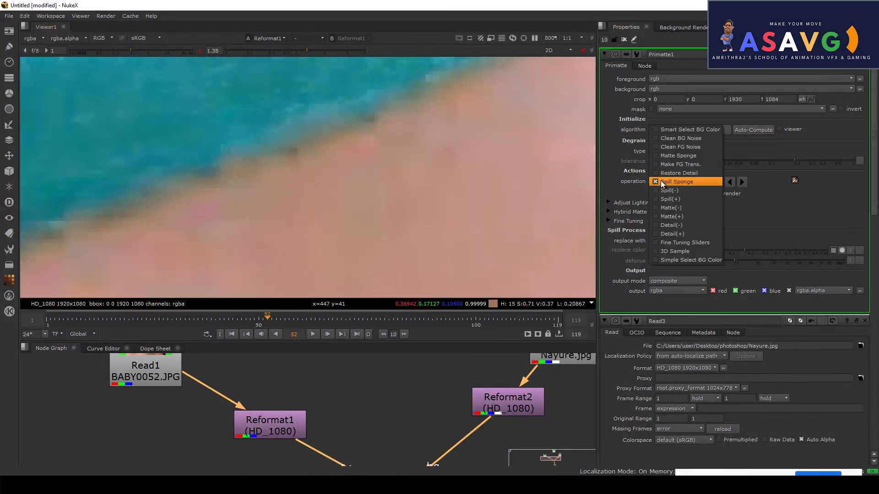
pyautogui.click(665, 193)
pyautogui.scroll(-1, 253, 192)
pyautogui.keyDown('ctrl'); pyautogui.moveTo(191, 207); pyautogui.dragTo(219, 212); pyautogui.keyUp('ctrl')
pyautogui.scroll(-2, 286, 195)
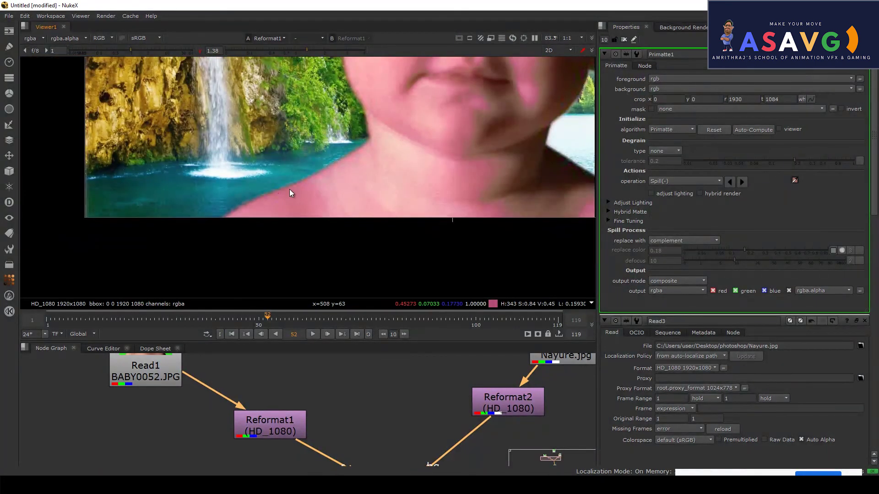
pyautogui.scroll(2, 296, 192)
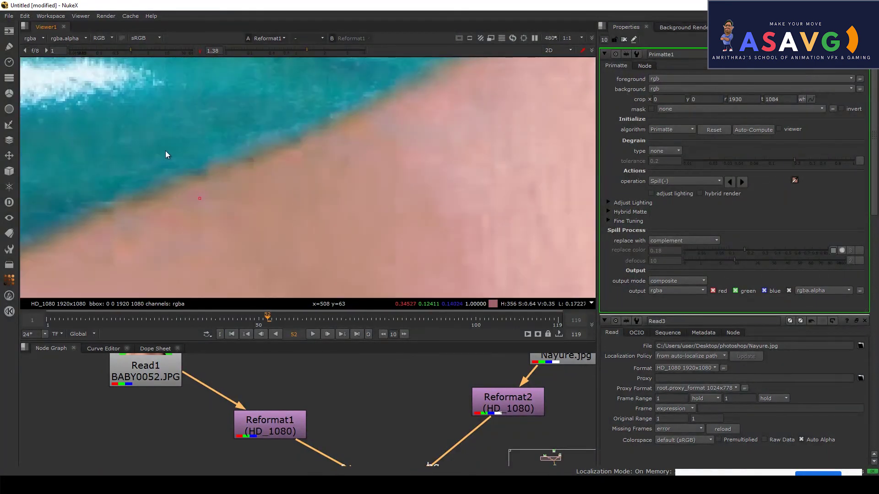
# Set the operation to Spill(+) and sample three points on the skin just inside the shoulder edge
pyautogui.click(661, 182)
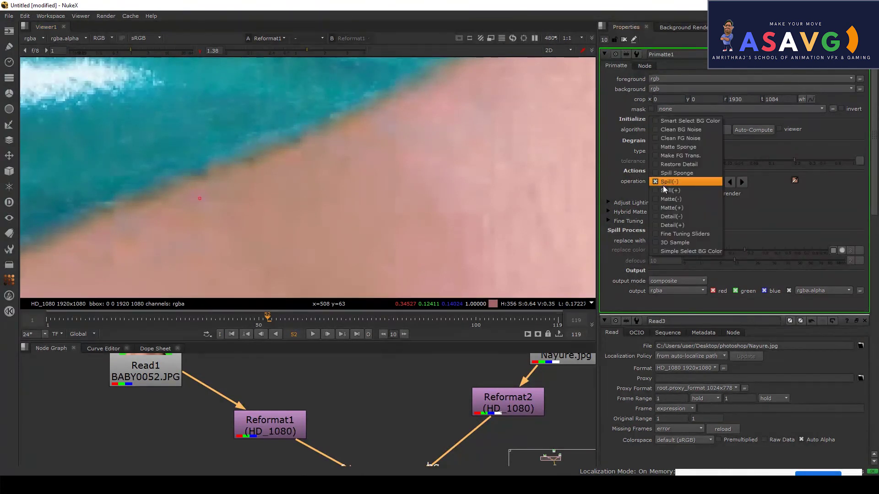
pyautogui.click(662, 189)
pyautogui.keyDown('ctrl'); pyautogui.click(195, 199); pyautogui.keyUp('ctrl')
pyautogui.keyDown('ctrl'); pyautogui.click(196, 195); pyautogui.keyUp('ctrl')
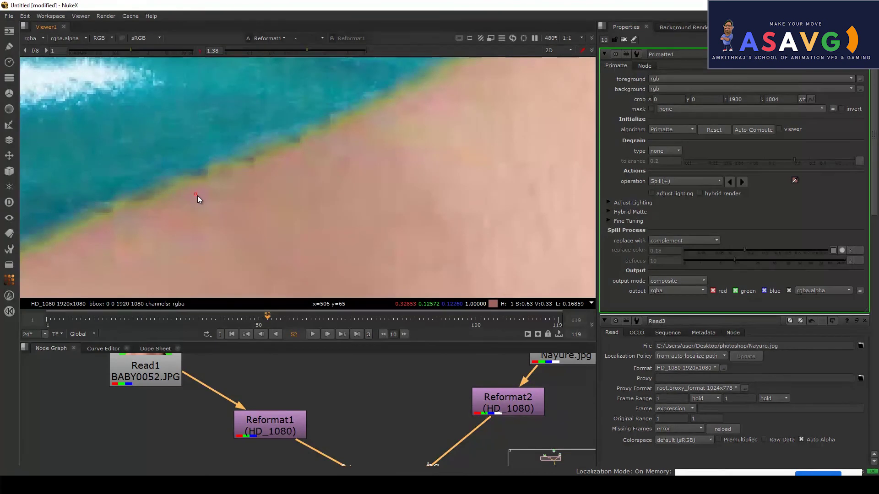
pyautogui.keyDown('ctrl'); pyautogui.click(193, 194); pyautogui.keyUp('ctrl')
# Set the operation to Matte(-) and sample one point on the yellow fringe of the shoulder edge
pyautogui.click(686, 181)
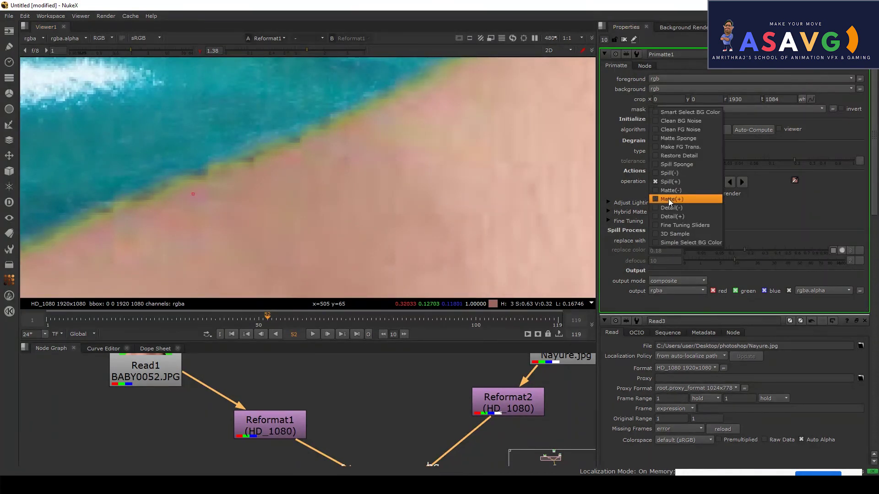
pyautogui.click(673, 190)
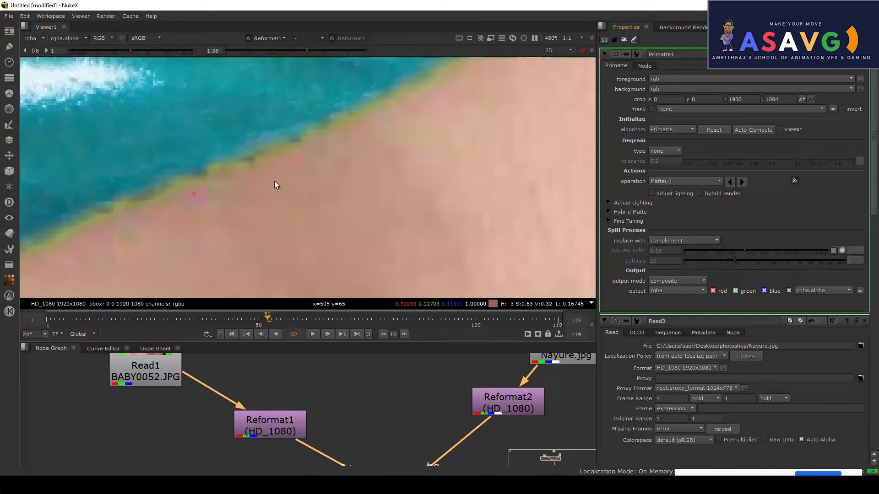
pyautogui.keyDown('ctrl'); pyautogui.click(219, 166); pyautogui.keyUp('ctrl')
pyautogui.scroll(-5, 288, 177)
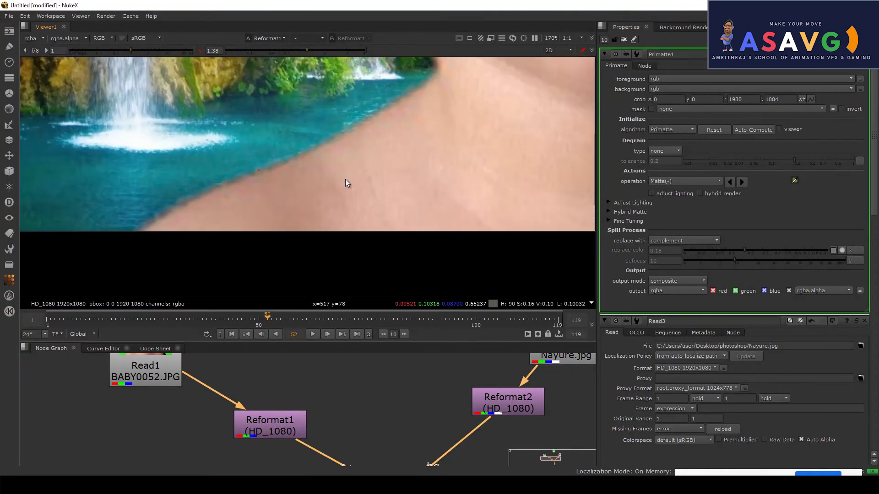
# Set the operation back to Spill Sponge and check the neck and shoulder matte in the alpha view
pyautogui.click(713, 182)
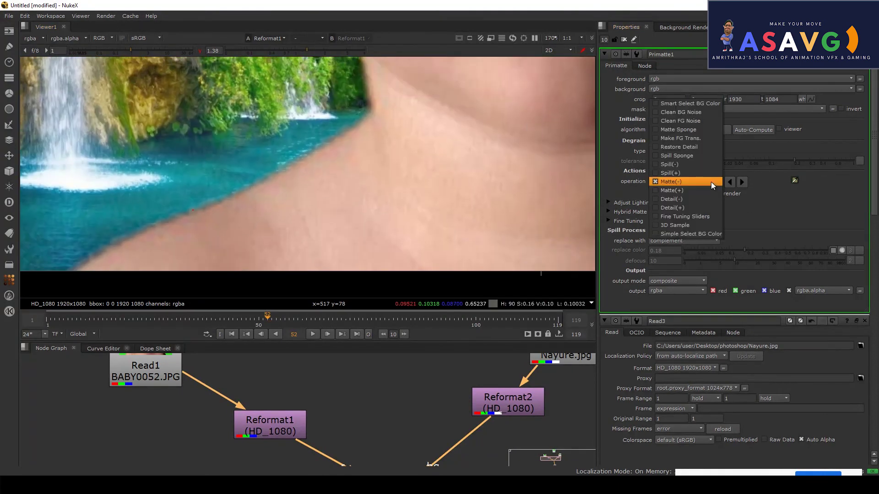
pyautogui.click(690, 157)
pyautogui.scroll(-2, 326, 173)
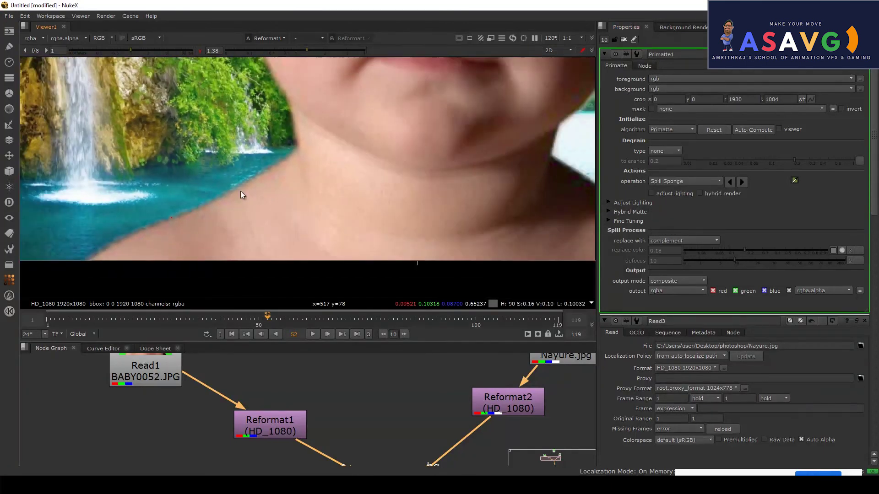
pyautogui.press('a')
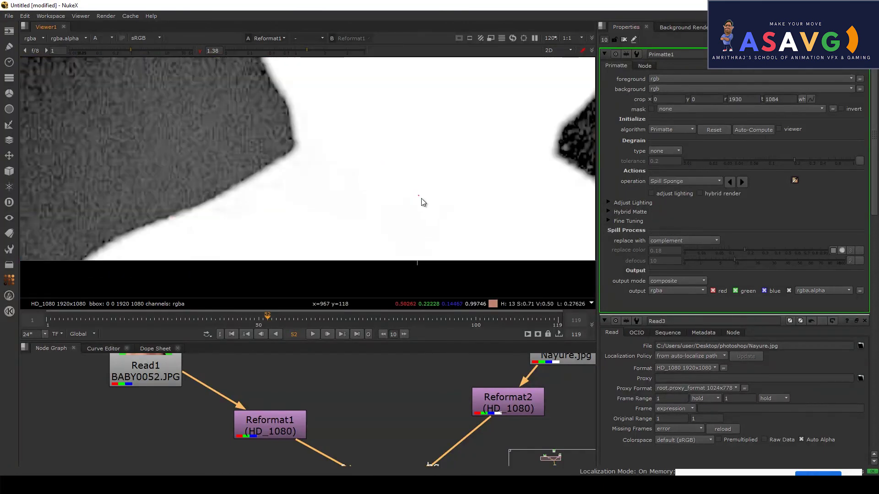
# Sample regions over the neck and face with Spill Sponge in the alpha view and return to the colour composite
pyautogui.keyDown('ctrl'); pyautogui.keyDown('shift'); pyautogui.moveTo(392, 92); pyautogui.dragTo(463, 196); pyautogui.keyUp('shift'); pyautogui.keyUp('ctrl')
pyautogui.scroll(-4, 384, 125)
pyautogui.moveTo(387, 127); pyautogui.dragTo(371, 194, button='middle')
pyautogui.keyDown('ctrl'); pyautogui.keyDown('shift'); pyautogui.moveTo(343, 112); pyautogui.dragTo(430, 152); pyautogui.keyUp('shift'); pyautogui.keyUp('ctrl')
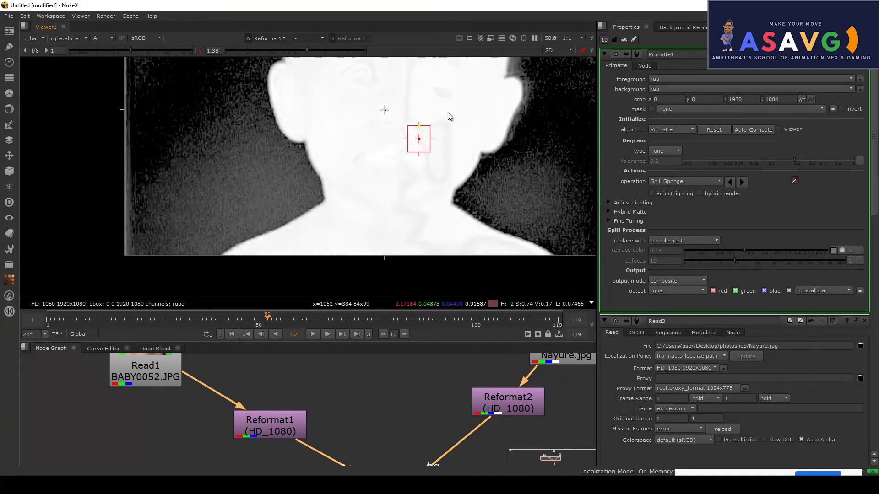
pyautogui.click(681, 182)
pyautogui.click(326, 164)
pyautogui.press('a')
pyautogui.scroll(2, 309, 199)
pyautogui.scroll(-2, 378, 214)
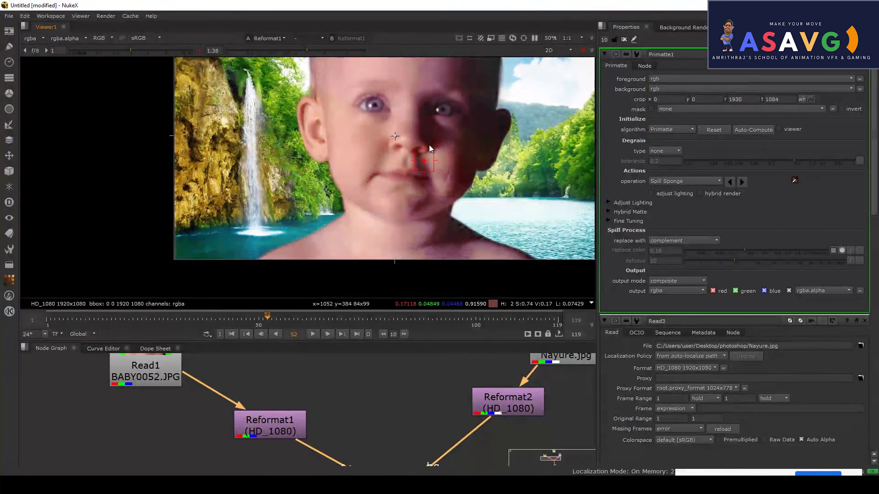
# Sample the face with the Spill(-) operation, and resample the cheek and the shaded brow with Spill(+)
pyautogui.click(682, 181)
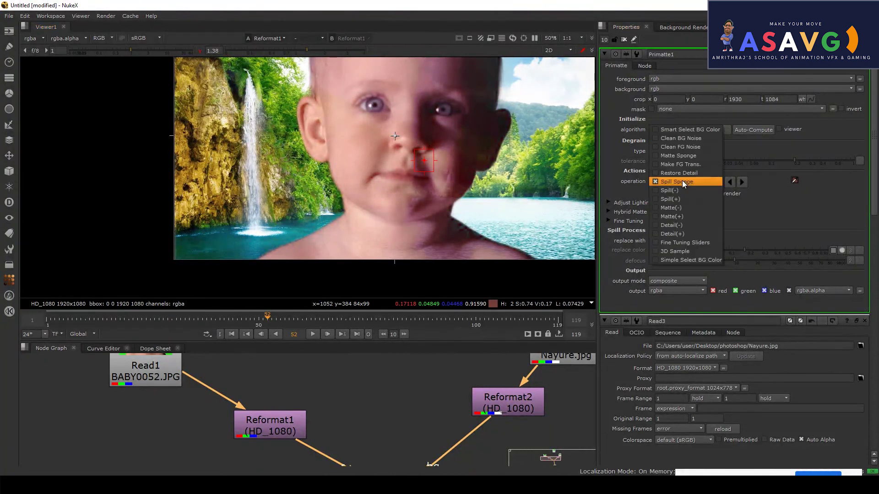
pyautogui.click(675, 201)
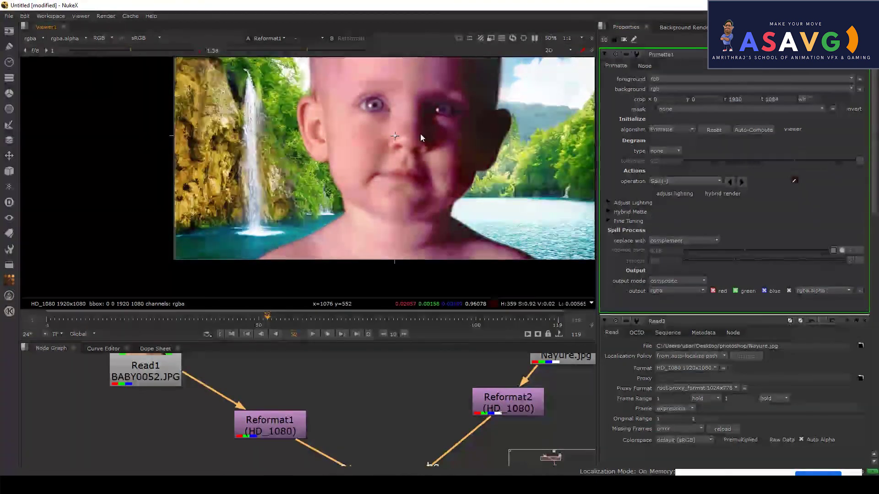
pyautogui.click(676, 182)
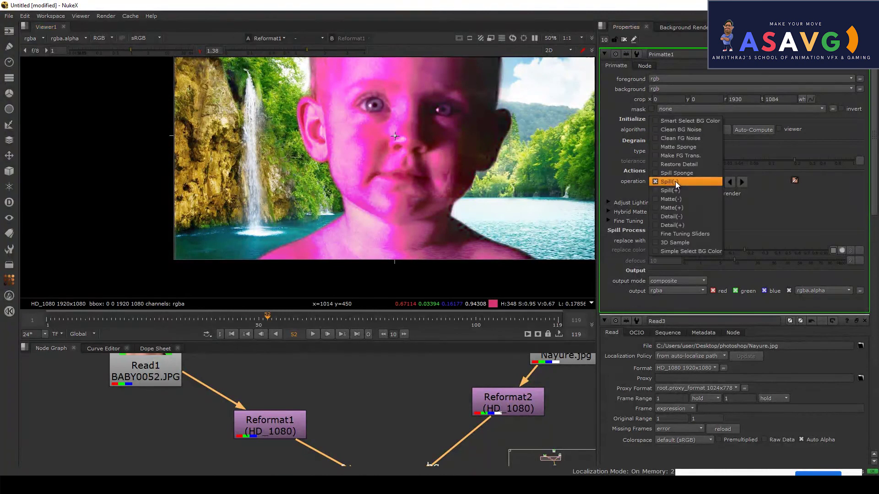
pyautogui.click(673, 191)
pyautogui.moveTo(356, 113)
pyautogui.keyDown('ctrl'); pyautogui.mouseDown()
pyautogui.moveTo(427, 152)
pyautogui.moveTo(375, 137)
pyautogui.moveTo(397, 117)
pyautogui.moveTo(378, 194)
pyautogui.mouseUp(); pyautogui.keyUp('ctrl')
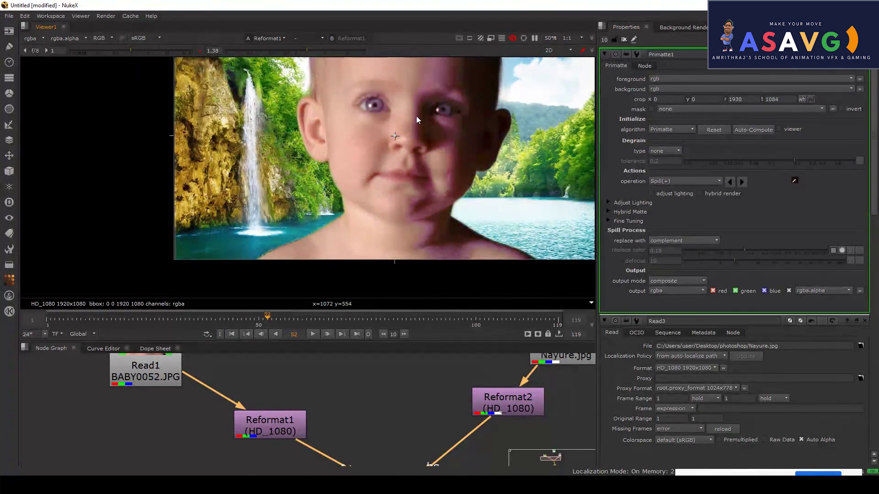
pyautogui.moveTo(444, 97)
pyautogui.keyDown('ctrl'); pyautogui.mouseDown()
pyautogui.moveTo(439, 75)
pyautogui.moveTo(451, 109)
pyautogui.mouseUp(); pyautogui.keyUp('ctrl')
pyautogui.moveTo(409, 154); pyautogui.dragTo(392, 180, button='middle')
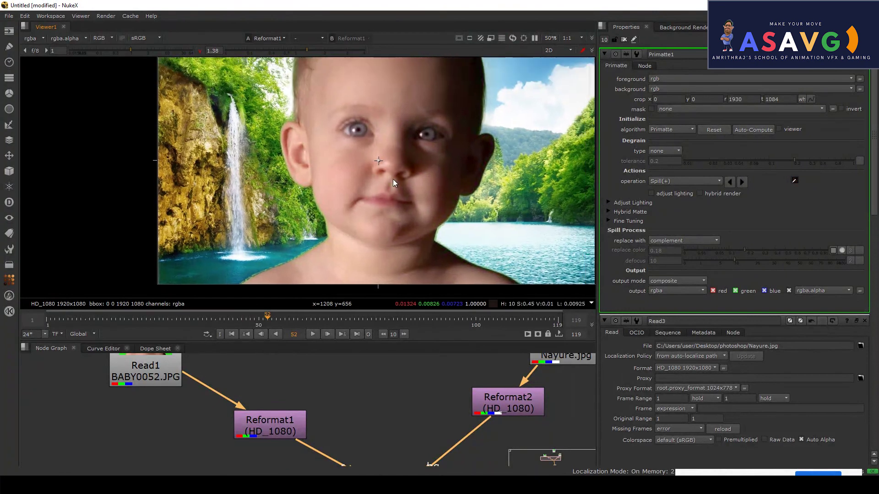
# Keep the Spill(+) operation and sample the green fringe of the shoulder edge beside the waterfall
pyautogui.click(686, 182)
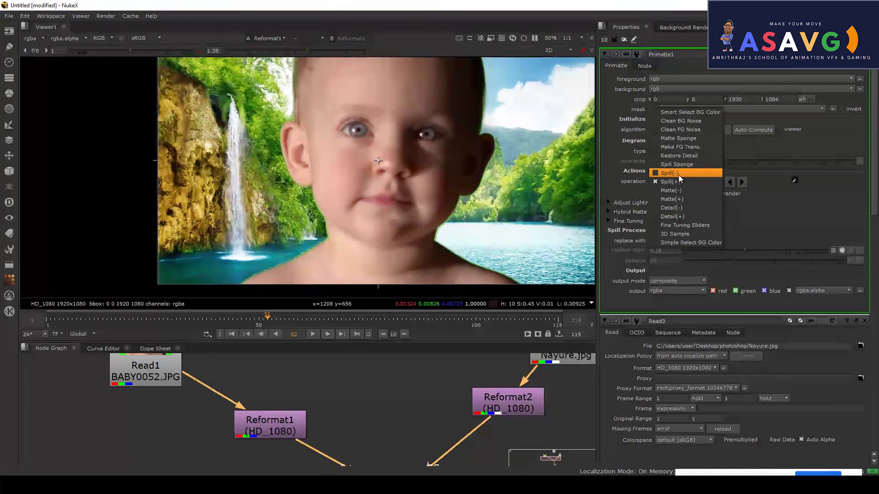
pyautogui.click(677, 180)
pyautogui.scroll(2, 315, 208)
pyautogui.keyDown('ctrl'); pyautogui.click(301, 267); pyautogui.keyUp('ctrl')
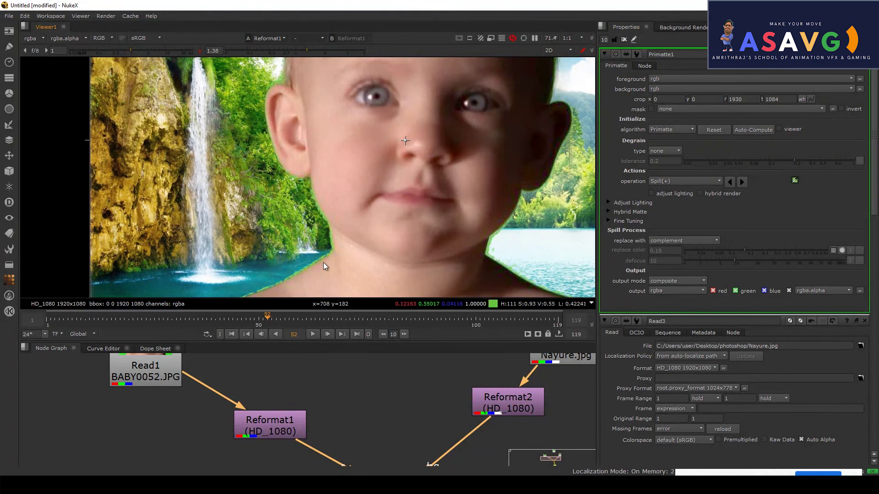
pyautogui.moveTo(321, 258); pyautogui.dragTo(364, 207, button='middle')
# Set the operation to Spill(-), sample two regions along the shoulder edge, and check the edge in the alpha view
pyautogui.click(684, 181)
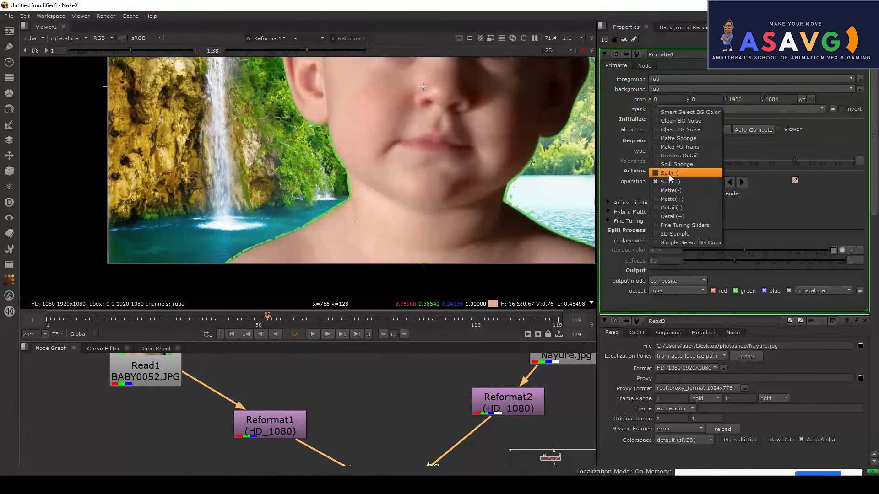
pyautogui.click(669, 173)
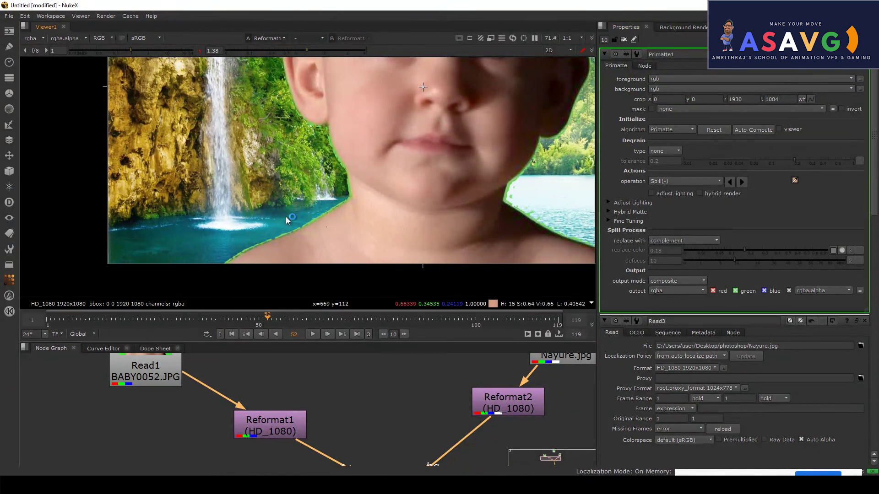
pyautogui.keyDown('ctrl'); pyautogui.keyDown('shift'); pyautogui.moveTo(285, 217); pyautogui.dragTo(346, 201); pyautogui.keyUp('shift'); pyautogui.keyUp('ctrl')
pyautogui.scroll(3, 342, 210)
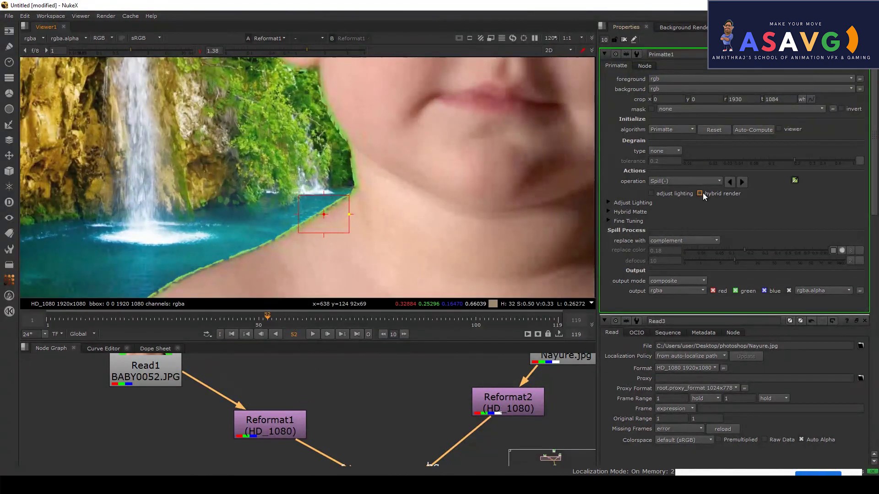
pyautogui.keyDown('ctrl'); pyautogui.keyDown('shift'); pyautogui.moveTo(287, 225); pyautogui.dragTo(329, 245); pyautogui.keyUp('shift'); pyautogui.keyUp('ctrl')
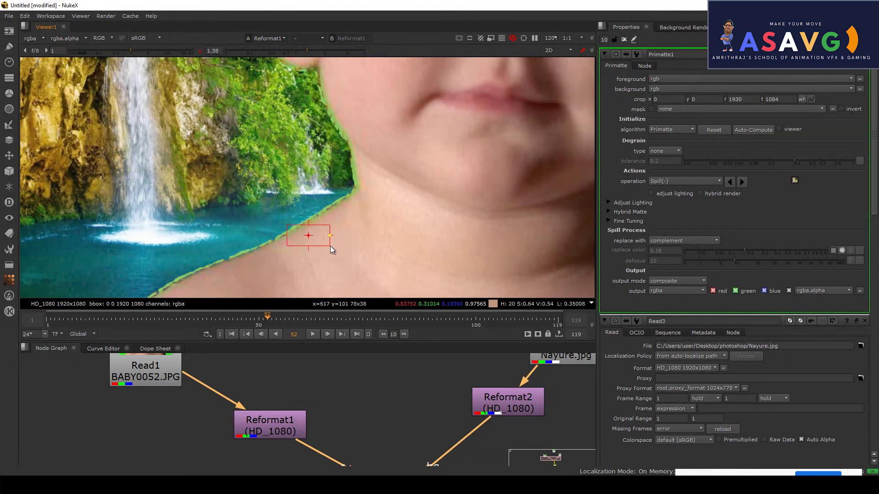
pyautogui.press('a')
pyautogui.scroll(3, 427, 217)
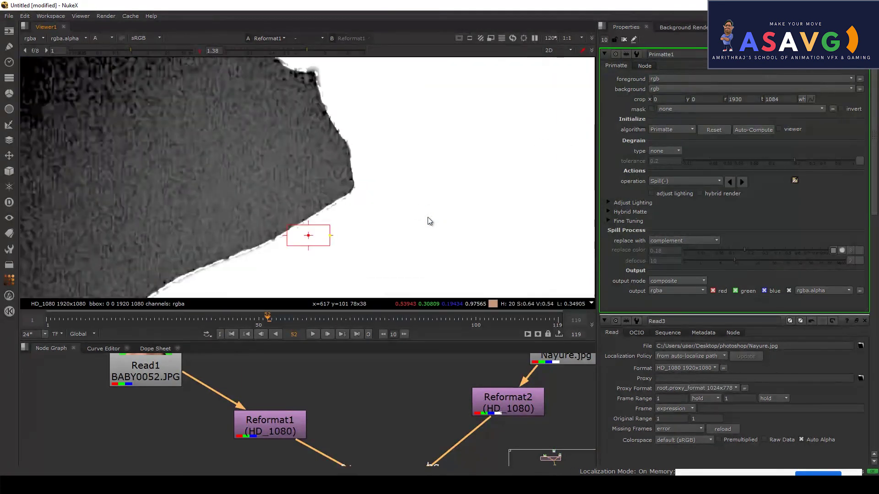
pyautogui.scroll(4, 288, 213)
pyautogui.scroll(1, 264, 226)
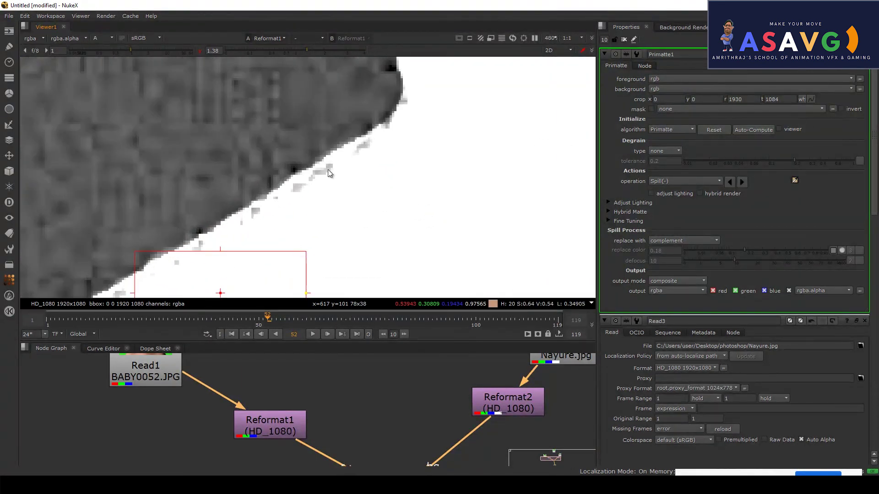
pyautogui.press('a')
pyautogui.scroll(-5, 341, 183)
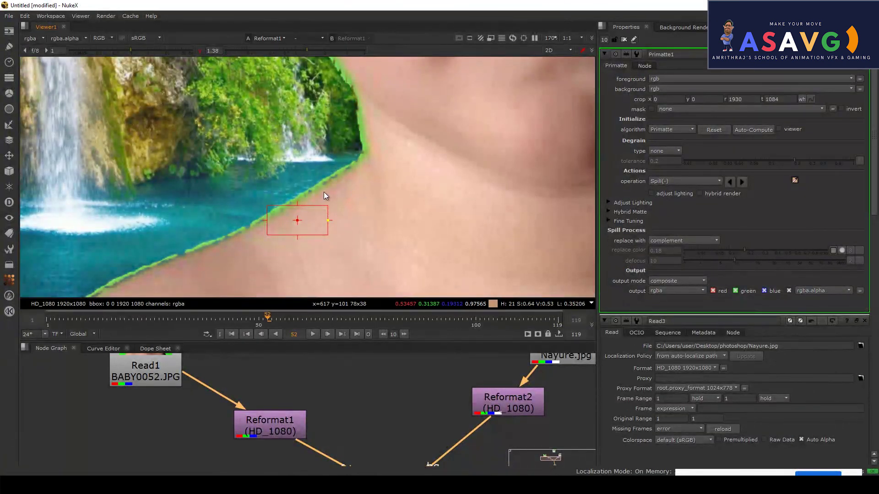
# Keep Spill(-) and sample two more regions across the green shoulder edge, switching to the alpha view
pyautogui.click(674, 183)
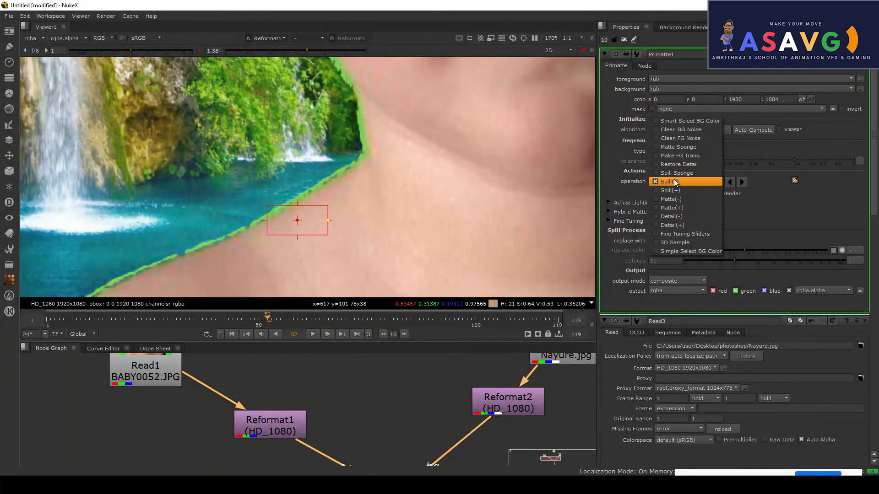
pyautogui.click(670, 182)
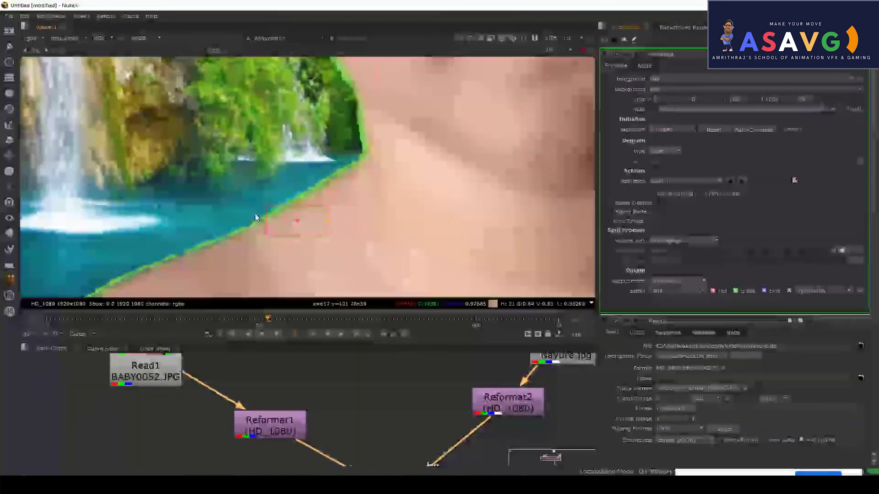
pyautogui.keyDown('ctrl'); pyautogui.keyDown('shift'); pyautogui.moveTo(263, 204); pyautogui.dragTo(287, 227); pyautogui.keyUp('shift'); pyautogui.keyUp('ctrl')
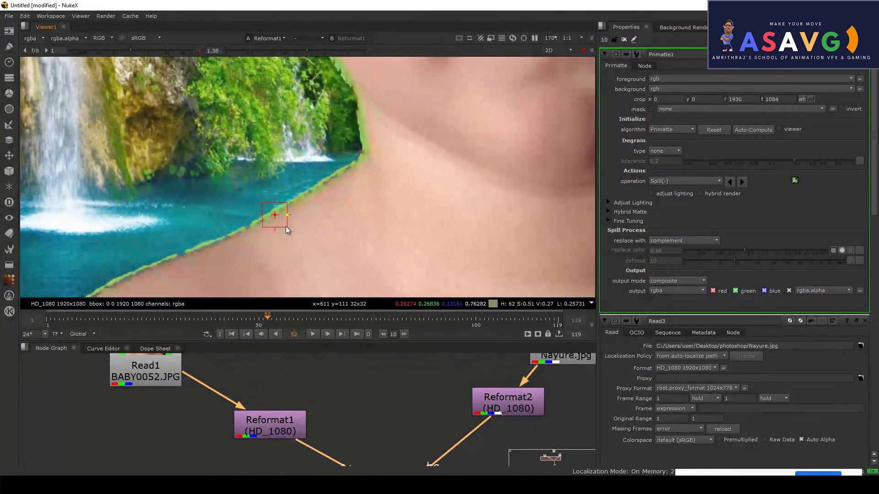
pyautogui.press('a')
pyautogui.keyDown('ctrl'); pyautogui.keyDown('shift'); pyautogui.moveTo(249, 201); pyautogui.dragTo(305, 241); pyautogui.keyUp('shift'); pyautogui.keyUp('ctrl')
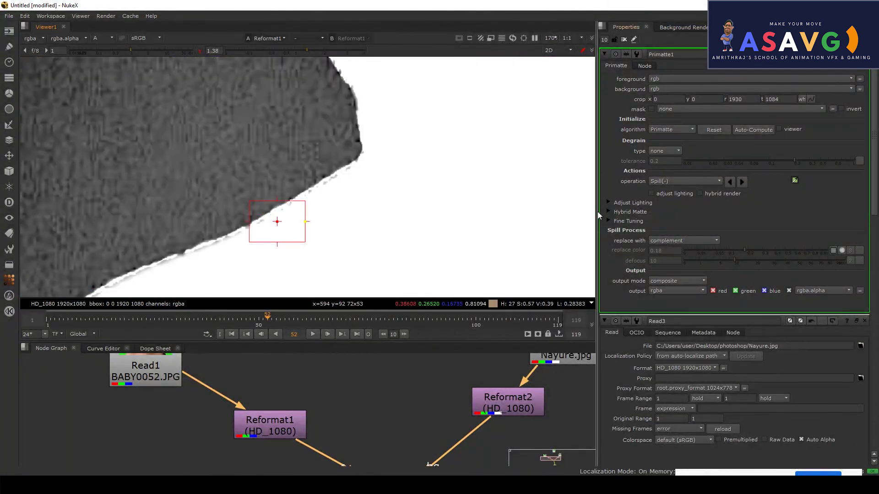
# Set the operation to Spill(+) and sample a region across the shoulder edge in the alpha view
pyautogui.click(669, 182)
pyautogui.click(669, 190)
pyautogui.keyDown('ctrl'); pyautogui.keyDown('shift'); pyautogui.moveTo(266, 192); pyautogui.dragTo(353, 235); pyautogui.keyUp('shift'); pyautogui.keyUp('ctrl')
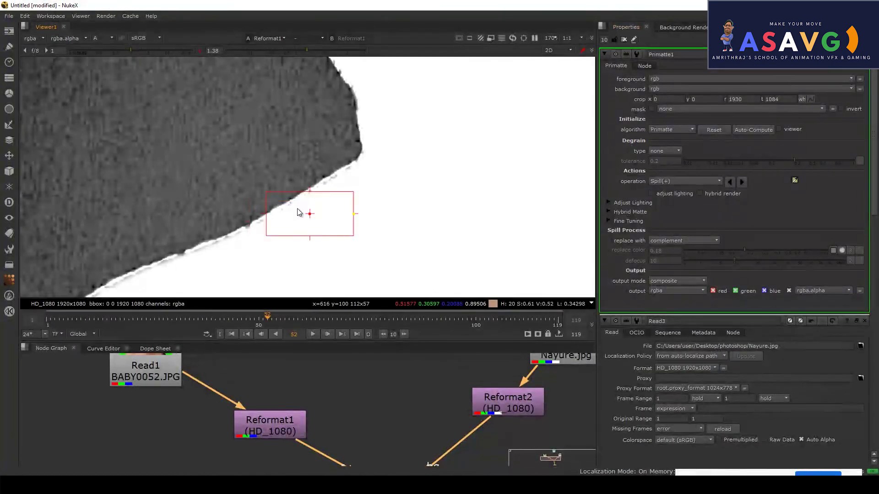
pyautogui.scroll(-3, 373, 213)
# Set the operation to Clean BG Noise and sample a region over the shoulder edge in the alpha view
pyautogui.click(696, 181)
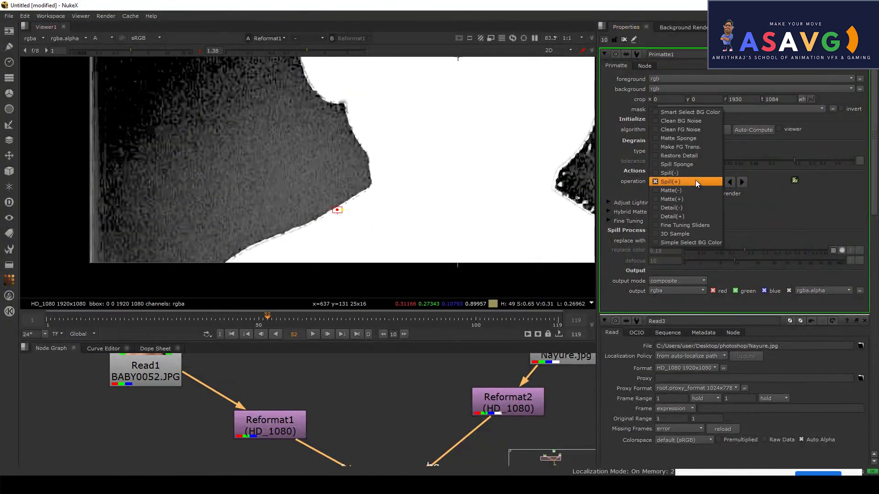
pyautogui.click(693, 123)
pyautogui.keyDown('ctrl'); pyautogui.keyDown('shift'); pyautogui.moveTo(308, 199); pyautogui.dragTo(345, 224); pyautogui.keyUp('shift'); pyautogui.keyUp('ctrl')
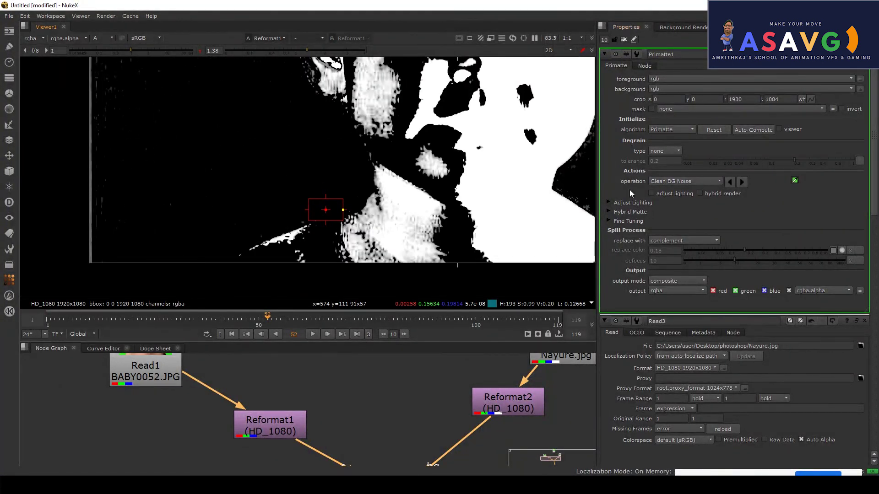
pyautogui.moveTo(413, 146); pyautogui.dragTo(370, 182, button='middle')
pyautogui.scroll(-2, 370, 183)
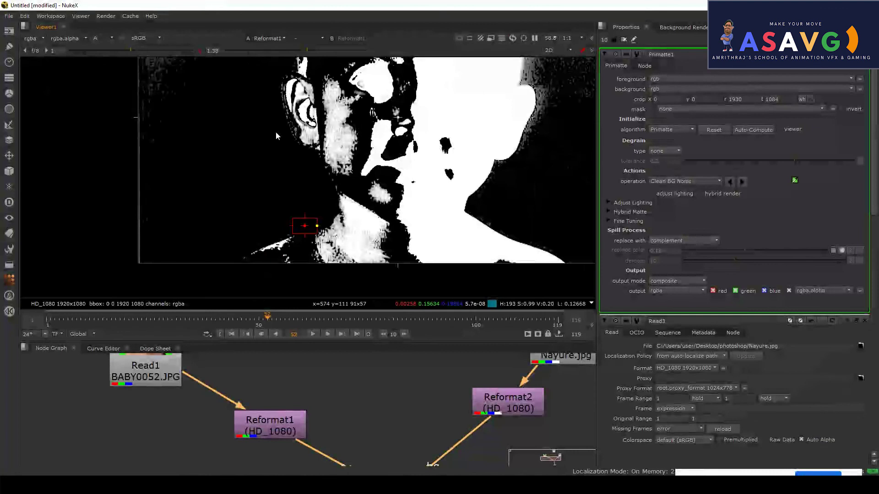
# Set the operation to Restore Detail and sample several regions over the face, neck and shoulder in the alpha view
pyautogui.click(664, 183)
pyautogui.click(672, 216)
pyautogui.moveTo(304, 225); pyautogui.dragTo(320, 225)
pyautogui.keyDown('ctrl'); pyautogui.keyDown('shift'); pyautogui.moveTo(355, 168); pyautogui.dragTo(376, 182); pyautogui.keyUp('shift'); pyautogui.keyUp('ctrl')
pyautogui.keyDown('ctrl'); pyautogui.keyDown('shift'); pyautogui.moveTo(351, 131); pyautogui.dragTo(400, 164); pyautogui.keyUp('shift'); pyautogui.keyUp('ctrl')
pyautogui.keyDown('ctrl'); pyautogui.keyDown('shift'); pyautogui.moveTo(343, 153); pyautogui.dragTo(359, 222); pyautogui.keyUp('shift'); pyautogui.keyUp('ctrl')
pyautogui.keyDown('ctrl'); pyautogui.keyDown('shift'); pyautogui.moveTo(284, 223); pyautogui.dragTo(314, 235); pyautogui.keyUp('shift'); pyautogui.keyUp('ctrl')
pyautogui.keyDown('ctrl'); pyautogui.keyDown('shift'); pyautogui.moveTo(356, 163); pyautogui.dragTo(424, 216); pyautogui.keyUp('shift'); pyautogui.keyUp('ctrl')
pyautogui.keyDown('ctrl'); pyautogui.keyDown('shift'); pyautogui.moveTo(354, 145); pyautogui.dragTo(432, 220); pyautogui.keyUp('shift'); pyautogui.keyUp('ctrl')
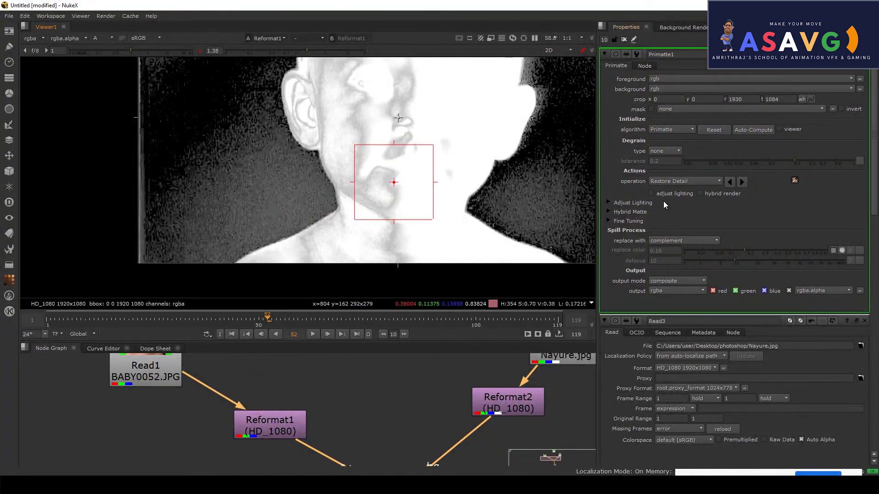
# Keep Restore Detail, sample the region around the mouth, and return to the colour composite
pyautogui.click(691, 182)
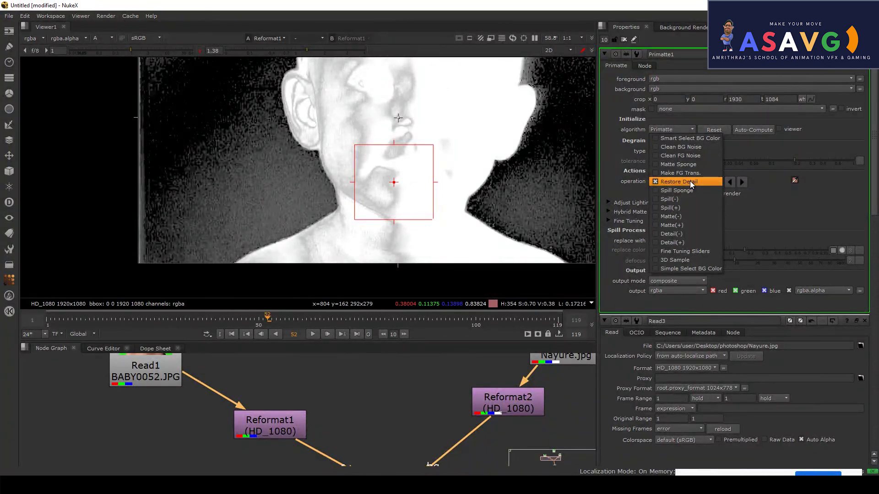
pyautogui.click(692, 182)
pyautogui.keyDown('ctrl'); pyautogui.keyDown('shift'); pyautogui.moveTo(405, 141); pyautogui.dragTo(451, 197); pyautogui.keyUp('shift'); pyautogui.keyUp('ctrl')
pyautogui.press('a')
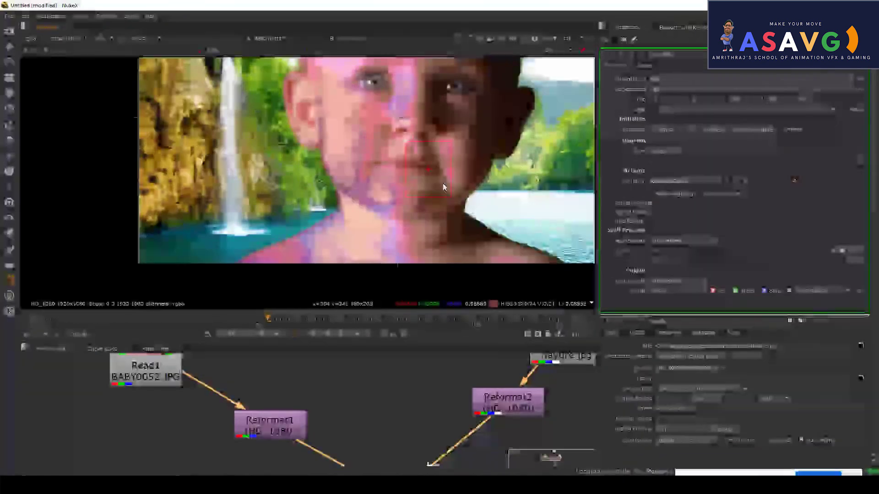
# Sample the neck with Spill(+), and a large region over the lower face and neck with Spill(-)
pyautogui.click(690, 181)
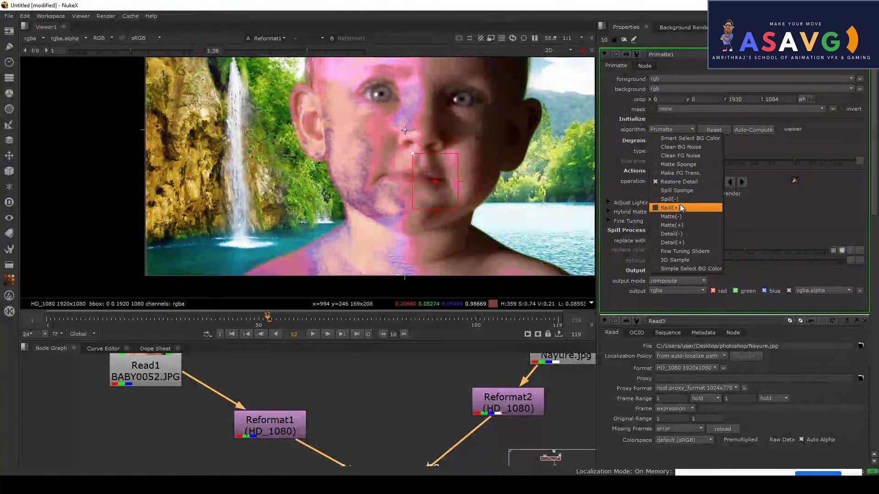
pyautogui.click(681, 208)
pyautogui.keyDown('ctrl'); pyautogui.keyDown('shift'); pyautogui.moveTo(387, 208); pyautogui.dragTo(437, 250); pyautogui.keyUp('shift'); pyautogui.keyUp('ctrl')
pyautogui.click(670, 182)
pyautogui.click(668, 173)
pyautogui.keyDown('ctrl'); pyautogui.keyDown('shift'); pyautogui.moveTo(316, 163); pyautogui.dragTo(553, 247); pyautogui.keyUp('shift'); pyautogui.keyUp('ctrl')
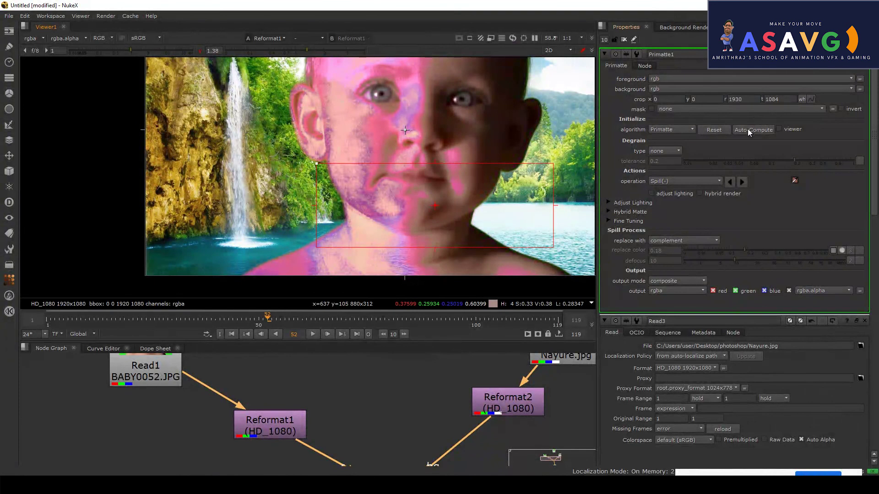
# Reset the Primatte key to clear all sampled corrections
pyautogui.click(714, 130)
pyautogui.scroll(-2, 375, 158)
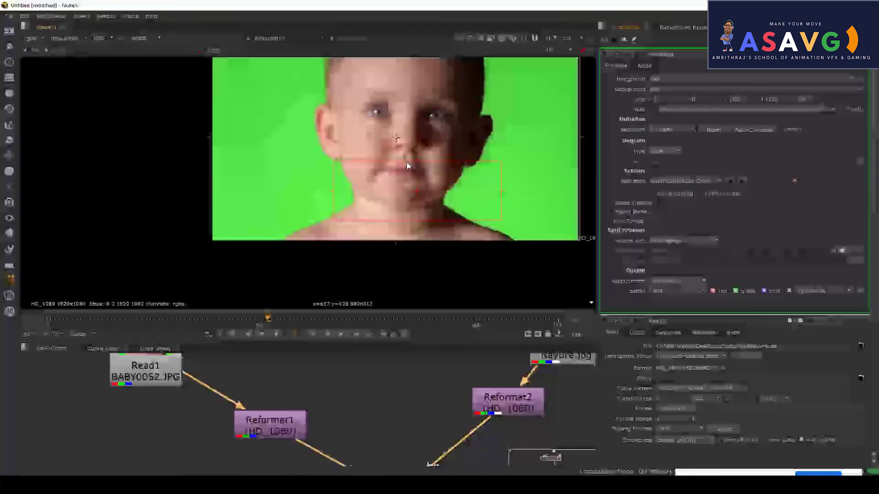
pyautogui.click(692, 183)
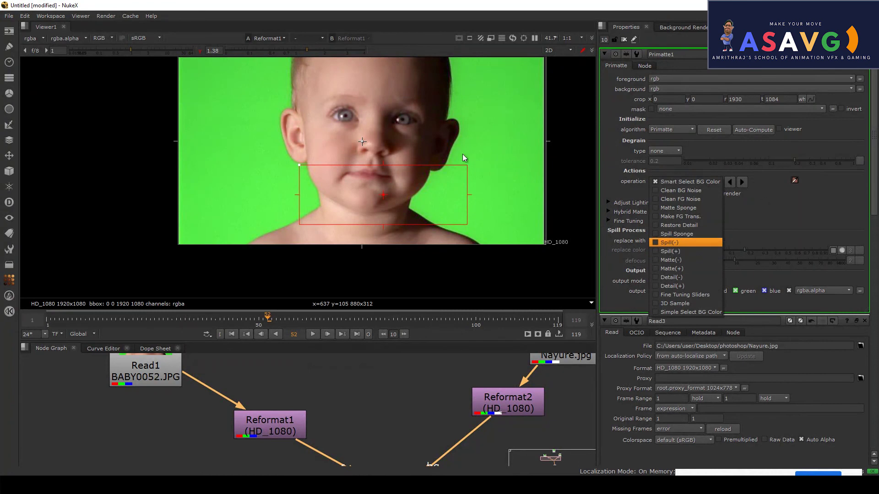
pyautogui.moveTo(460, 133); pyautogui.dragTo(450, 151, button='middle')
pyautogui.moveTo(334, 234); pyautogui.dragTo(415, 234, button='middle')
pyautogui.scroll(3, 416, 235)
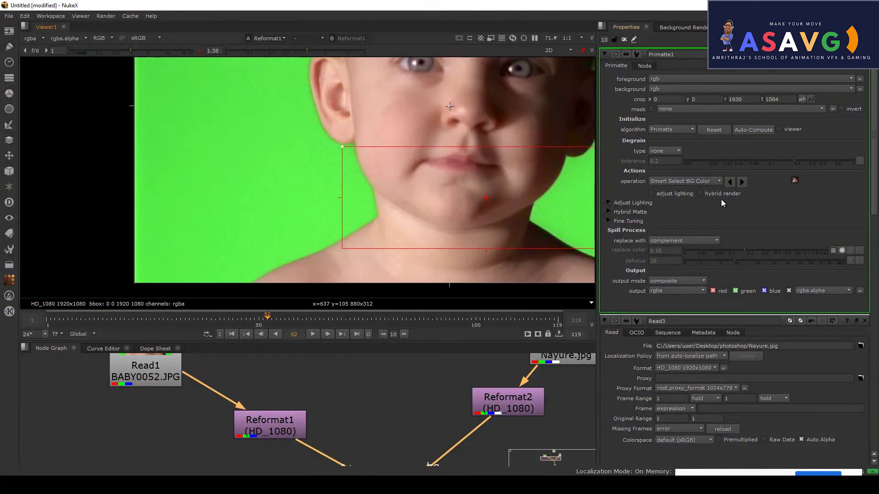
pyautogui.click(703, 185)
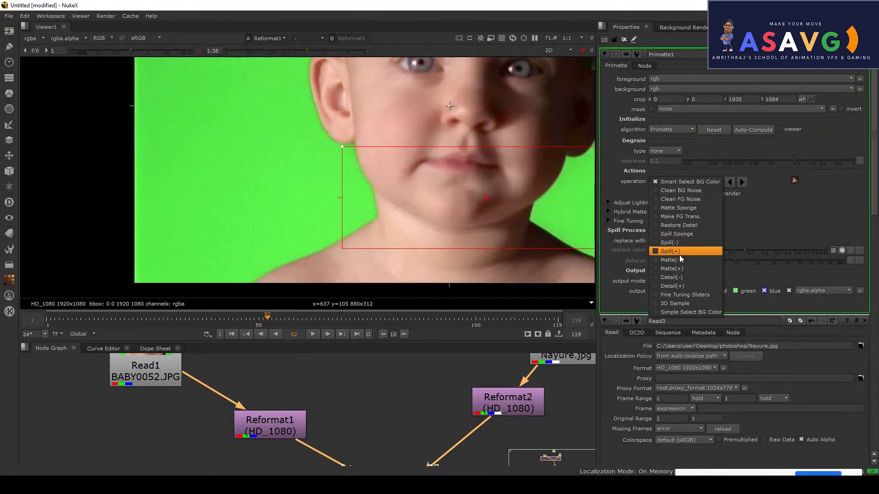
# Rekey the green-screen footage with Primatte's Auto-Compute
pyautogui.scroll(-3, 358, 174)
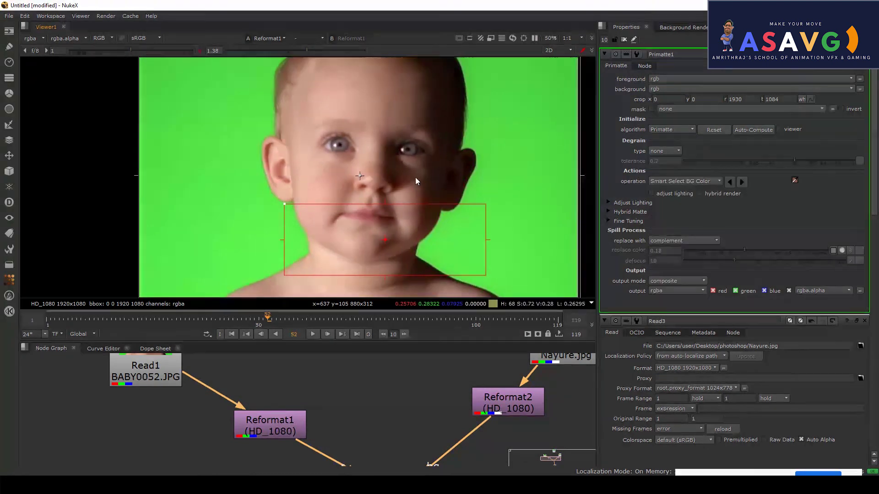
pyautogui.scroll(-1, 415, 186)
pyautogui.click(743, 131)
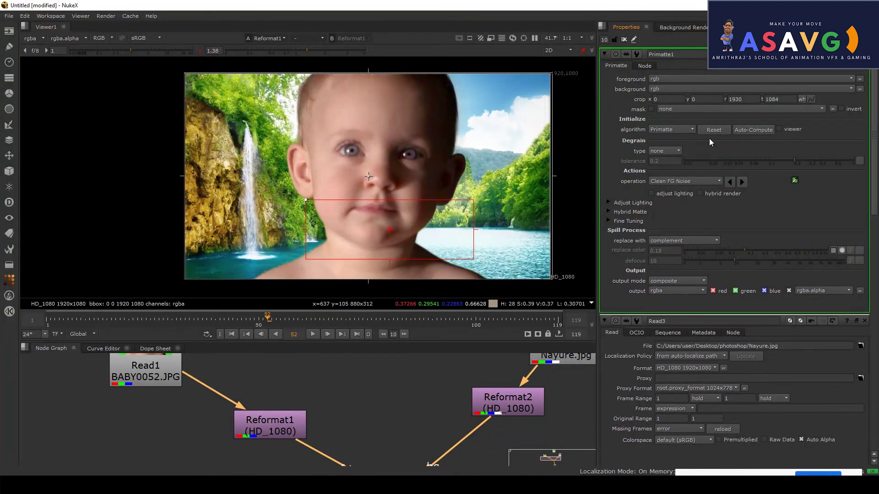
# Examine the keyed composite around the baby's face and edges against the nature background
pyautogui.scroll(2, 381, 139)
pyautogui.scroll(2, 405, 161)
pyautogui.press('Tab')
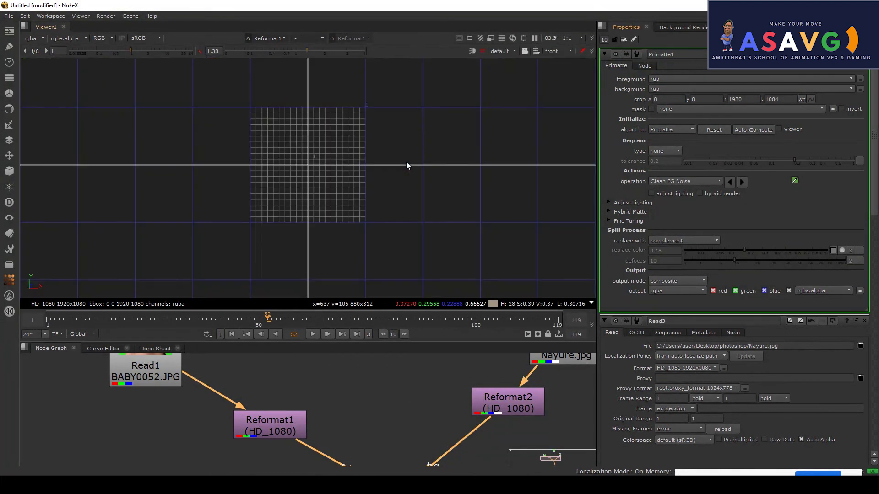
pyautogui.press('Tab')
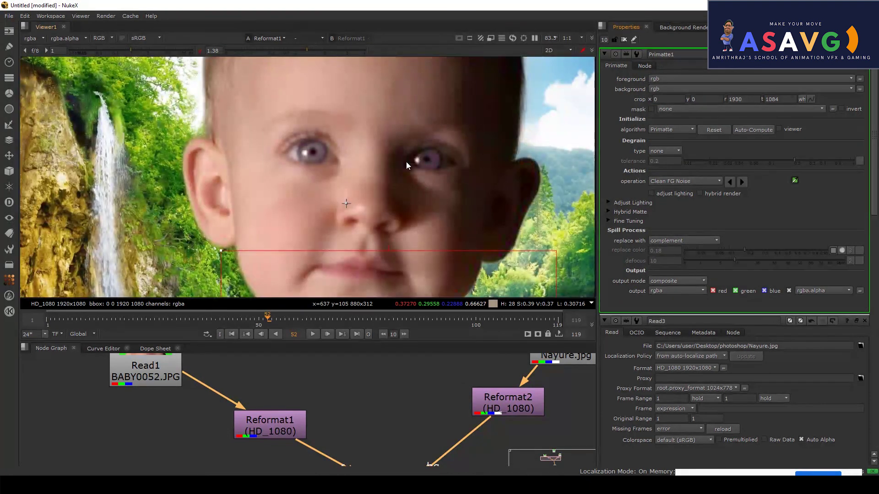
pyautogui.press('a')
pyautogui.scroll(-2, 408, 175)
pyautogui.press('a')
pyautogui.scroll(6, 409, 178)
pyautogui.scroll(-3, 409, 178)
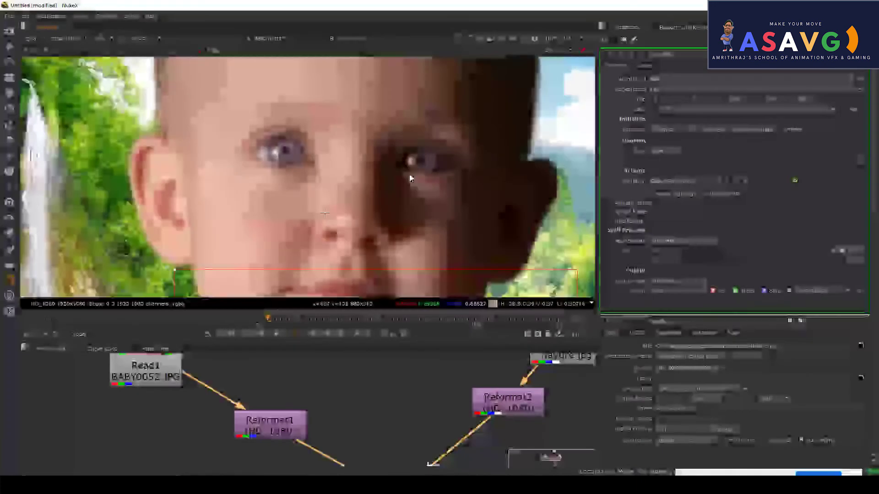
pyautogui.scroll(-3, 409, 174)
pyautogui.scroll(2, 420, 156)
pyautogui.scroll(-2, 412, 160)
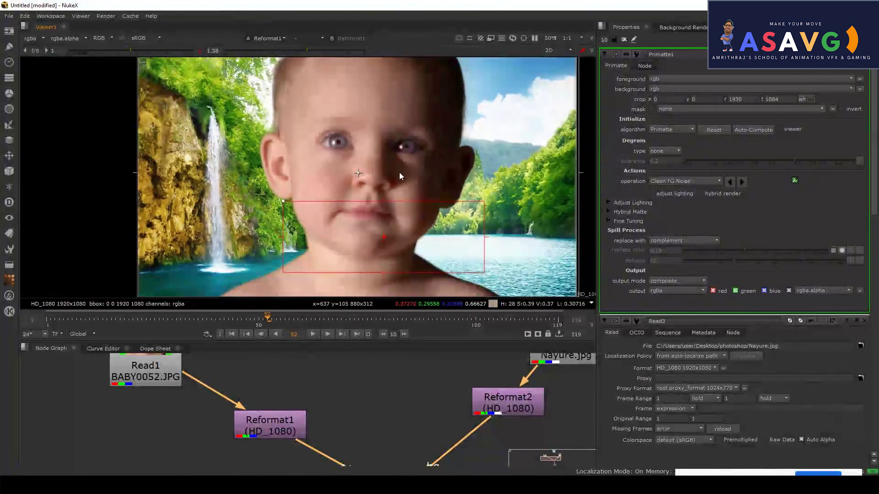
# Show the alpha matte and sample the noisy background areas on both sides of the baby with Clean BG Noise
pyautogui.press('a')
pyautogui.scroll(-2, 412, 181)
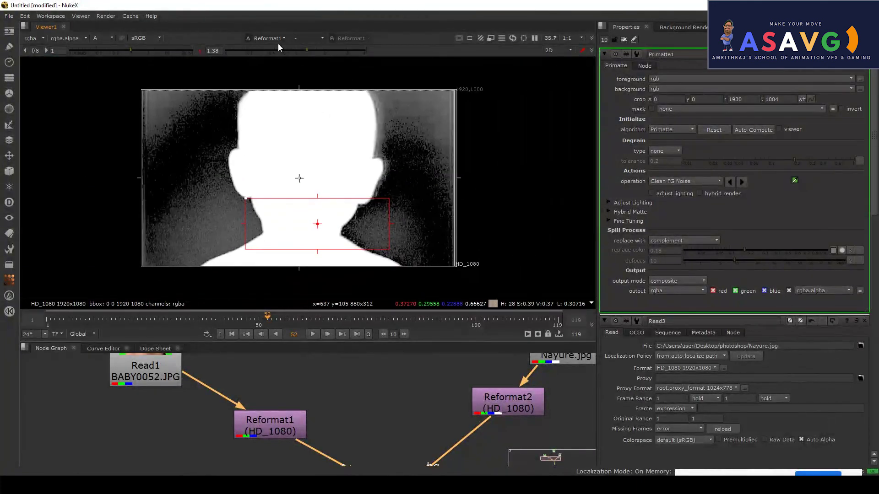
pyautogui.click(662, 182)
pyautogui.click(679, 173)
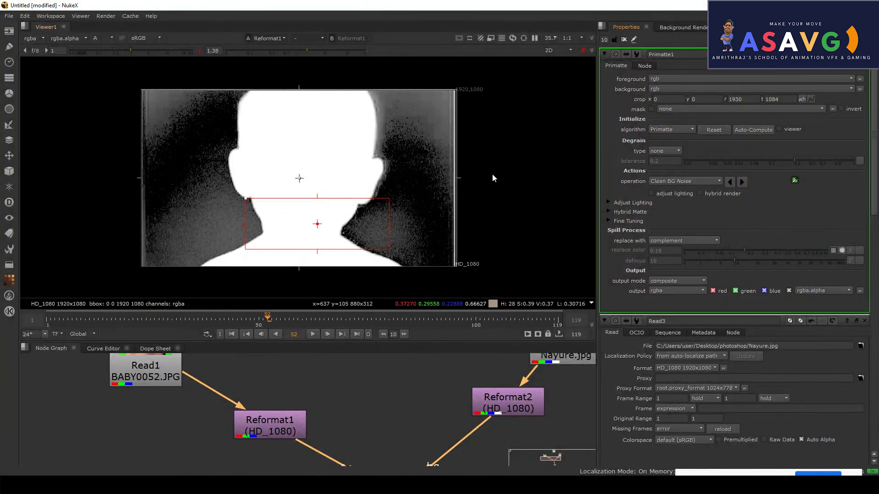
pyautogui.keyDown('ctrl'); pyautogui.click(427, 146); pyautogui.keyUp('ctrl')
pyautogui.keyDown('ctrl'); pyautogui.click(437, 138); pyautogui.keyUp('ctrl')
pyautogui.moveTo(438, 118)
pyautogui.keyDown('ctrl'); pyautogui.mouseDown()
pyautogui.moveTo(446, 106)
pyautogui.moveTo(389, 216)
pyautogui.moveTo(418, 232)
pyautogui.mouseUp(); pyautogui.keyUp('ctrl')
pyautogui.moveTo(191, 226)
pyautogui.keyDown('ctrl'); pyautogui.mouseDown()
pyautogui.moveTo(180, 251)
pyautogui.moveTo(170, 233)
pyautogui.moveTo(166, 253)
pyautogui.moveTo(150, 234)
pyautogui.moveTo(231, 223)
pyautogui.moveTo(180, 234)
pyautogui.mouseUp(); pyautogui.keyUp('ctrl')
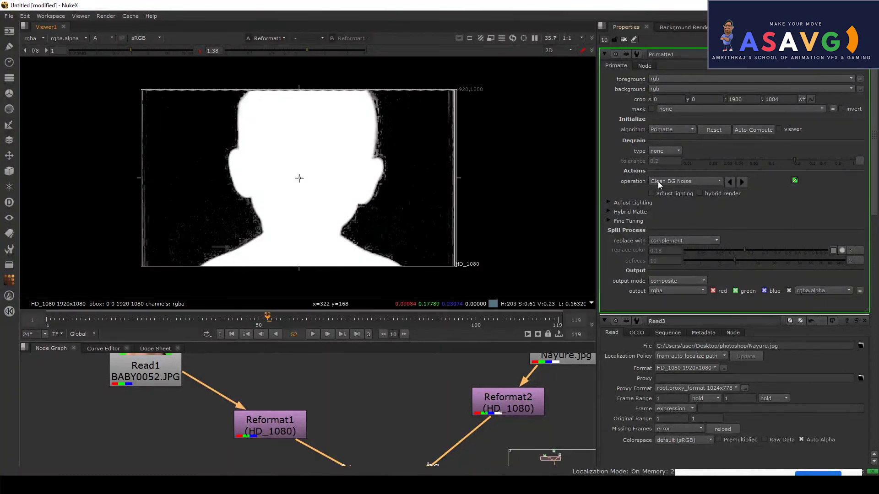
# Sample the forehead with Clean BG Noise, and the shaded side of the face and the background beside the head with Restore Detail
pyautogui.click(673, 182)
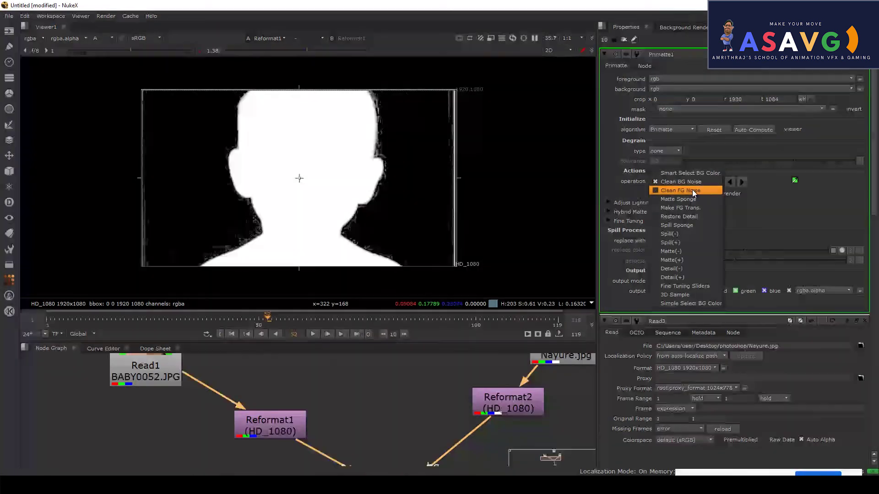
pyautogui.keyDown('ctrl'); pyautogui.click(332, 123); pyautogui.keyUp('ctrl')
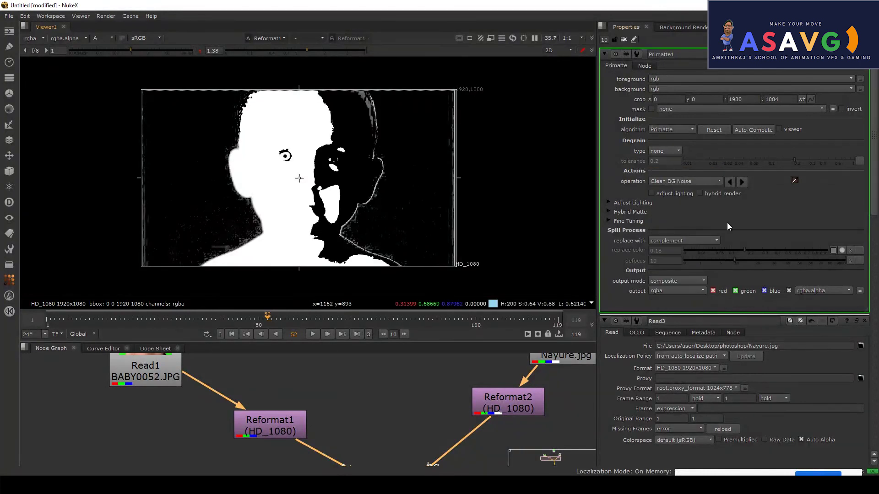
pyautogui.click(681, 183)
pyautogui.click(687, 217)
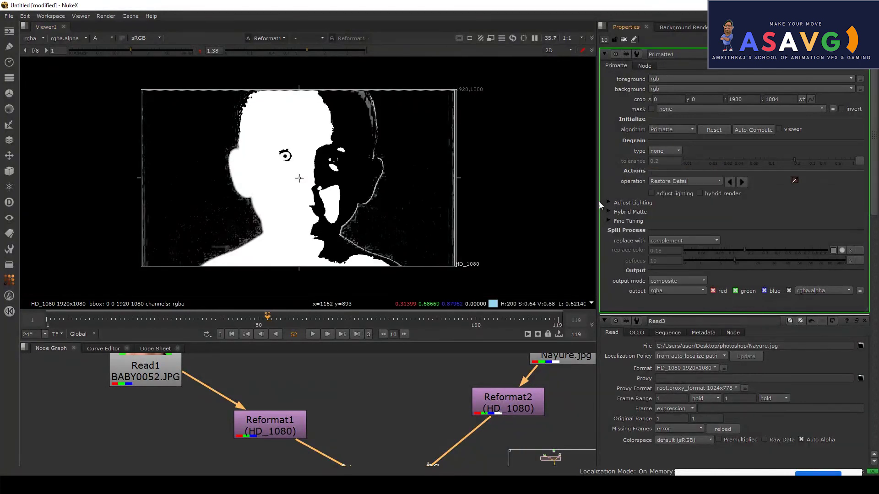
pyautogui.keyDown('ctrl'); pyautogui.click(367, 150); pyautogui.keyUp('ctrl')
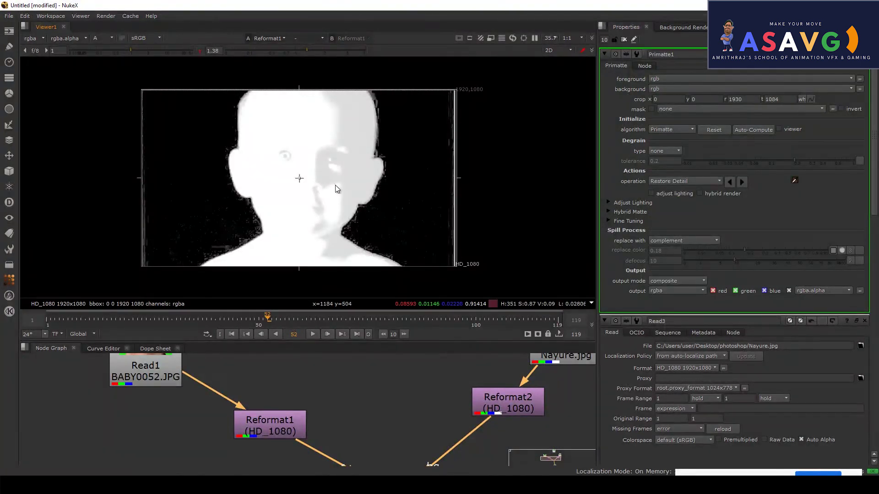
pyautogui.keyDown('ctrl'); pyautogui.click(416, 176); pyautogui.keyUp('ctrl')
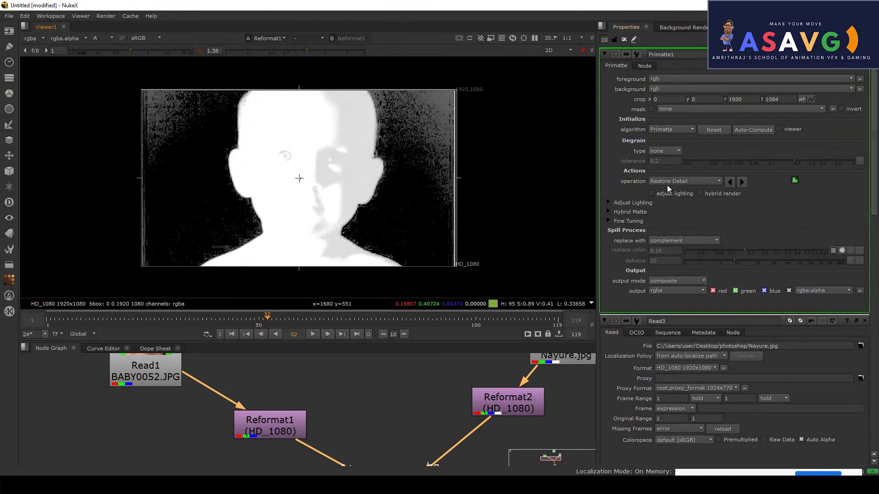